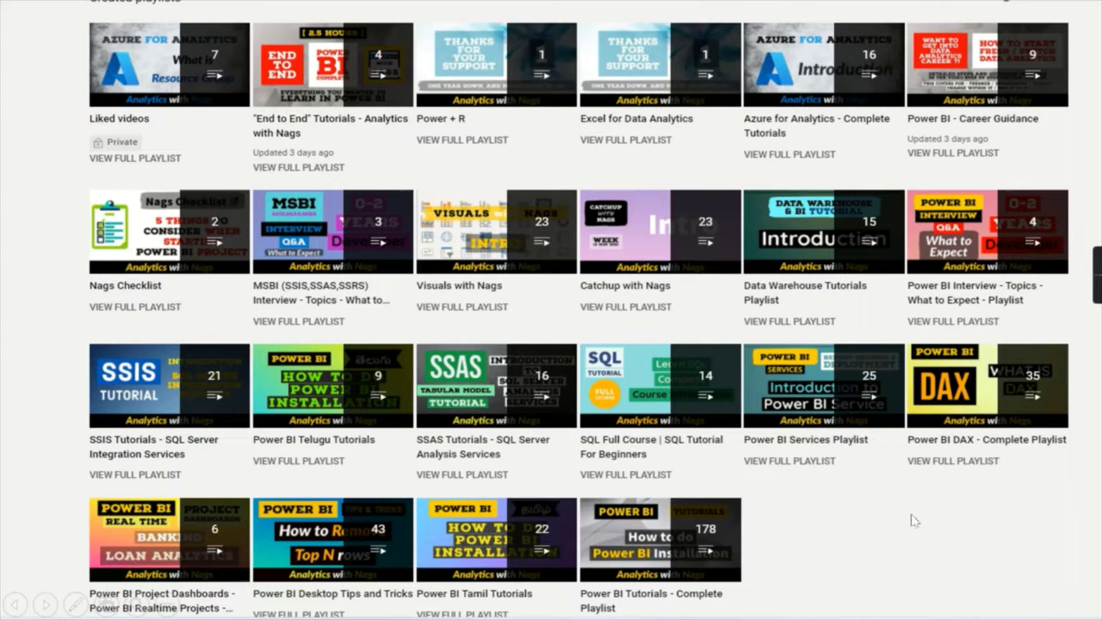
End the slide show, put the presentation away and switch to the Groups.rdl report in Power BI Report Builder
{"action": "key", "text": "Escape"}
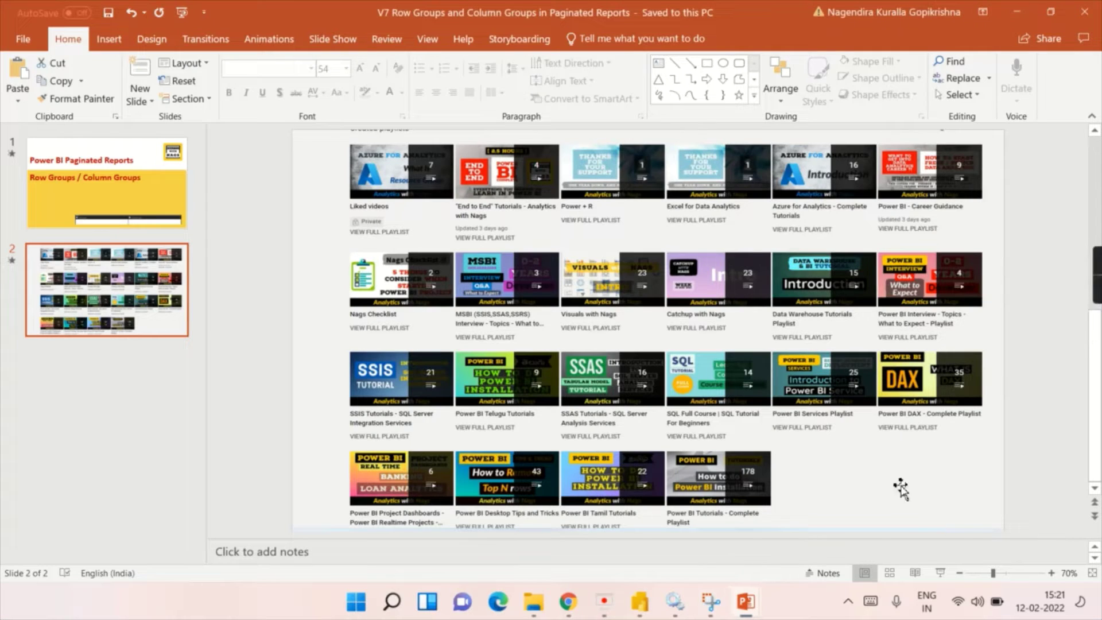
{"action": "left_click", "coordinate": [1021, 11]}
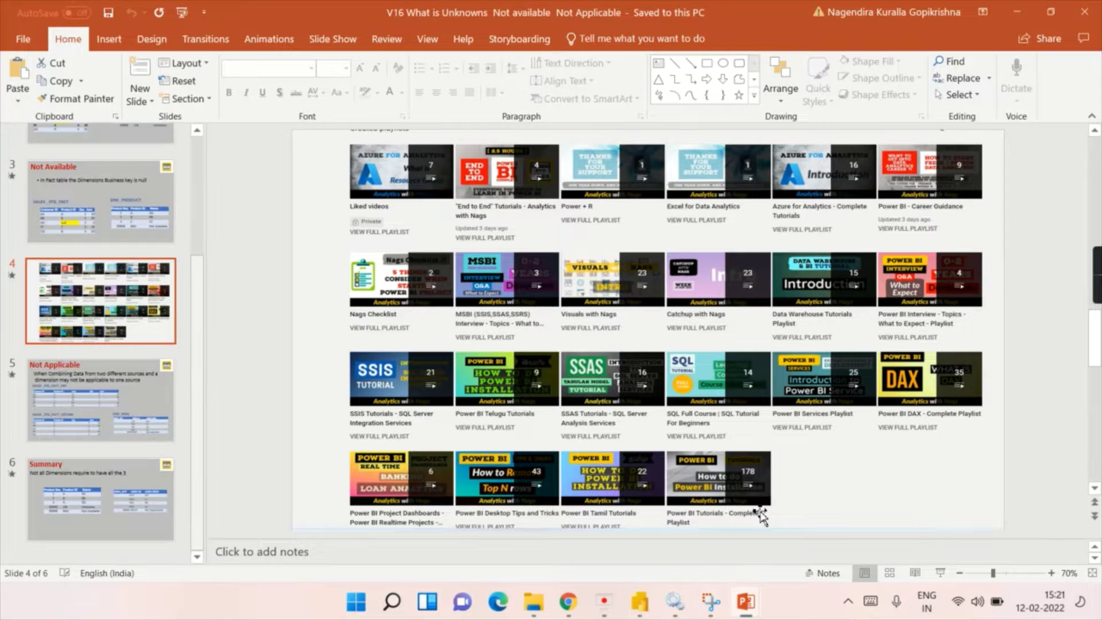
{"action": "left_click", "coordinate": [640, 601]}
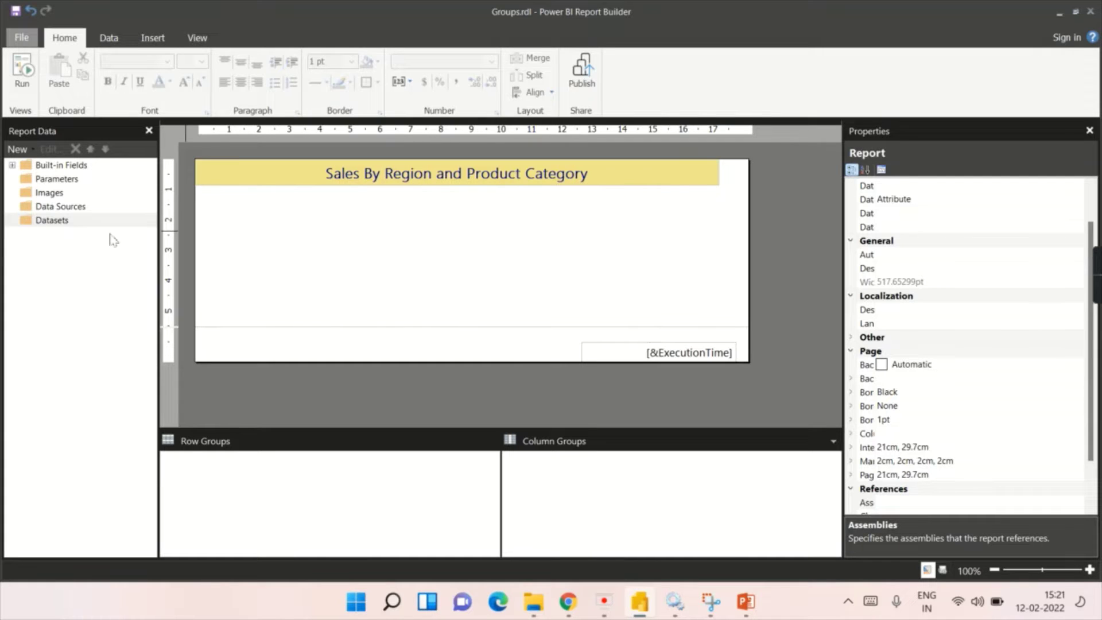
Add a Microsoft SQL Server data source for server "." with Windows authentication and the AdventureWorksDW database
{"action": "right_click", "coordinate": [65, 211]}
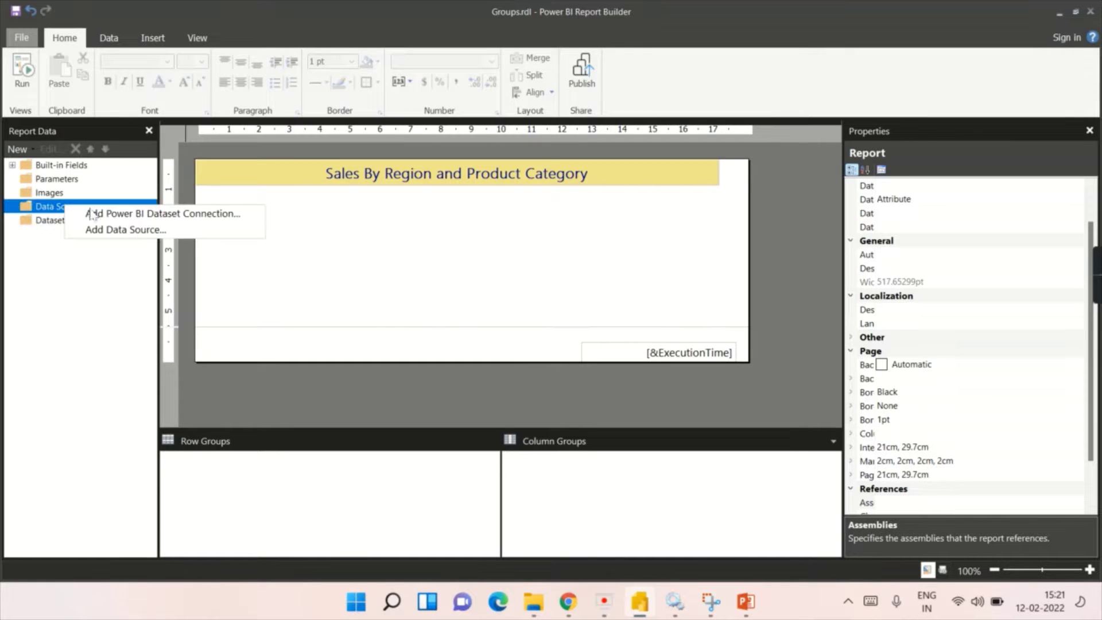
{"action": "left_click", "coordinate": [114, 230]}
{"action": "left_click", "coordinate": [745, 218]}
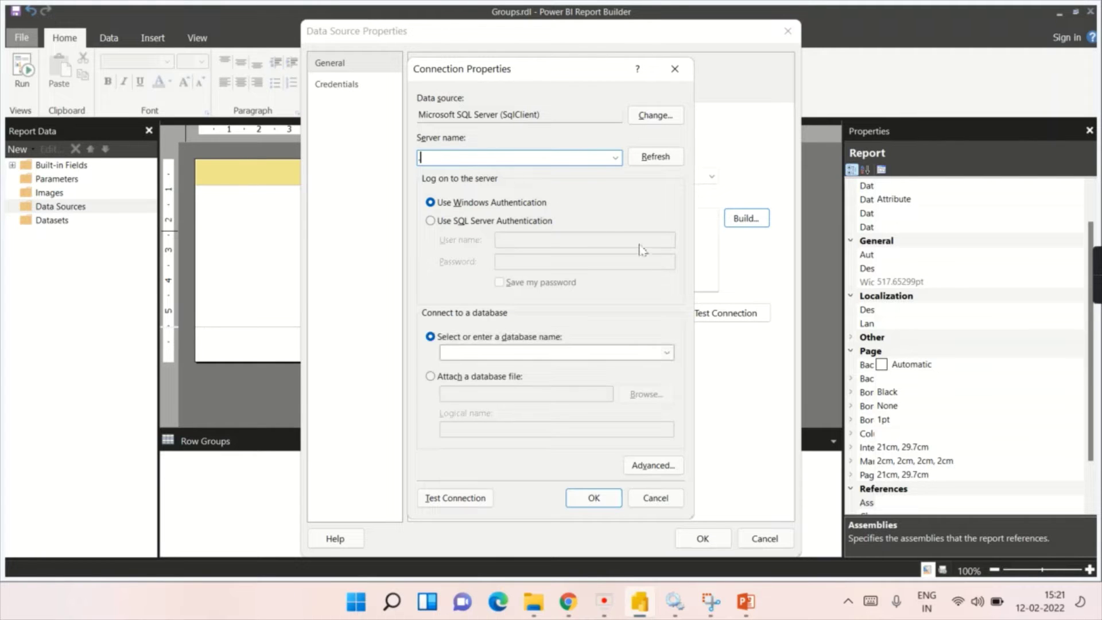
{"action": "left_click", "coordinate": [666, 352]}
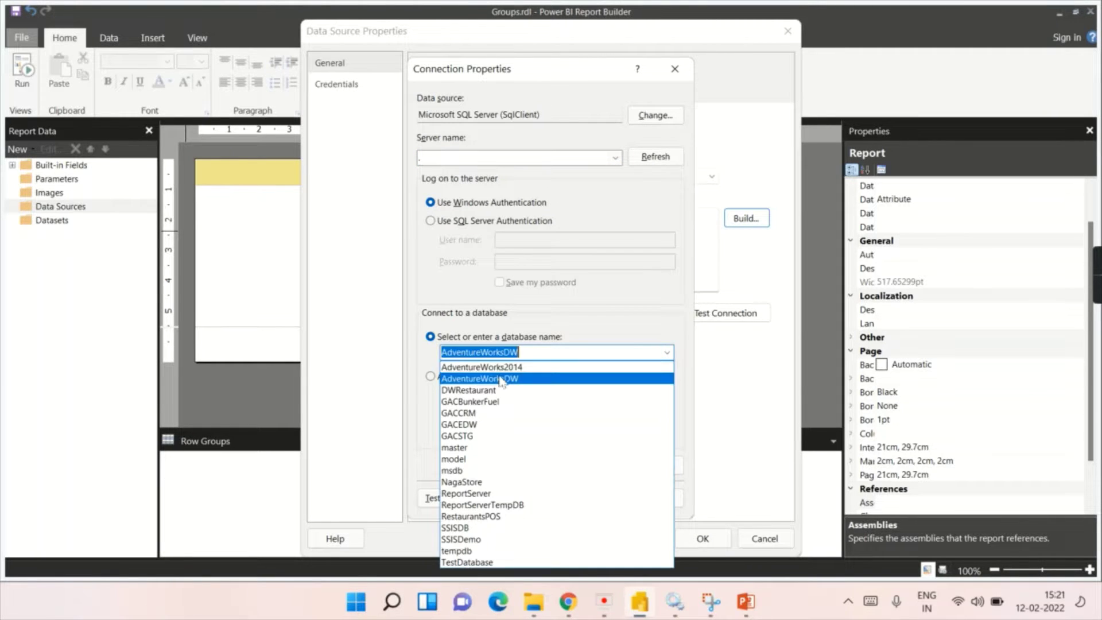
{"action": "left_click", "coordinate": [487, 373]}
{"action": "left_click", "coordinate": [595, 498]}
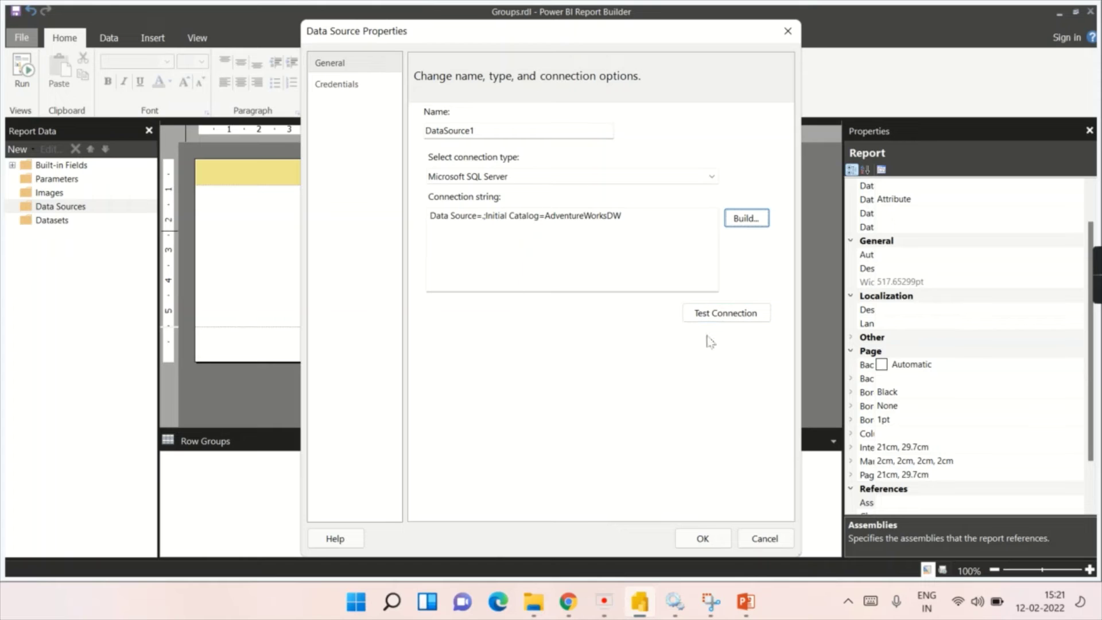
{"action": "left_click", "coordinate": [702, 538]}
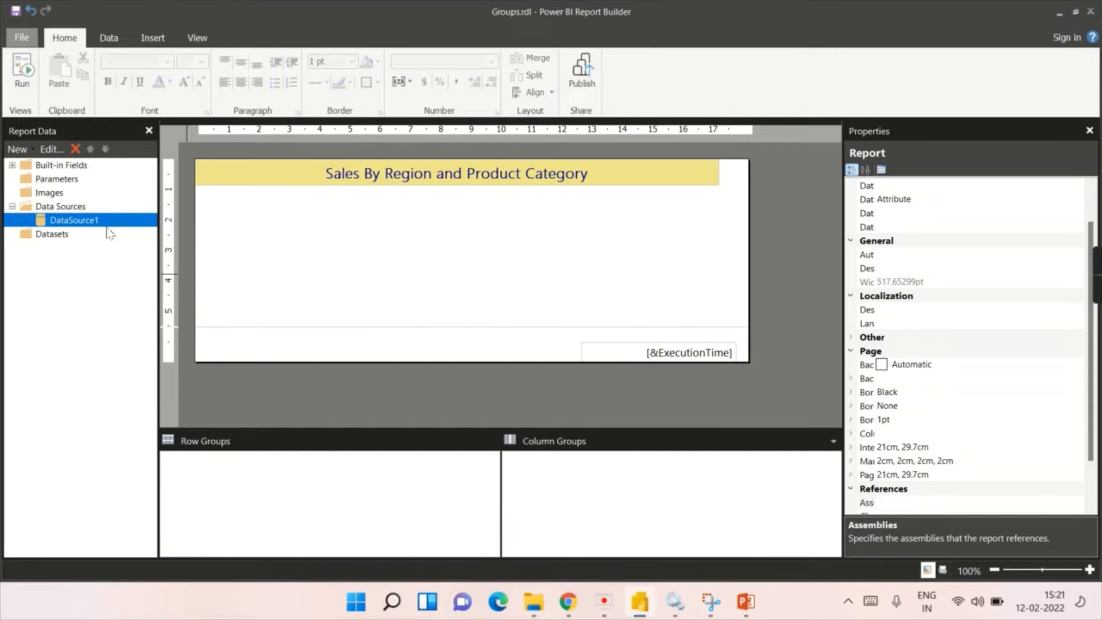
Start a new dataset based on DataSource1 and open the query designer for its text query
{"action": "right_click", "coordinate": [53, 235]}
{"action": "left_click", "coordinate": [109, 241]}
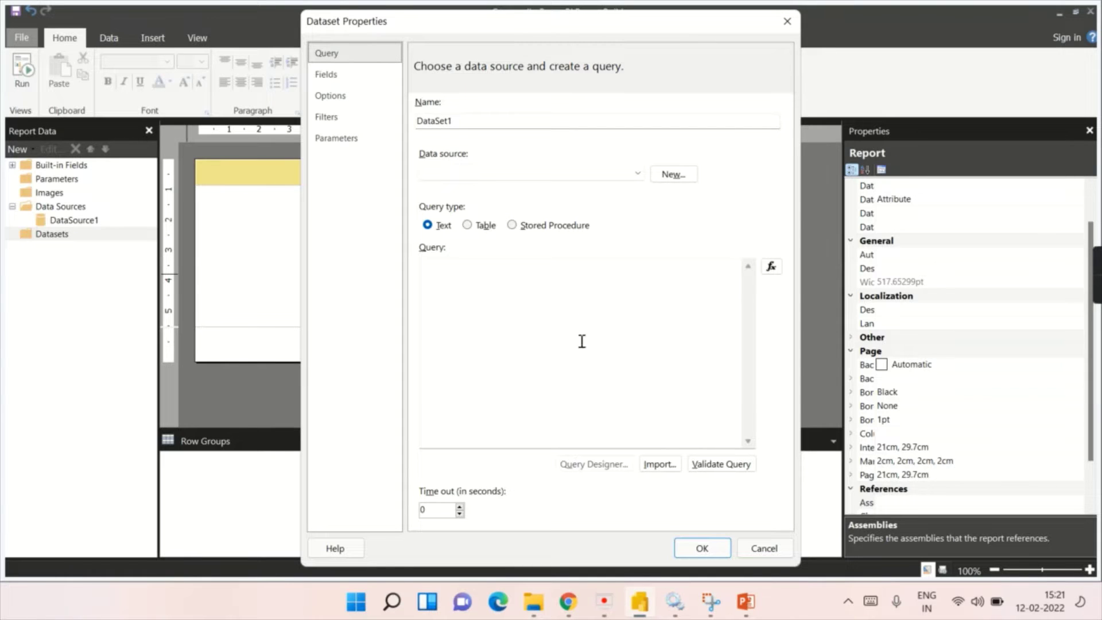
{"action": "left_click", "coordinate": [484, 173]}
{"action": "left_click", "coordinate": [487, 184]}
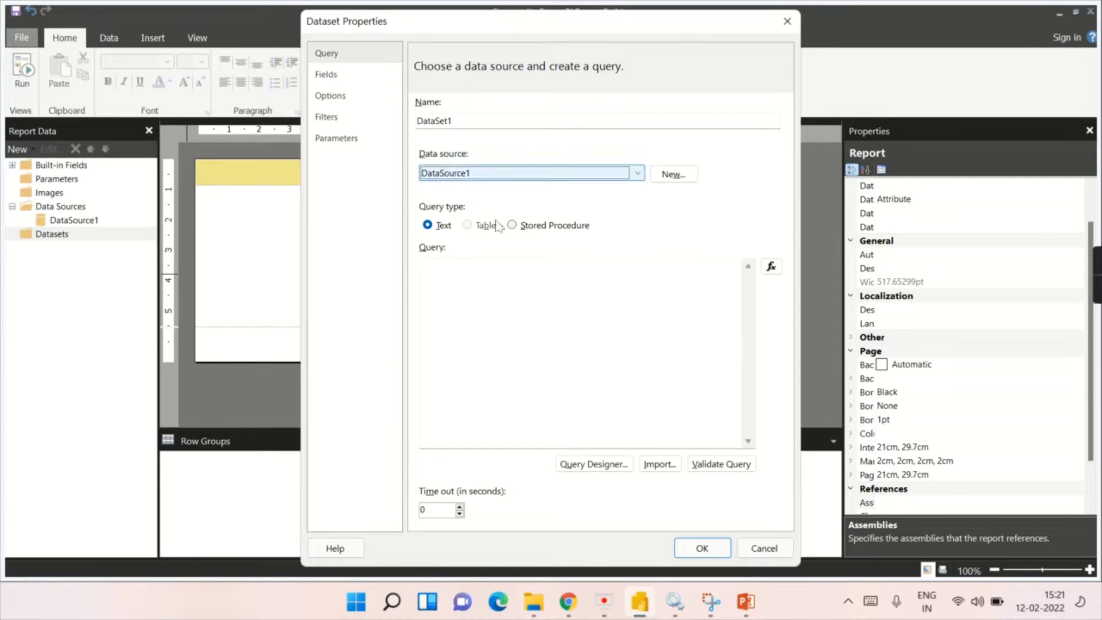
{"action": "left_click", "coordinate": [578, 462]}
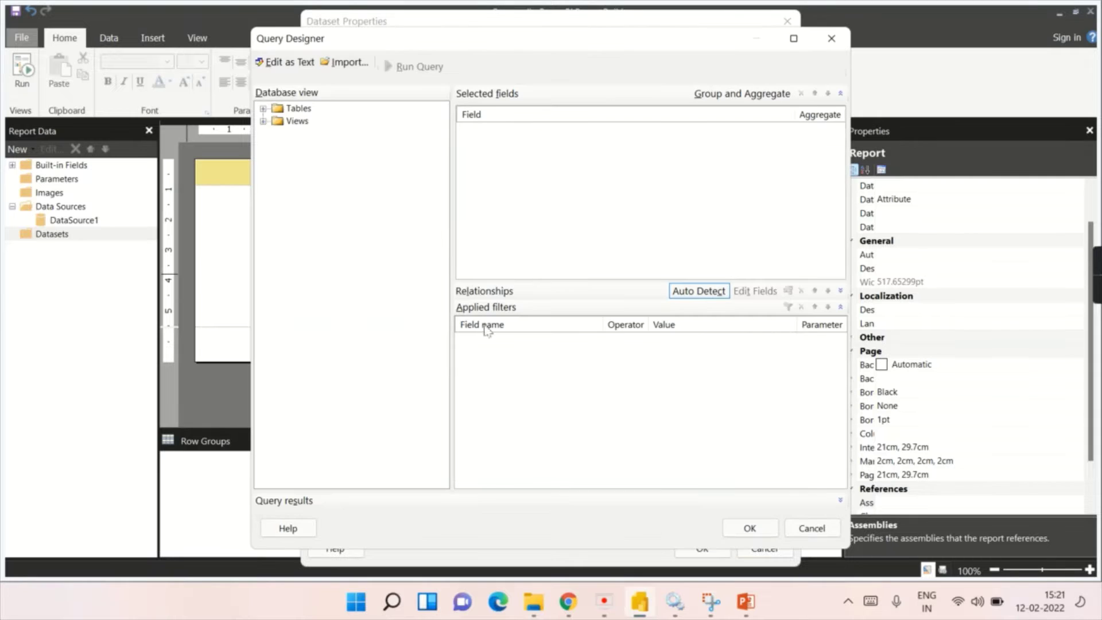
Include the OrderQuantity and SalesAmount fields from the FactInternetSales table in the query
{"action": "left_click", "coordinate": [264, 109]}
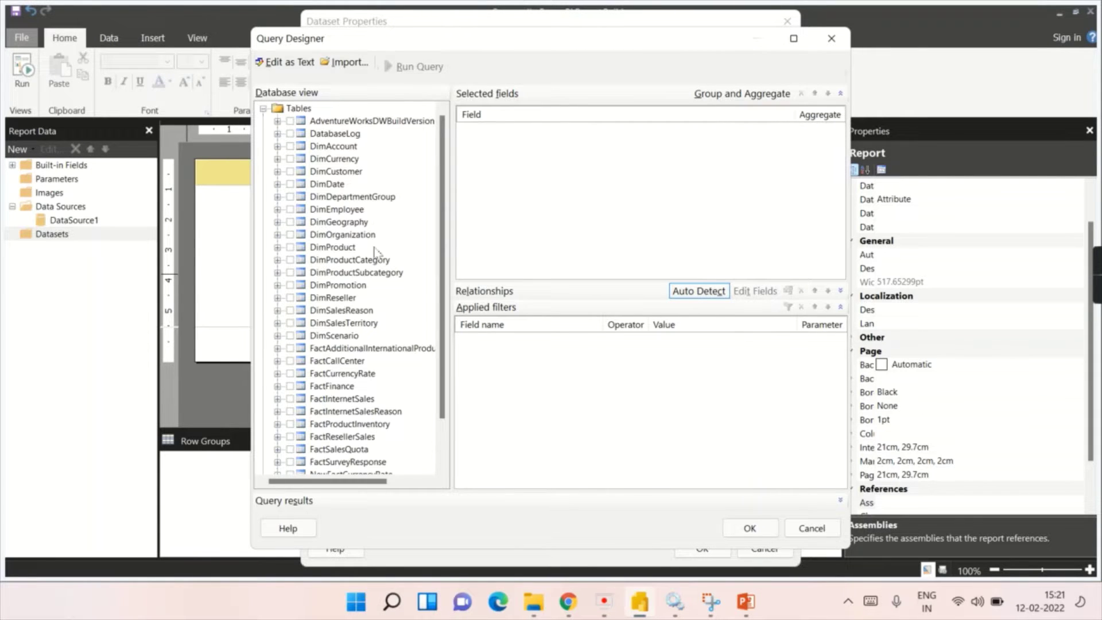
{"action": "scroll", "coordinate": [354, 228], "scroll_direction": "down", "scroll_amount": 2}
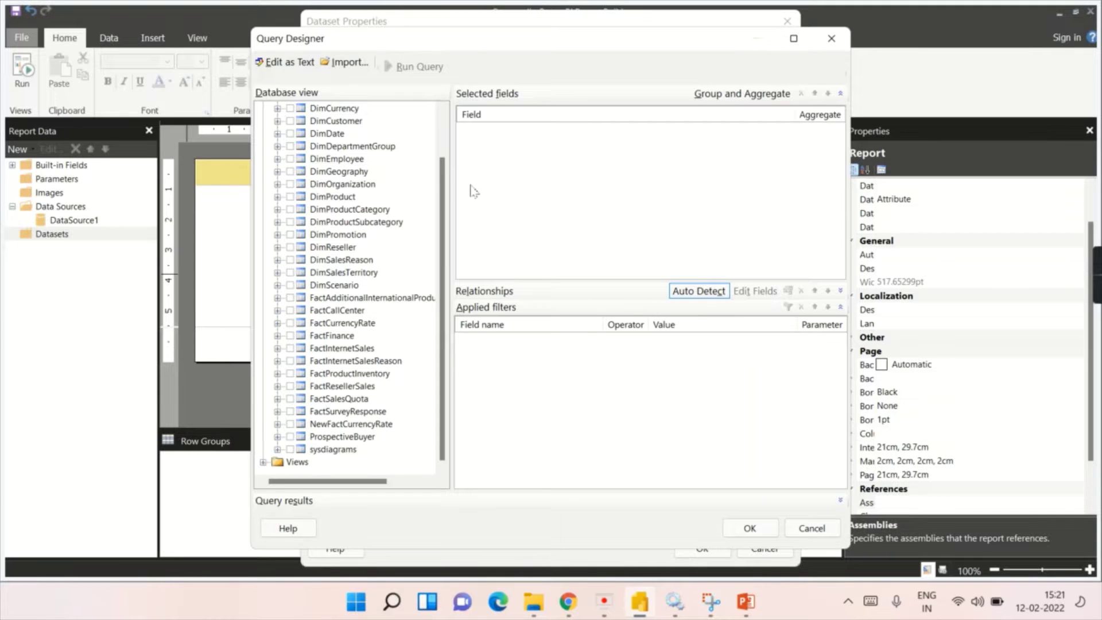
{"action": "left_click", "coordinate": [277, 348]}
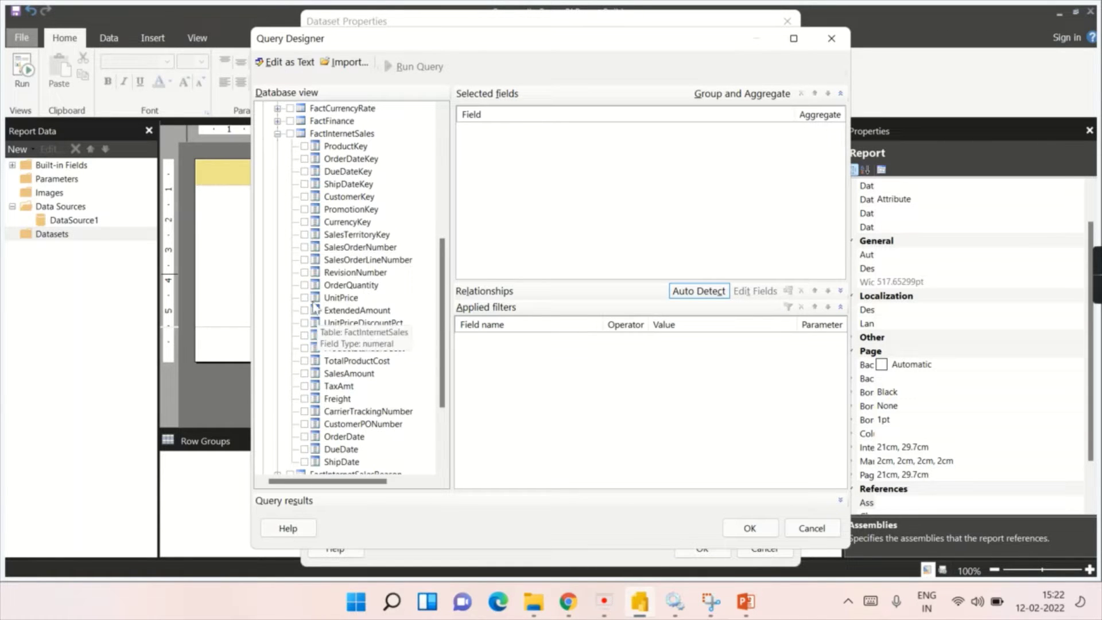
{"action": "left_click", "coordinate": [304, 285]}
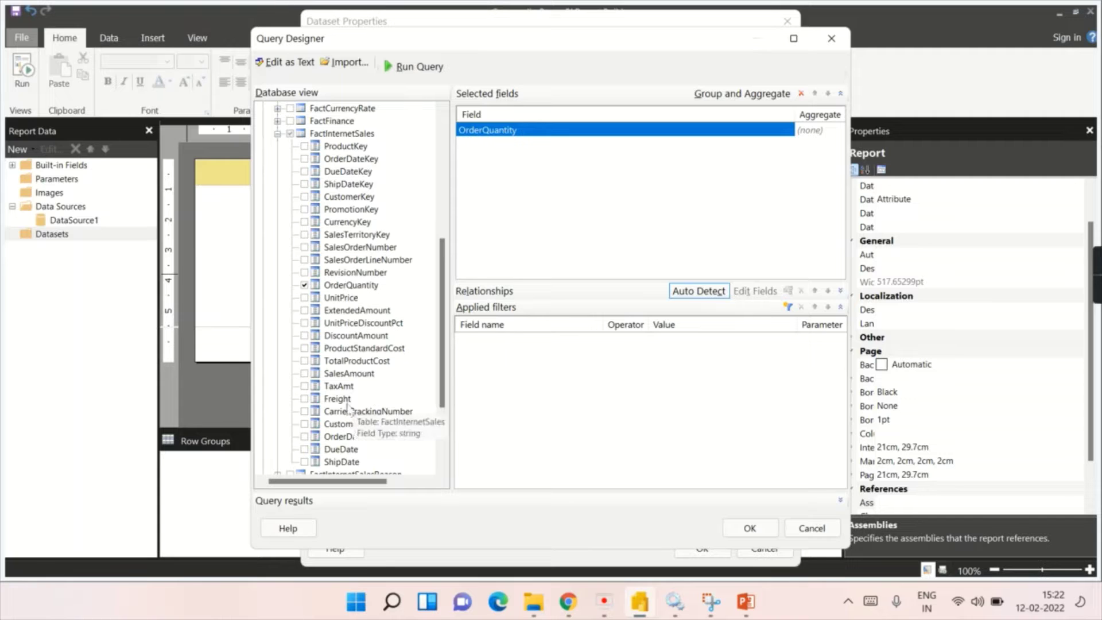
{"action": "left_click", "coordinate": [304, 373]}
{"action": "left_click", "coordinate": [277, 133]}
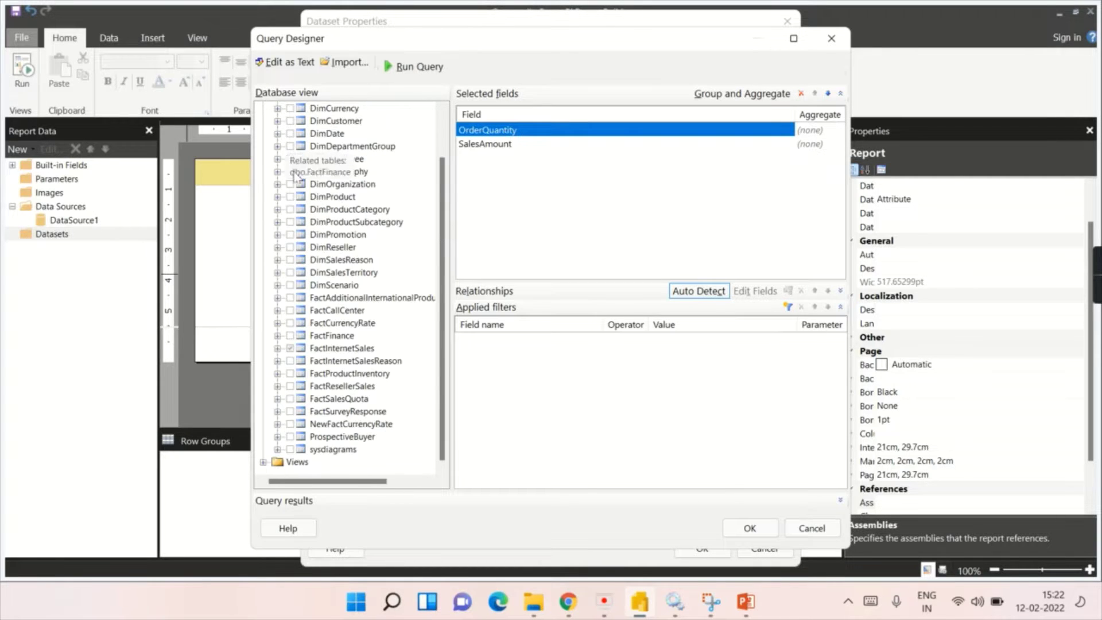
Include the EnglishProductName field from the DimProduct table in the query
{"action": "scroll", "coordinate": [373, 236], "scroll_direction": "up", "scroll_amount": 2}
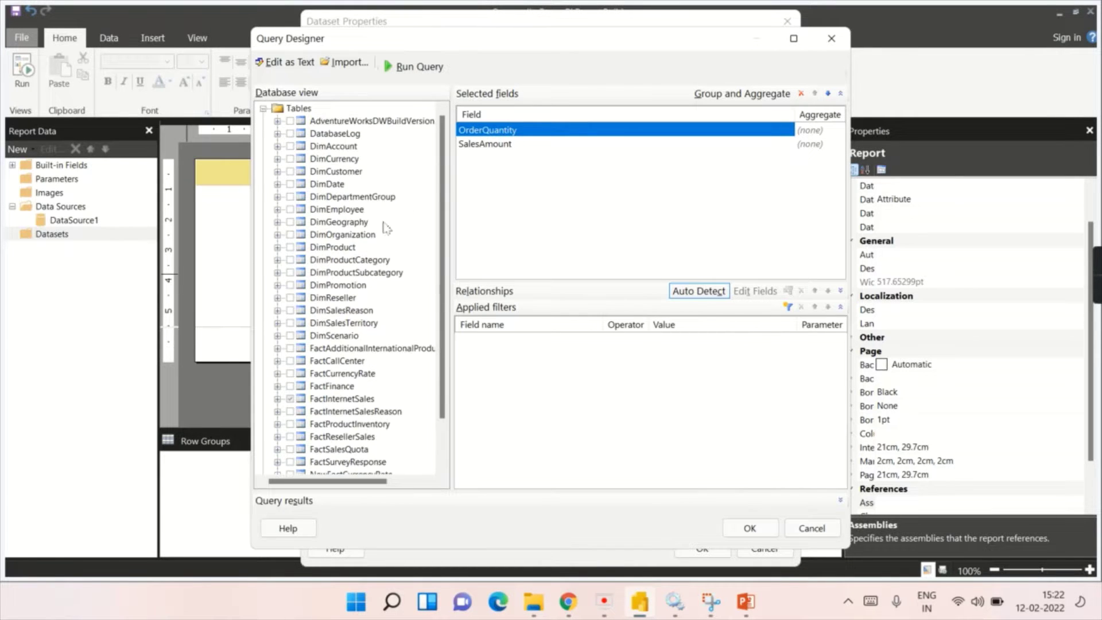
{"action": "left_click", "coordinate": [277, 247]}
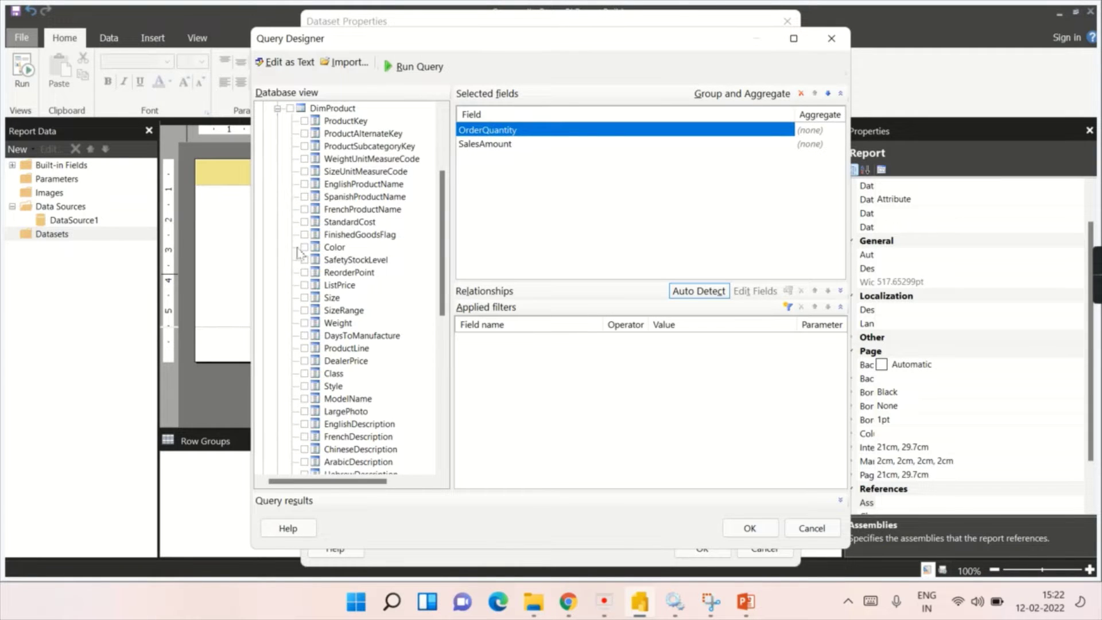
{"action": "left_click", "coordinate": [305, 184]}
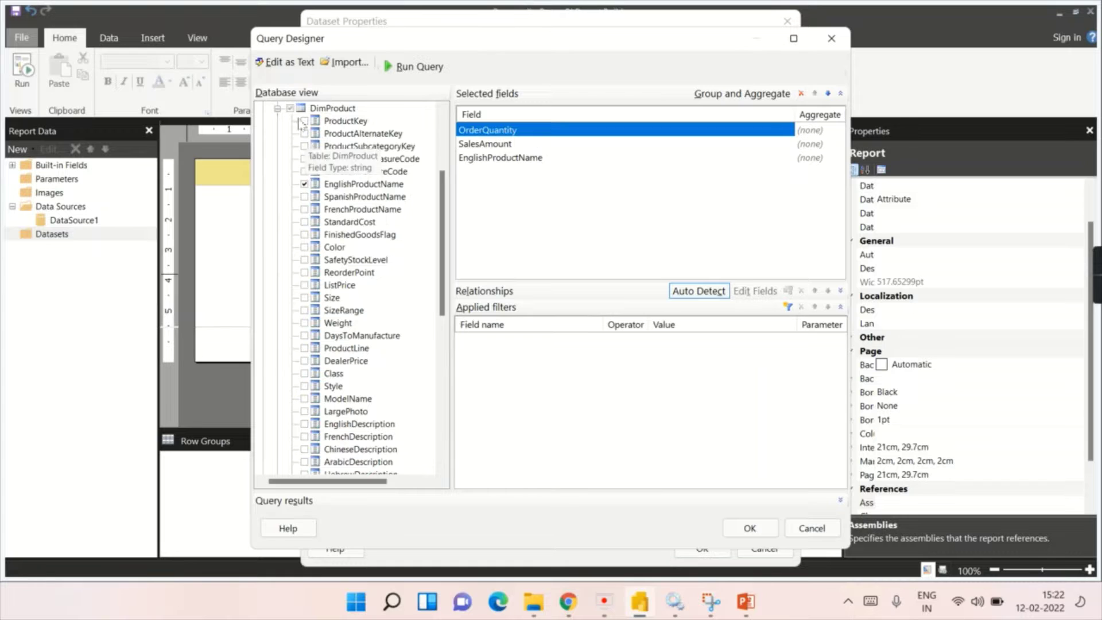
{"action": "left_click", "coordinate": [277, 108]}
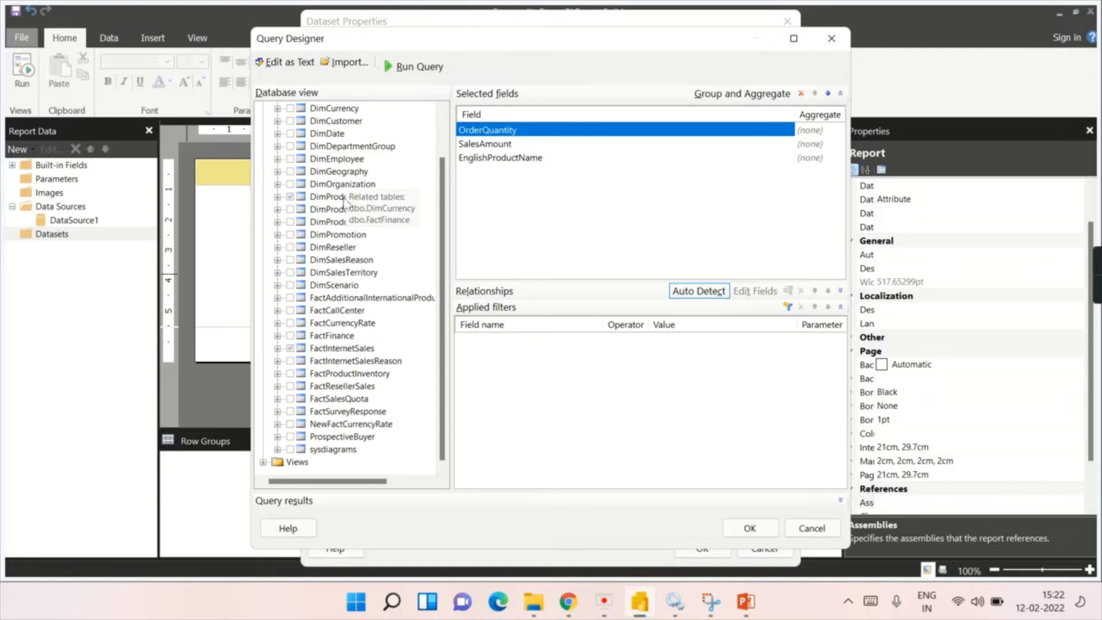
Include EnglishProductSubcategoryName from DimProductSubcategory and EnglishProductCategoryName from DimProductCategory in the query
{"action": "left_click", "coordinate": [278, 222]}
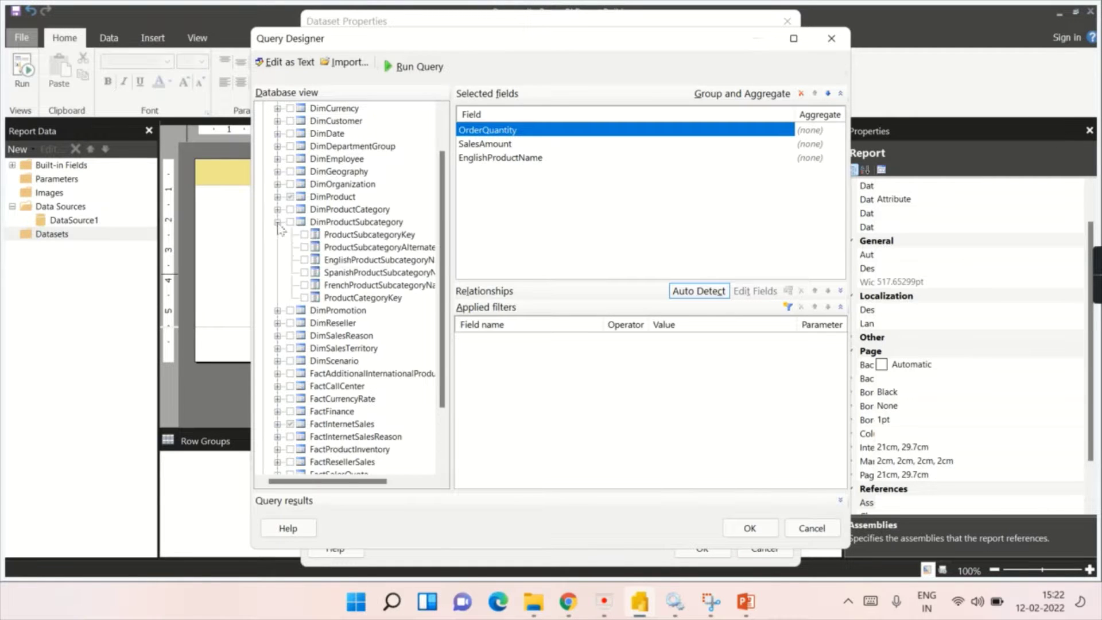
{"action": "left_click", "coordinate": [305, 259]}
{"action": "left_click", "coordinate": [277, 223]}
{"action": "left_click", "coordinate": [277, 209]}
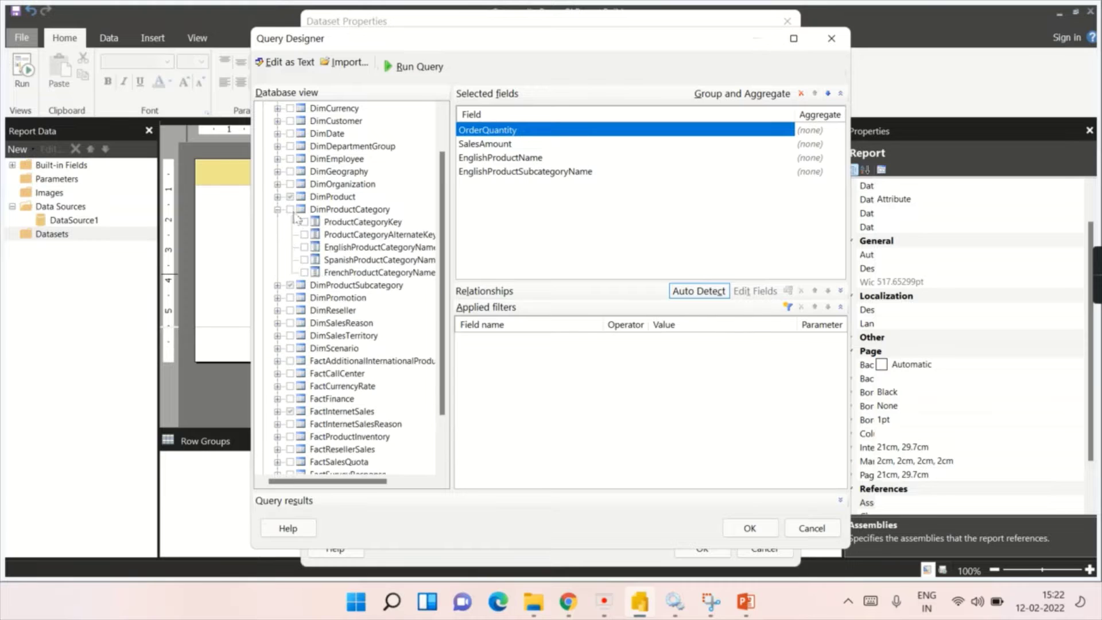
{"action": "left_click", "coordinate": [305, 247]}
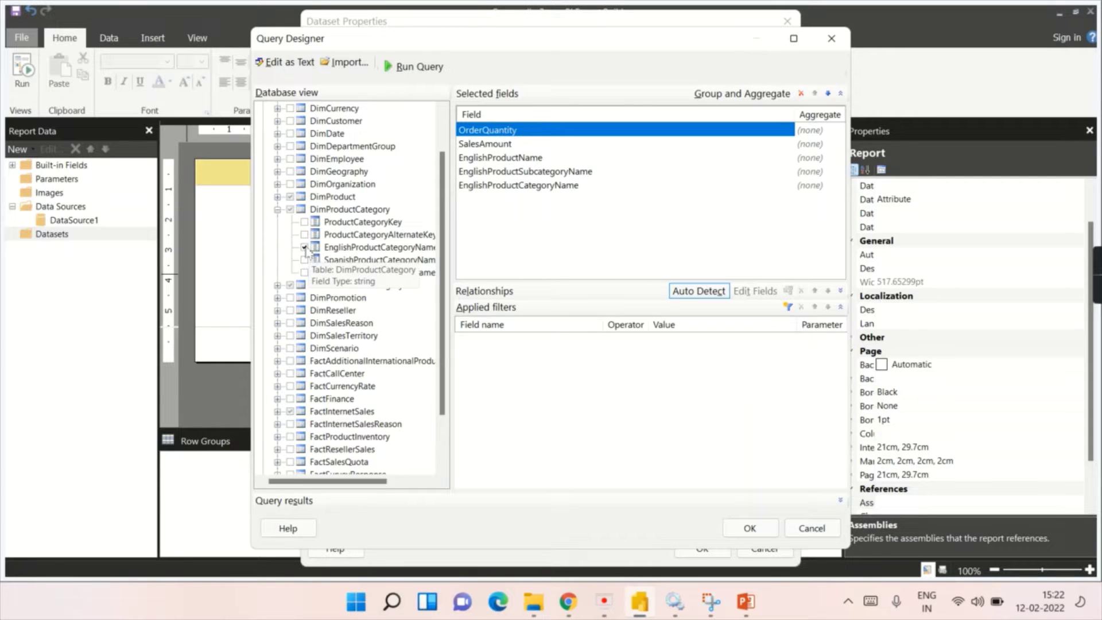
{"action": "left_click", "coordinate": [278, 209]}
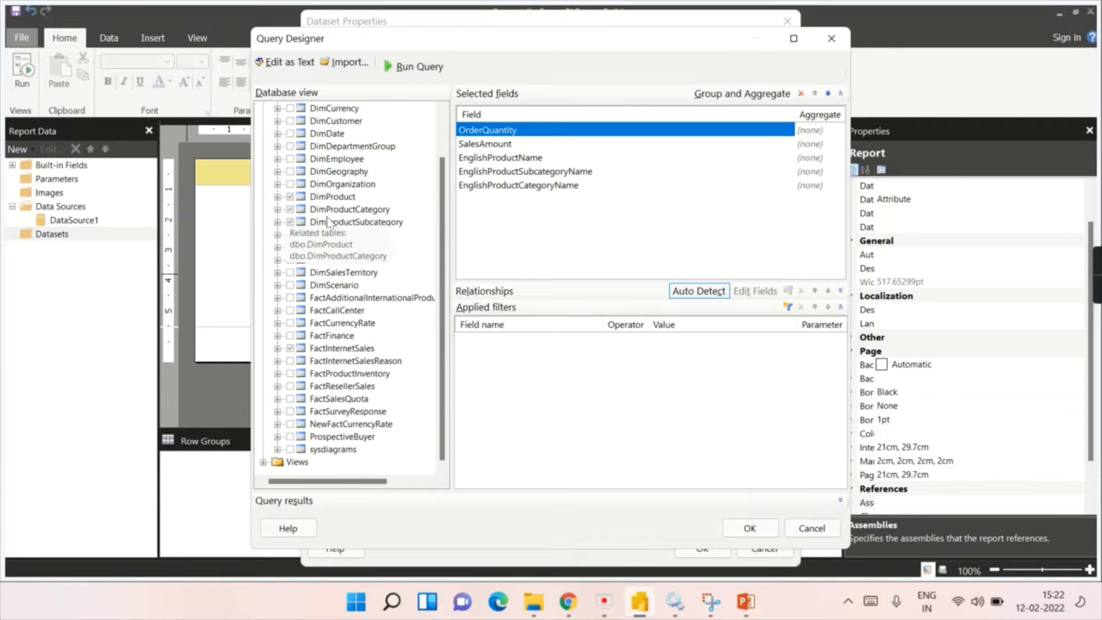
Include the SalesTerritoryRegion, SalesTerritoryCountry and SalesTerritoryGroup fields from the DimSalesTerritory table in the query
{"action": "left_click", "coordinate": [278, 273]}
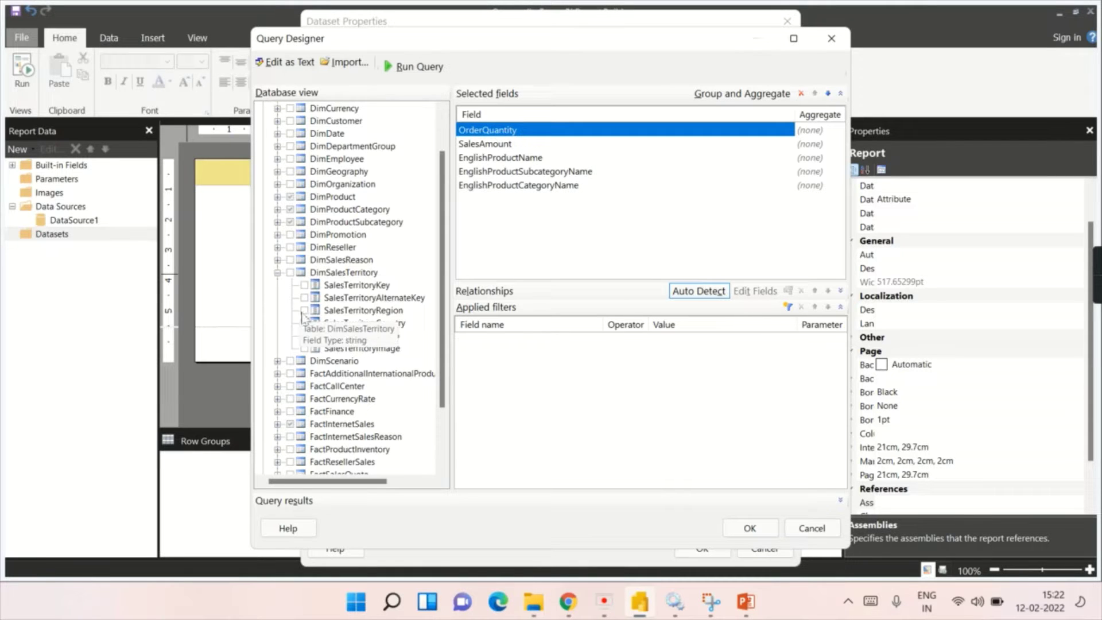
{"action": "left_click", "coordinate": [305, 310]}
{"action": "left_click", "coordinate": [304, 322]}
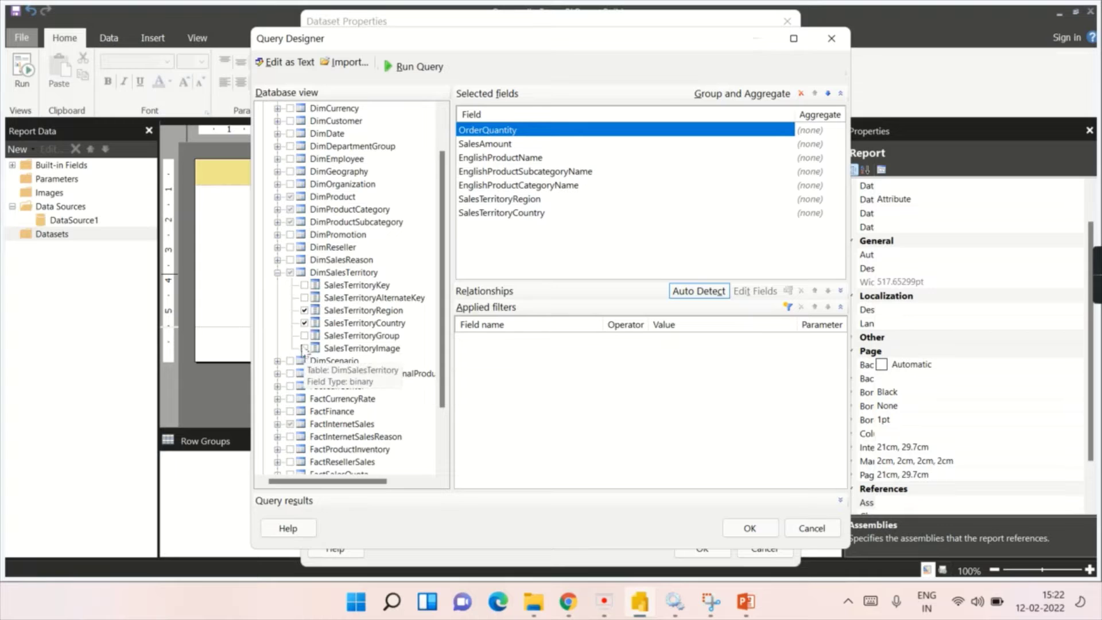
{"action": "left_click", "coordinate": [305, 336]}
{"action": "left_click", "coordinate": [279, 272]}
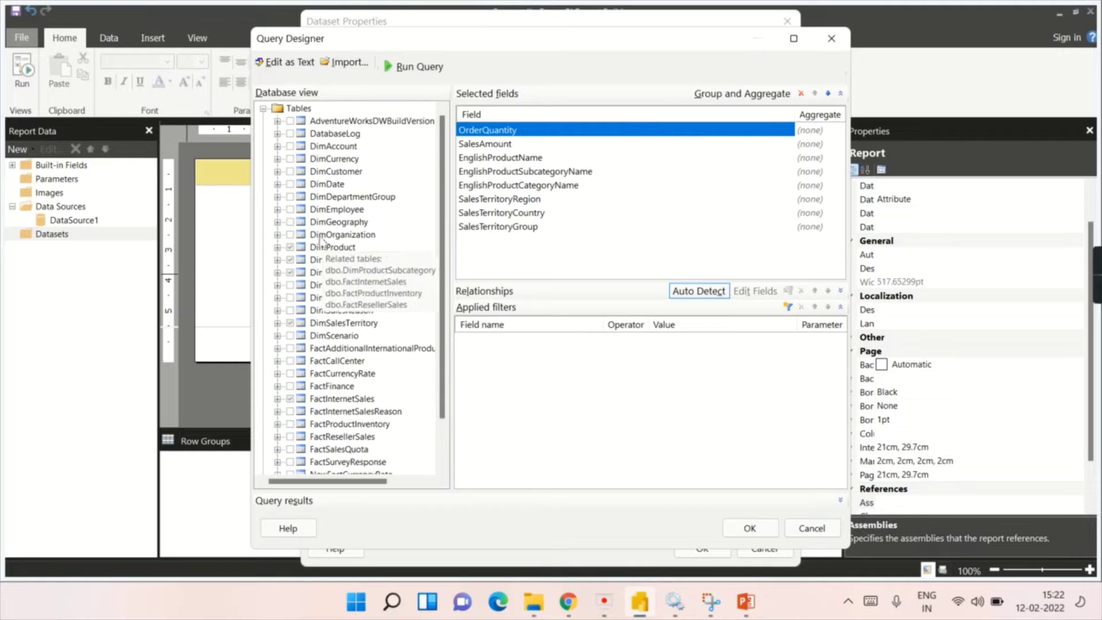
Include CalendarYear from the DimDate table in the query and accept the query design
{"action": "scroll", "coordinate": [296, 230], "scroll_direction": "up", "scroll_amount": 2}
{"action": "double_click", "coordinate": [304, 185]}
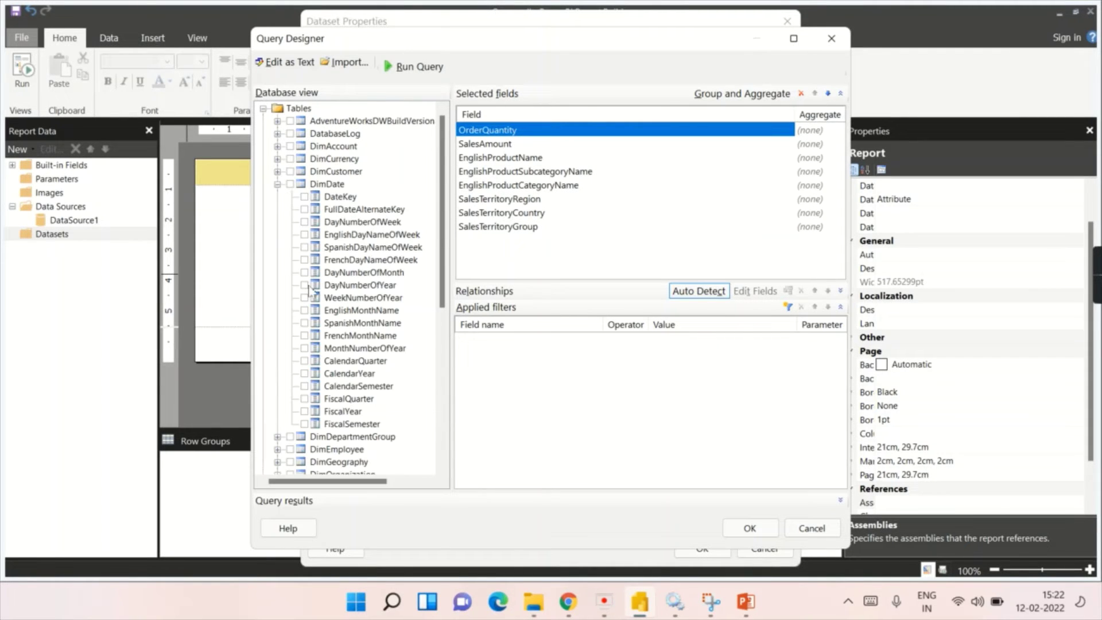
{"action": "left_click", "coordinate": [305, 374]}
{"action": "left_click", "coordinate": [278, 184]}
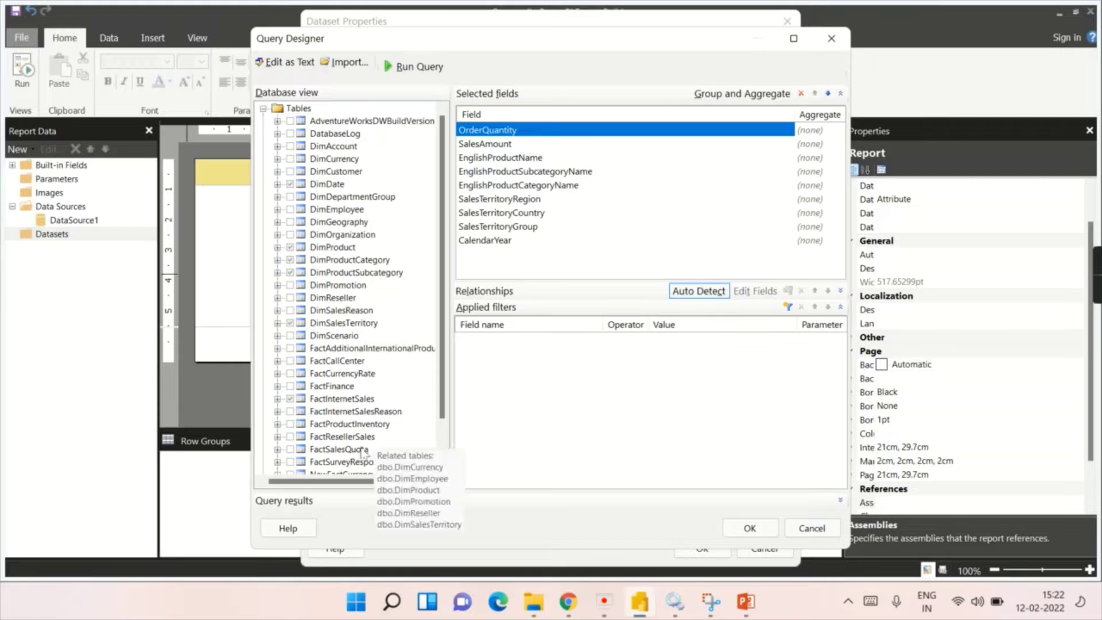
{"action": "left_click", "coordinate": [746, 529]}
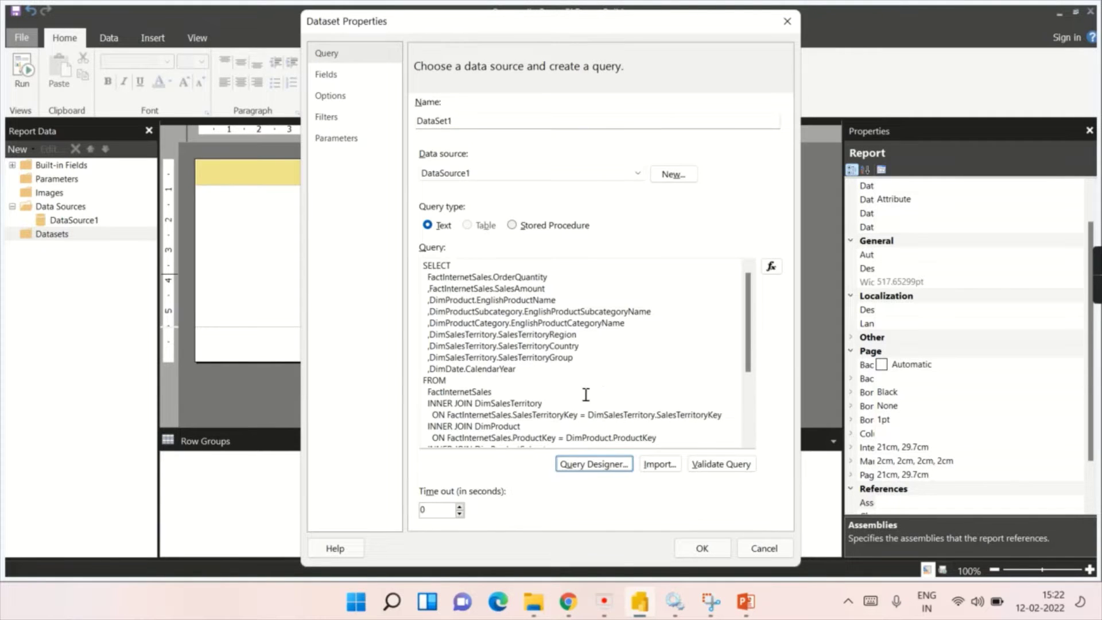
Remove the DueDateKey and ShipDateKey conditions from the DimDate join, keeping only OrderDateKey, and save the dataset
{"action": "scroll", "coordinate": [586, 395], "scroll_direction": "down", "scroll_amount": 4}
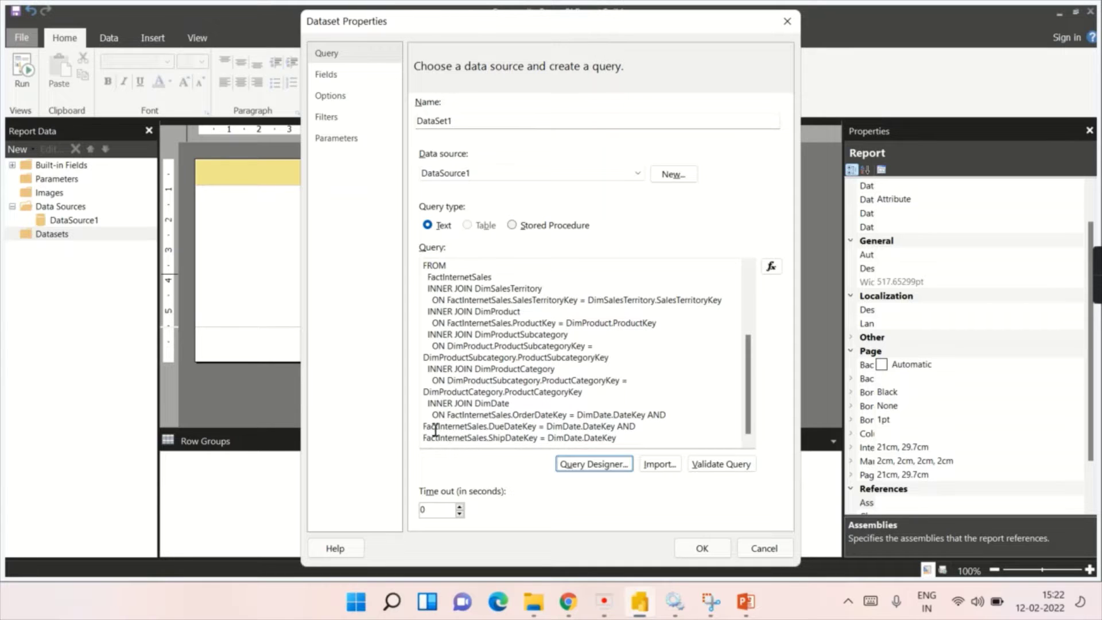
{"action": "left_click_drag", "start_coordinate": [645, 448], "coordinate": [653, 414]}
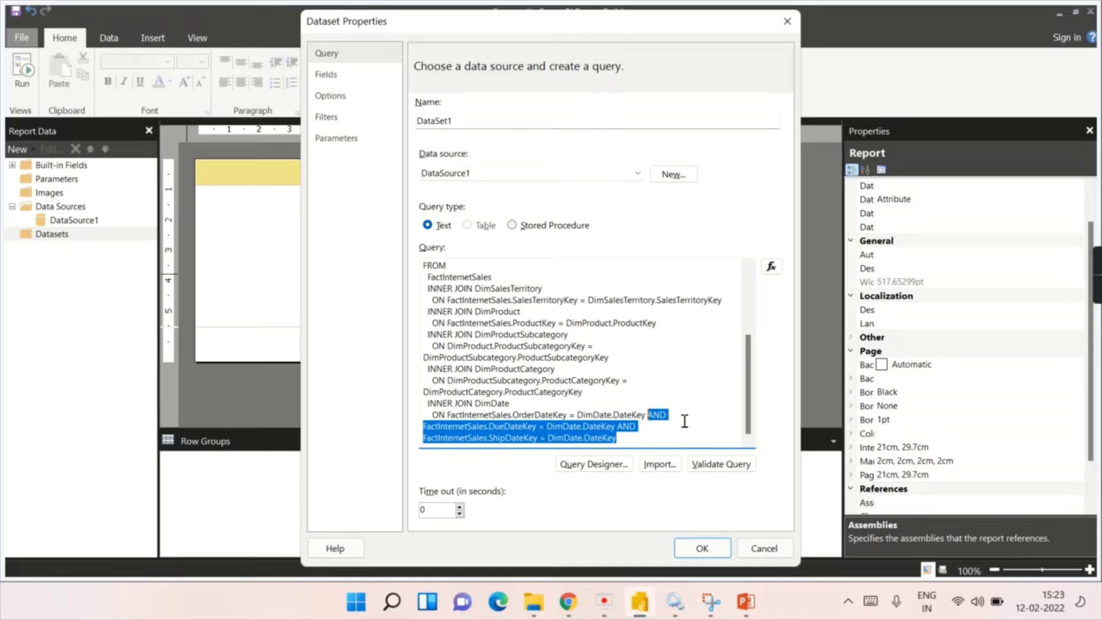
{"action": "key", "text": "BackSpace"}
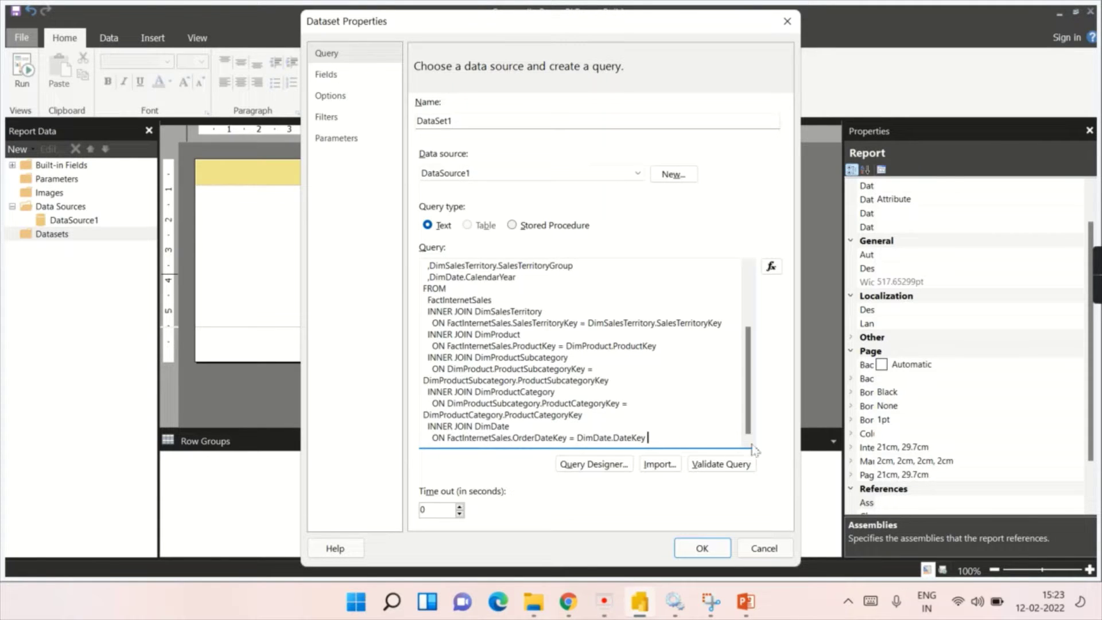
{"action": "left_click", "coordinate": [702, 549]}
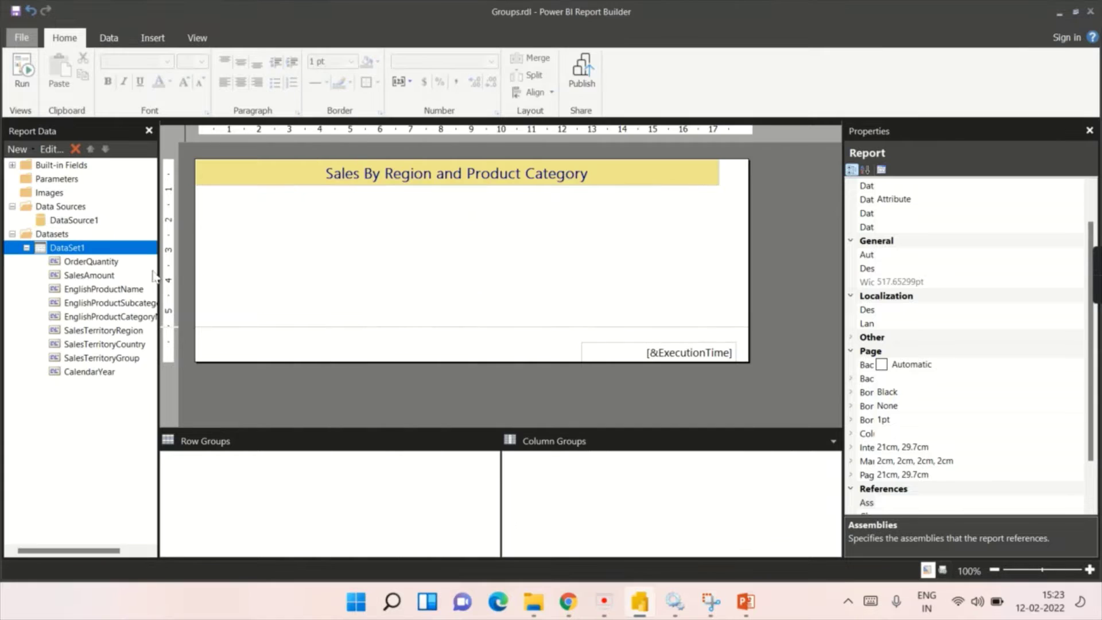
Rename the dataset DataSet1 as Sales and save its properties
{"action": "double_click", "coordinate": [70, 250]}
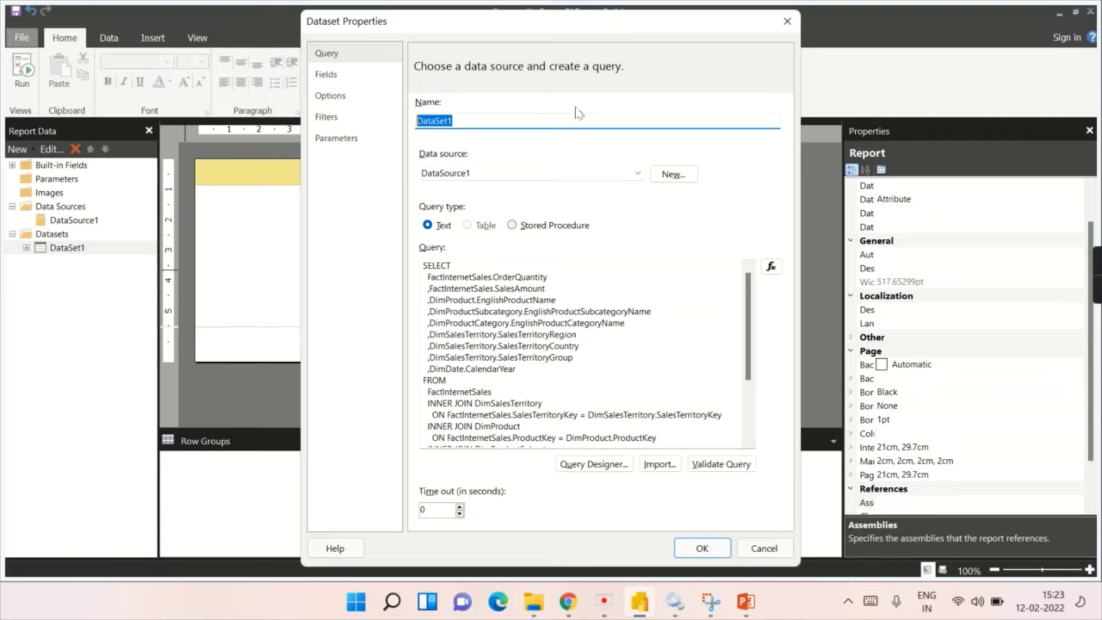
{"action": "type", "text": "sALES"}
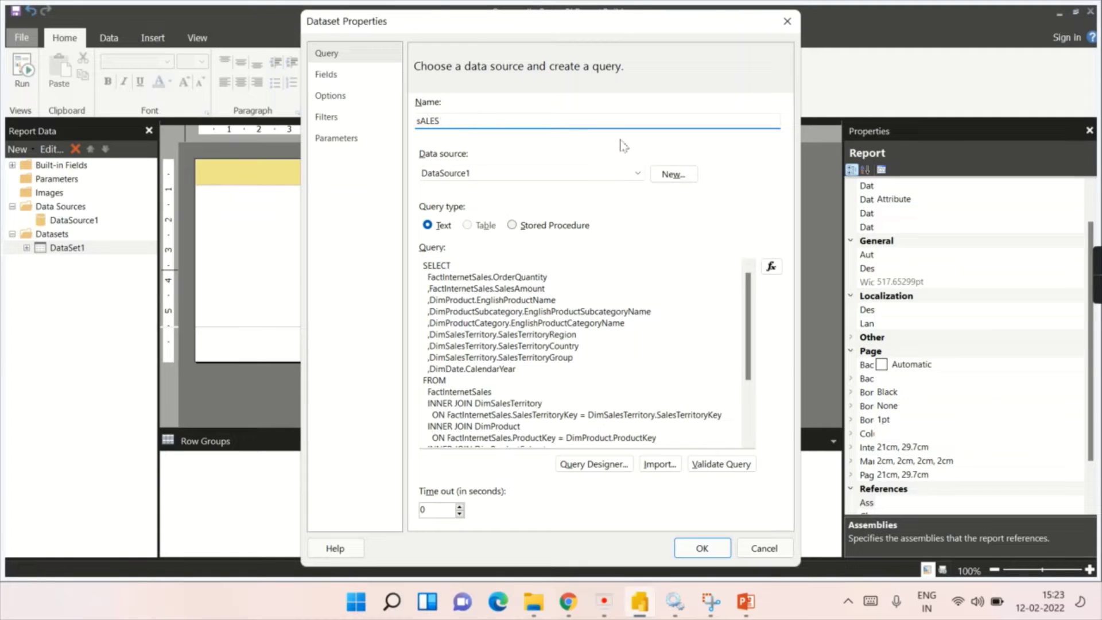
{"action": "key", "text": "ctrl+a"}
{"action": "key", "text": "BackSpace"}
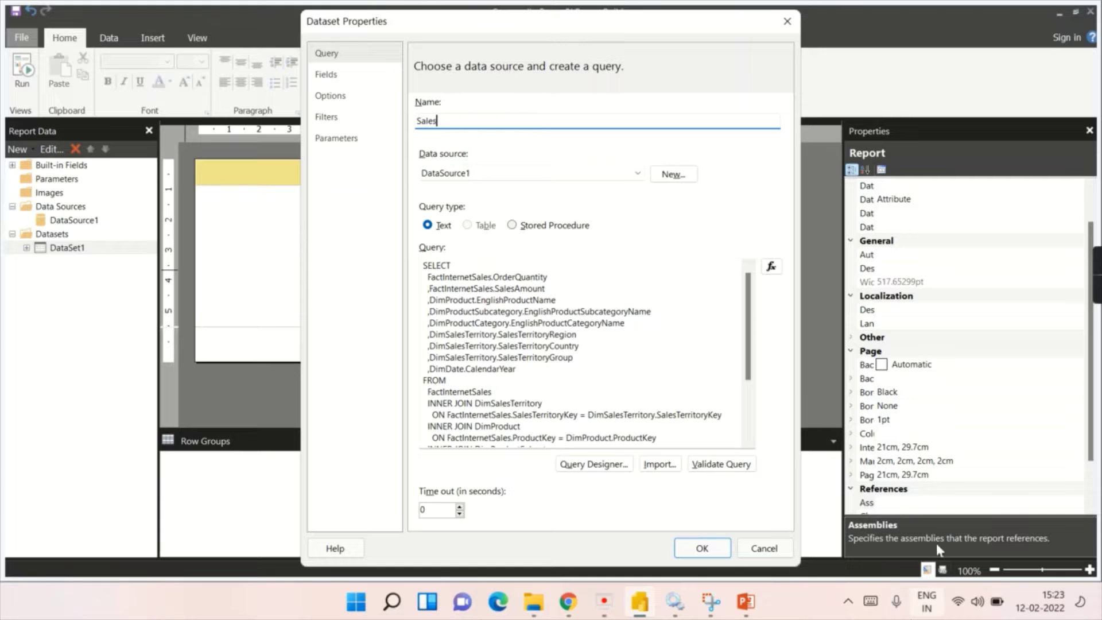
{"action": "left_click", "coordinate": [702, 548]}
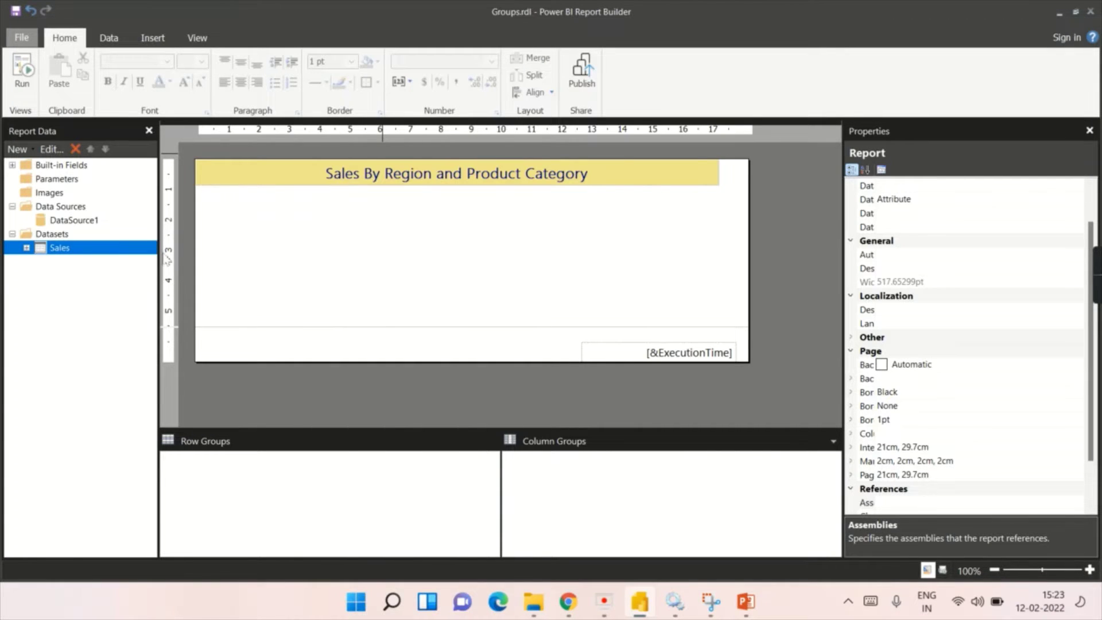
Insert a three-column table about 9 cm wide in the report body below the title
{"action": "left_click", "coordinate": [251, 244]}
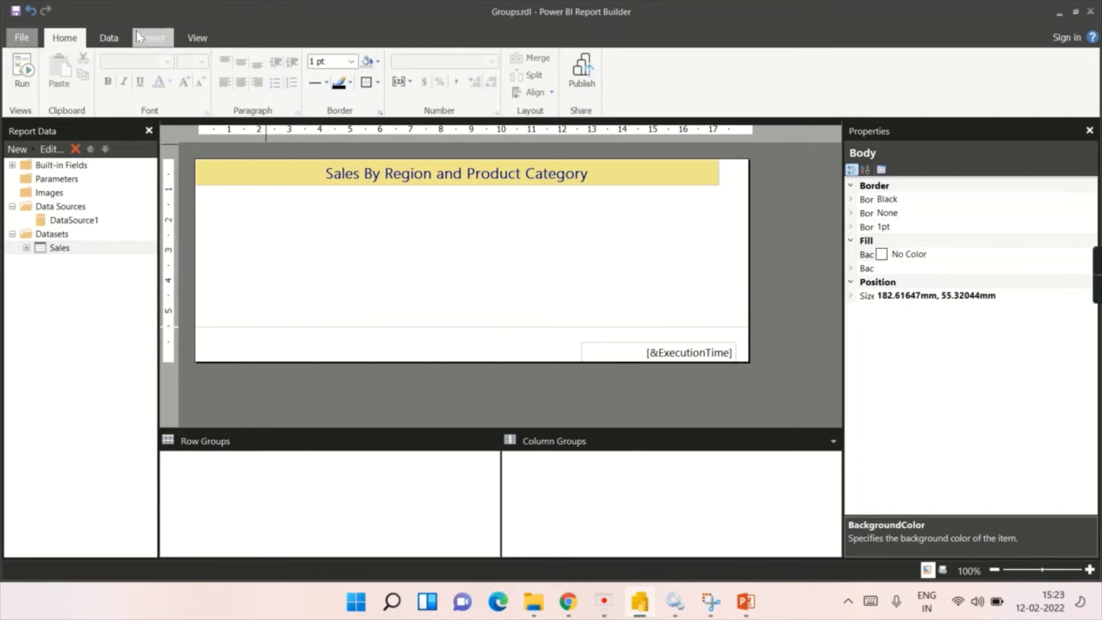
{"action": "left_click", "coordinate": [152, 37]}
{"action": "left_click", "coordinate": [28, 86]}
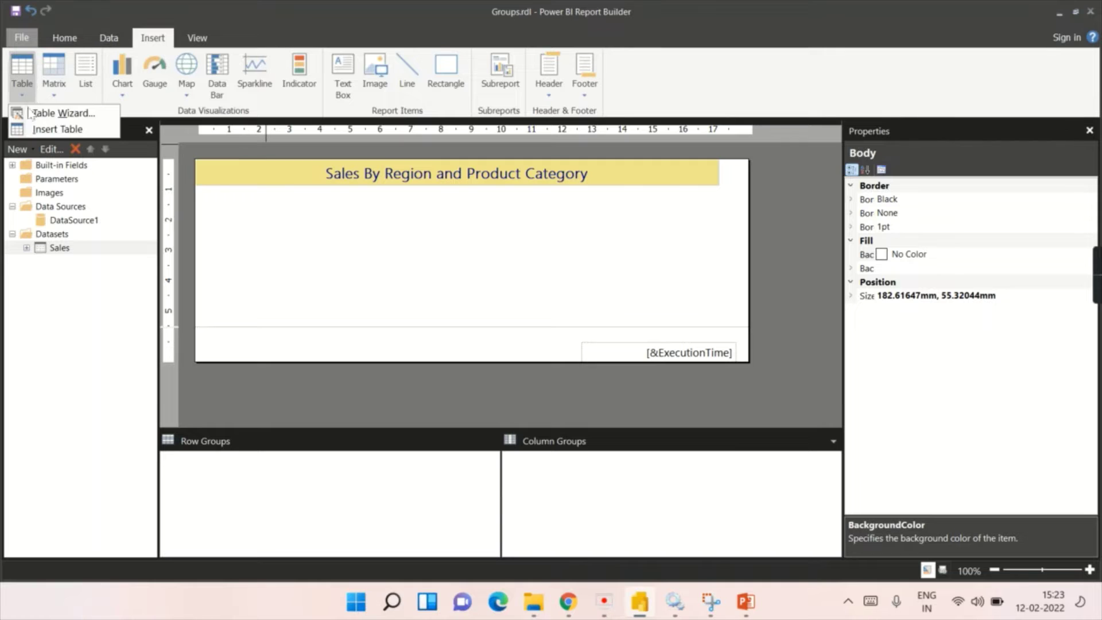
{"action": "left_click", "coordinate": [40, 133]}
{"action": "left_click_drag", "start_coordinate": [247, 199], "coordinate": [525, 264]}
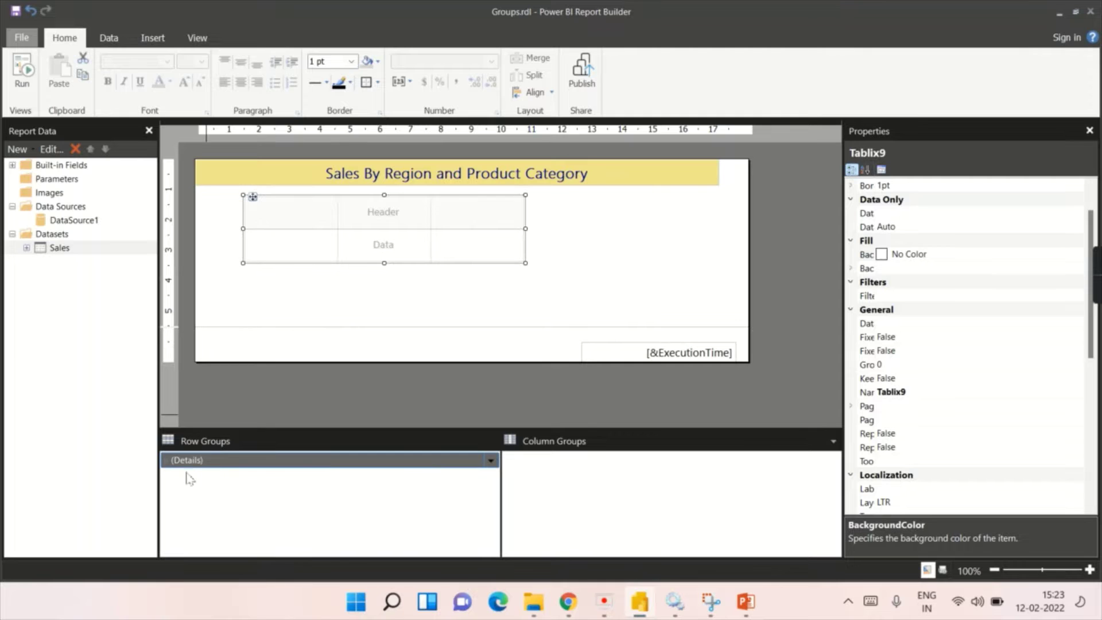
Fill the table's data row with the EnglishProductCategoryName, SalesTerritoryRegion and OrderQuantity fields
{"action": "mouse_move", "coordinate": [330, 244]}
{"action": "left_click", "coordinate": [331, 235]}
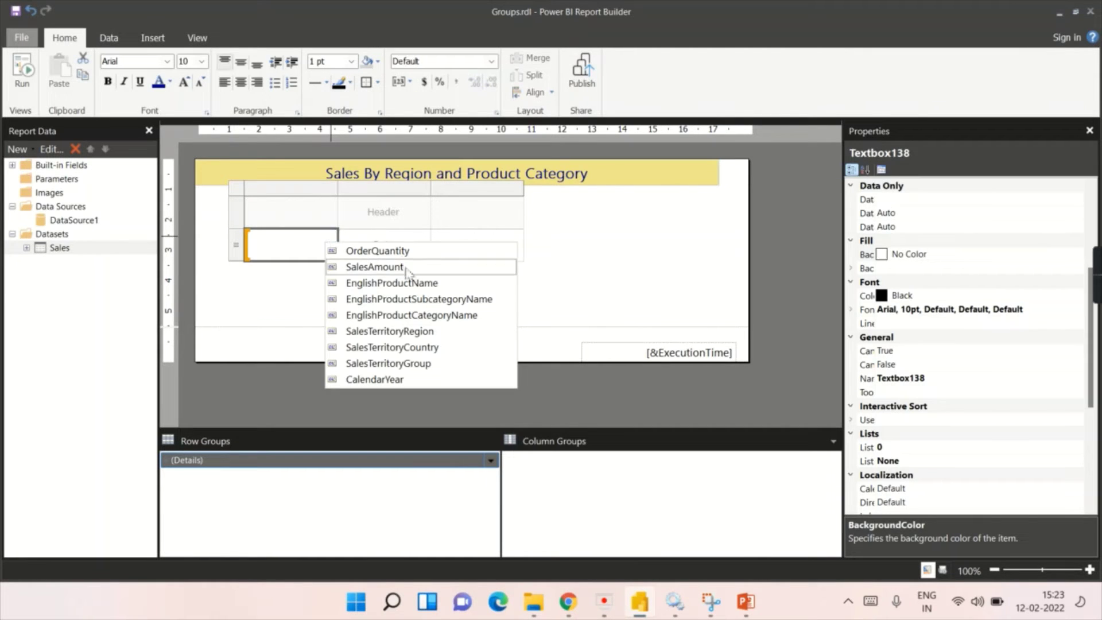
{"action": "left_click", "coordinate": [406, 315]}
{"action": "left_click", "coordinate": [424, 236]}
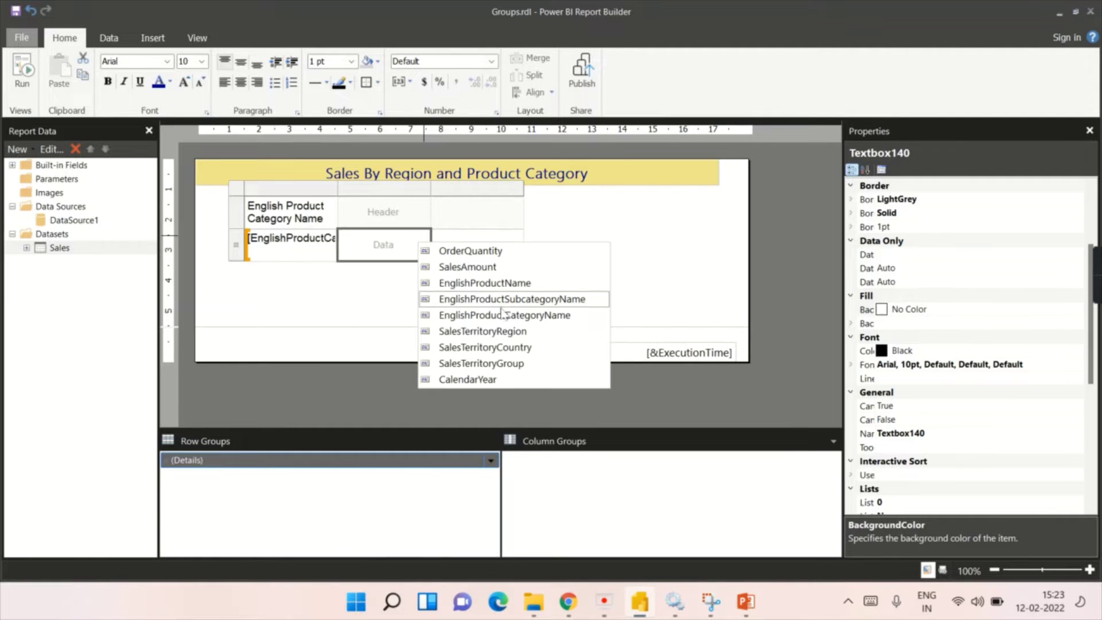
{"action": "left_click", "coordinate": [505, 331]}
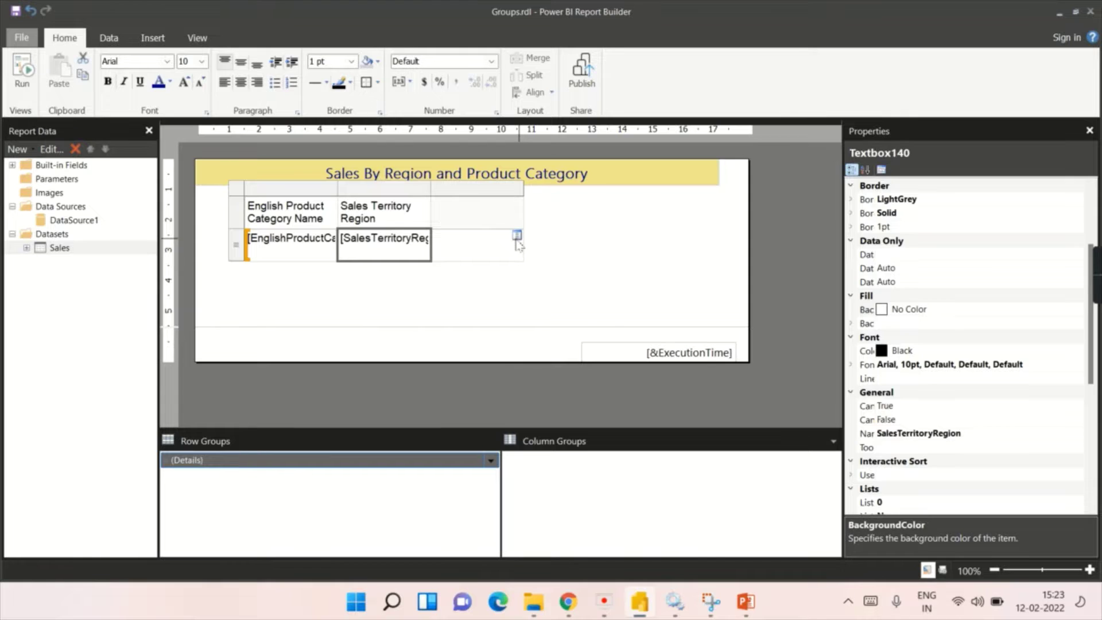
{"action": "left_click", "coordinate": [519, 237]}
{"action": "left_click", "coordinate": [551, 252]}
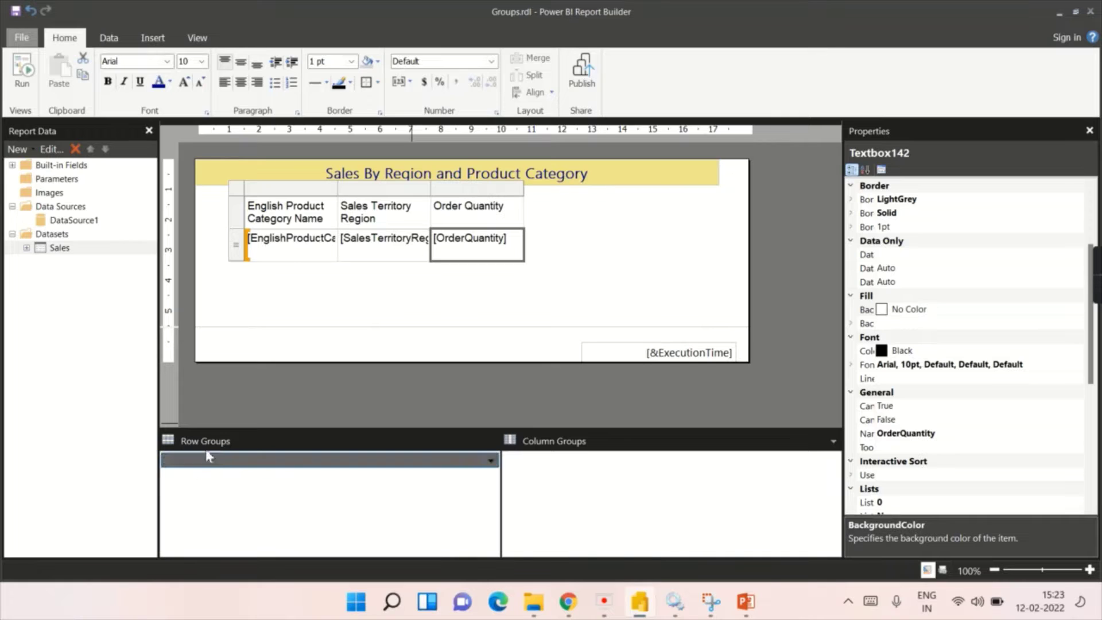
Expand the Sales dataset's fields and run the report to page through its detail rows, returning to the design view
{"action": "left_click", "coordinate": [181, 462]}
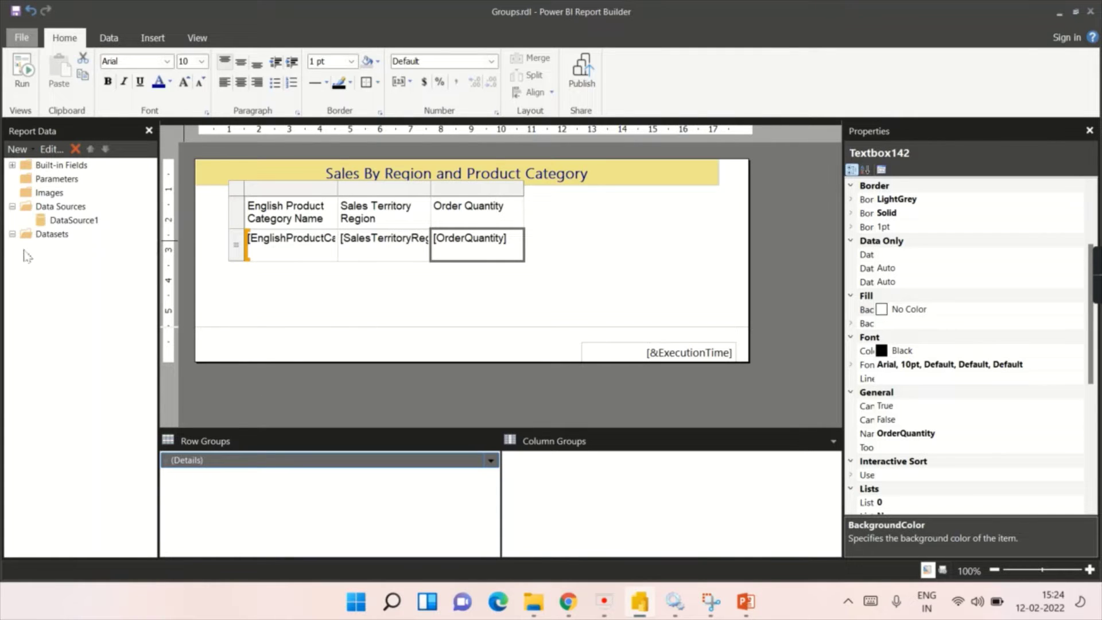
{"action": "double_click", "coordinate": [55, 250]}
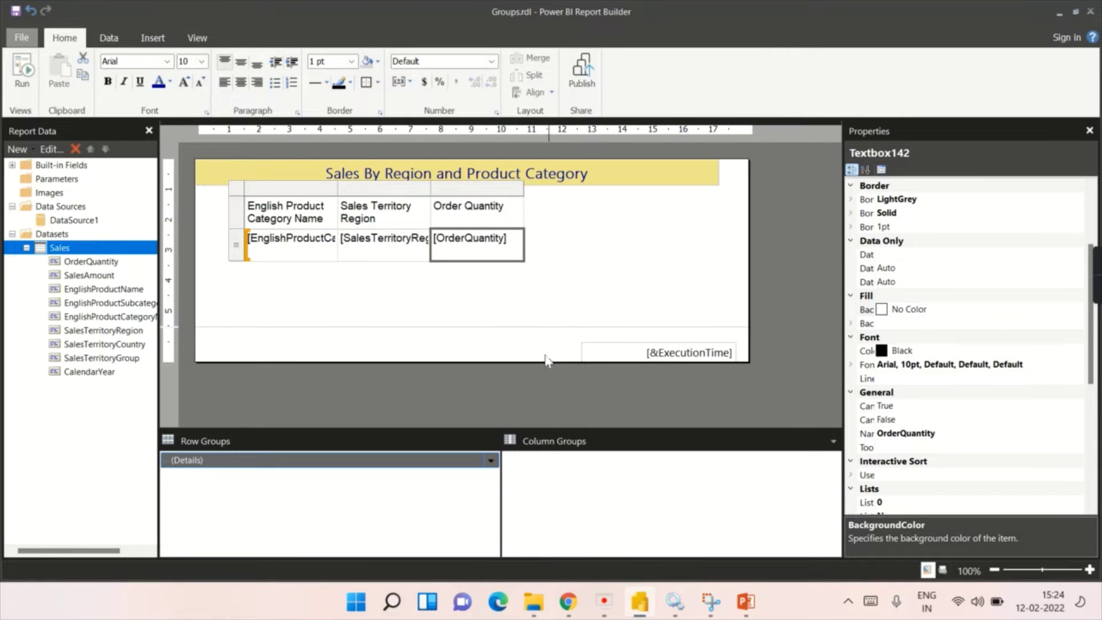
{"action": "left_click", "coordinate": [23, 85]}
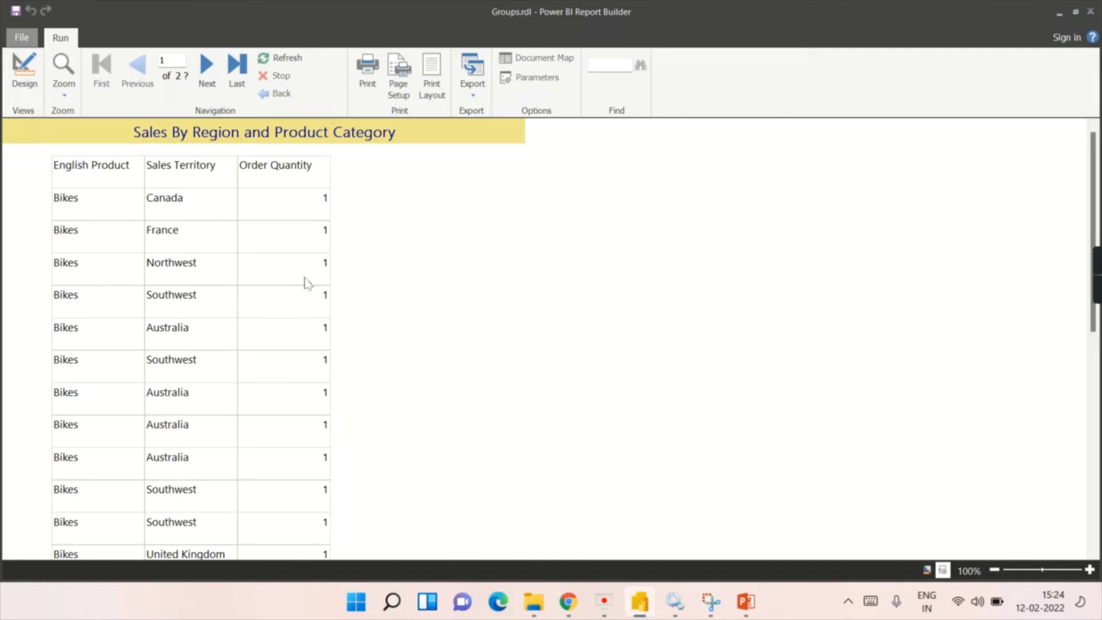
{"action": "scroll", "coordinate": [108, 232], "scroll_direction": "down", "scroll_amount": 10}
{"action": "left_click", "coordinate": [207, 68]}
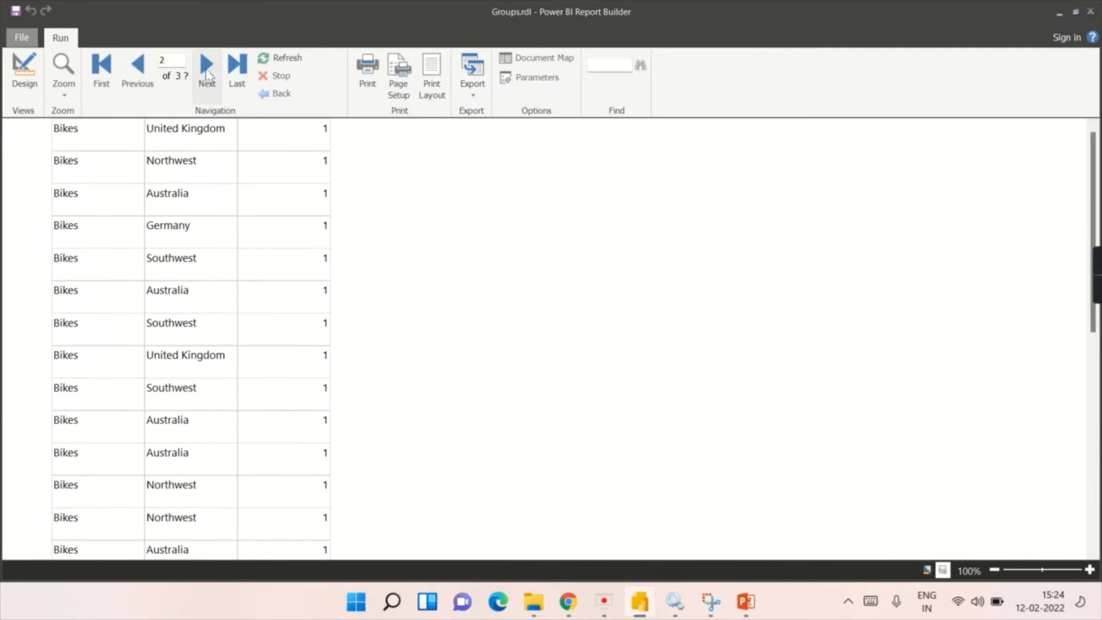
{"action": "left_click", "coordinate": [207, 72]}
{"action": "left_click", "coordinate": [207, 68]}
{"action": "left_click", "coordinate": [206, 69]}
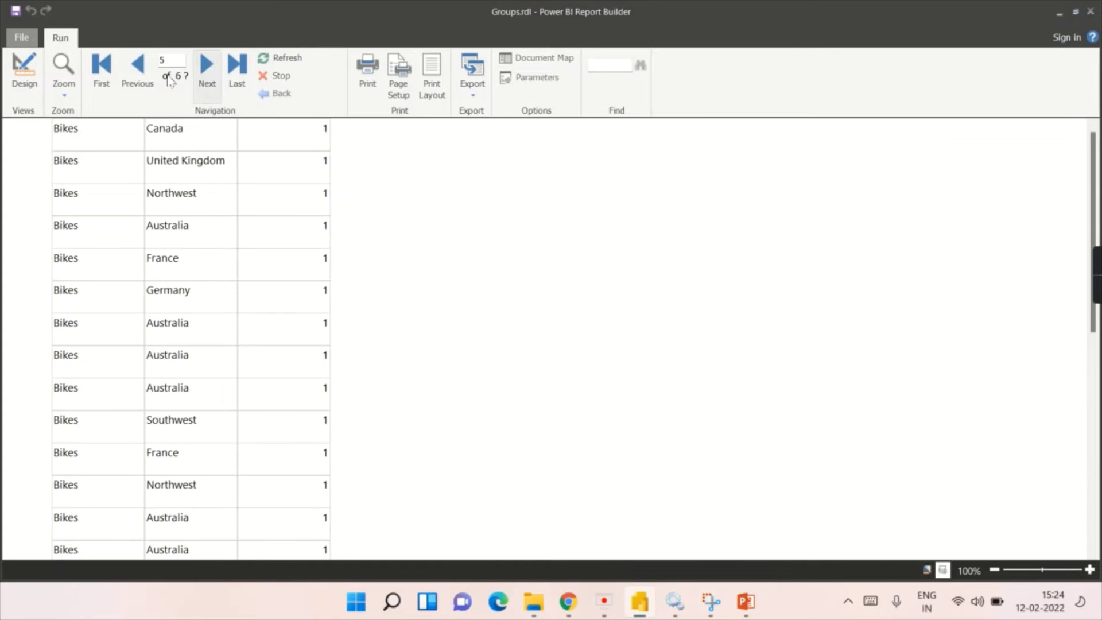
{"action": "left_click", "coordinate": [109, 75]}
{"action": "left_click", "coordinate": [24, 72]}
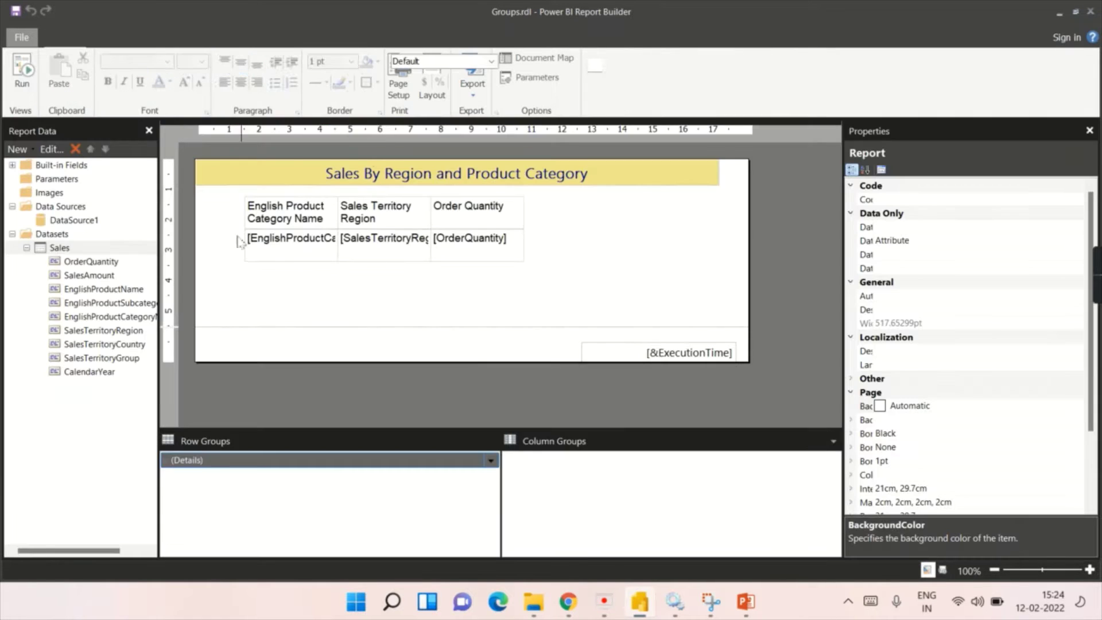
Delete the whole category, region and order quantity table from the report body
{"action": "left_click", "coordinate": [277, 238]}
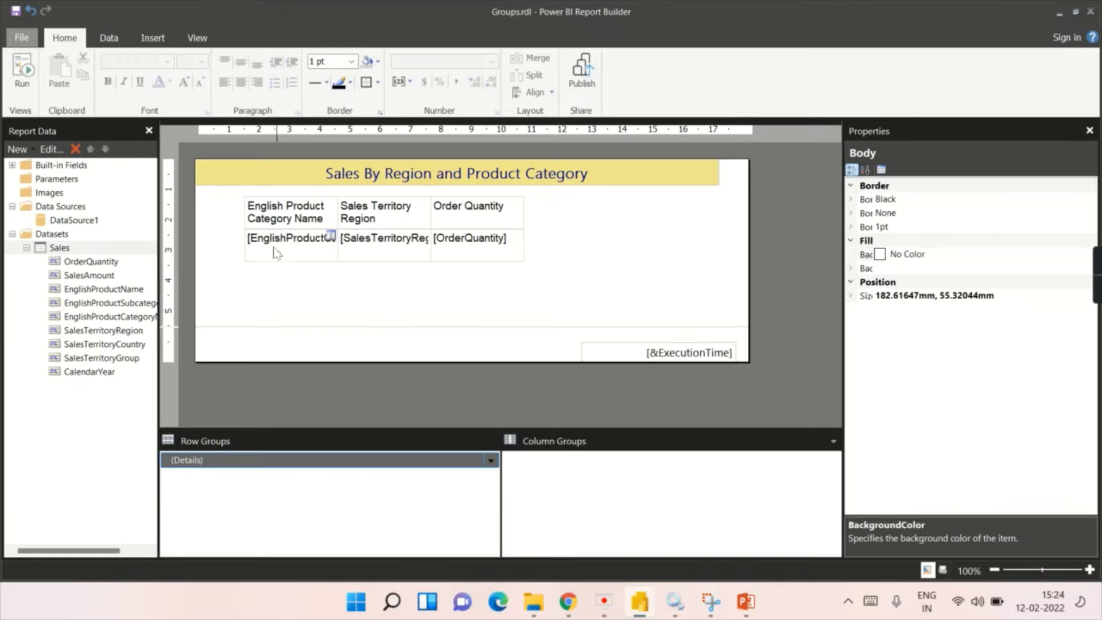
{"action": "left_click", "coordinate": [278, 239]}
{"action": "left_click", "coordinate": [252, 196]}
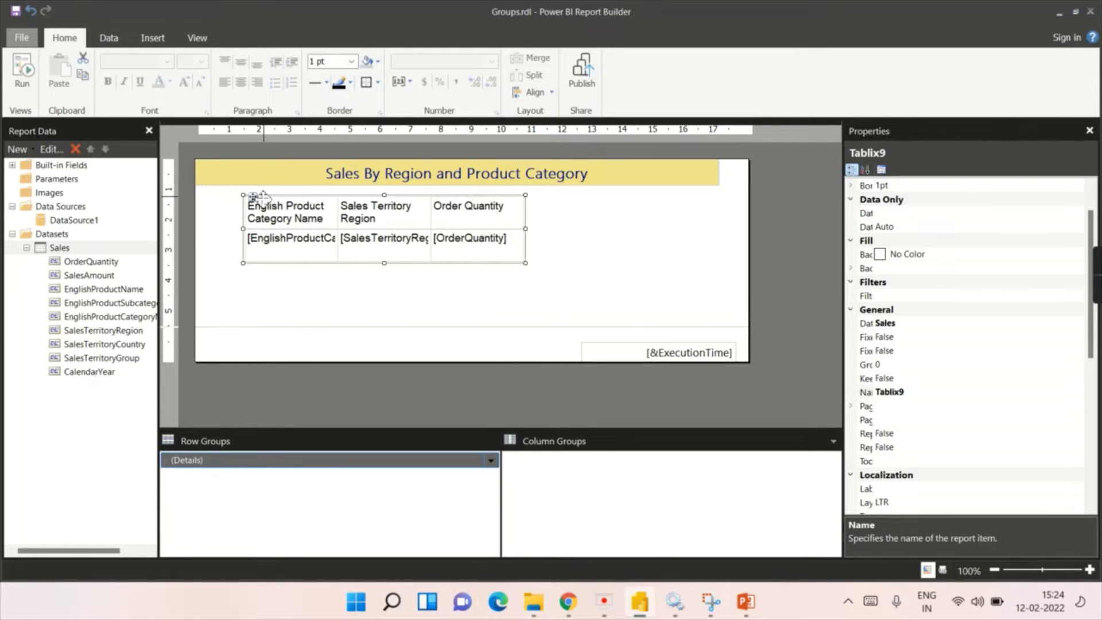
{"action": "key", "text": "Delete"}
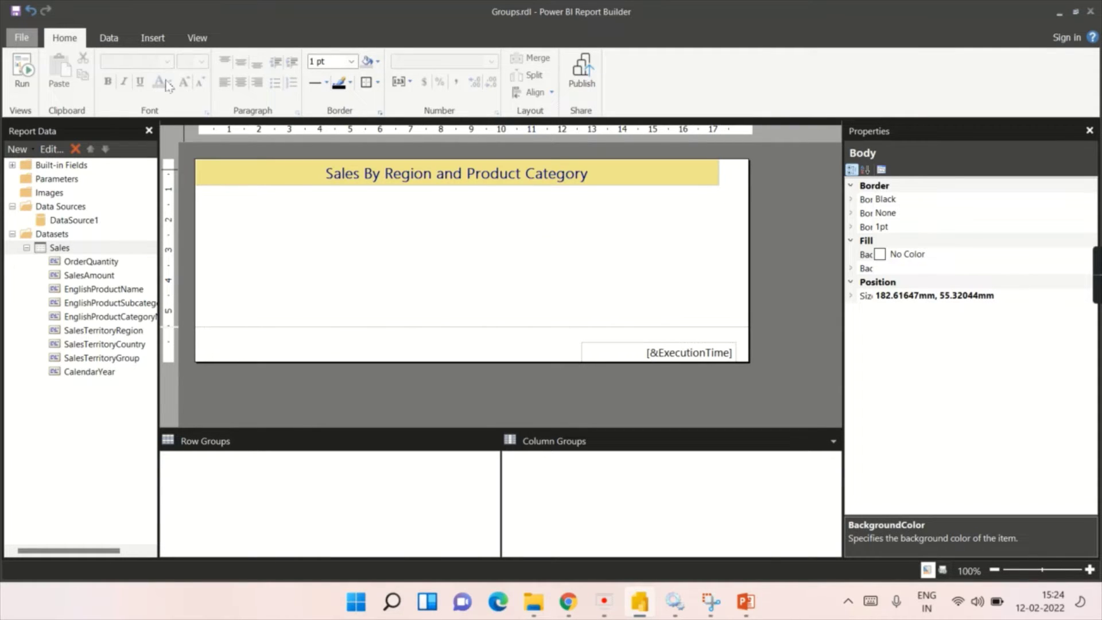
Insert a new empty three-column table about 11 cm wide and 2.7 cm high below the report title
{"action": "left_click", "coordinate": [152, 38]}
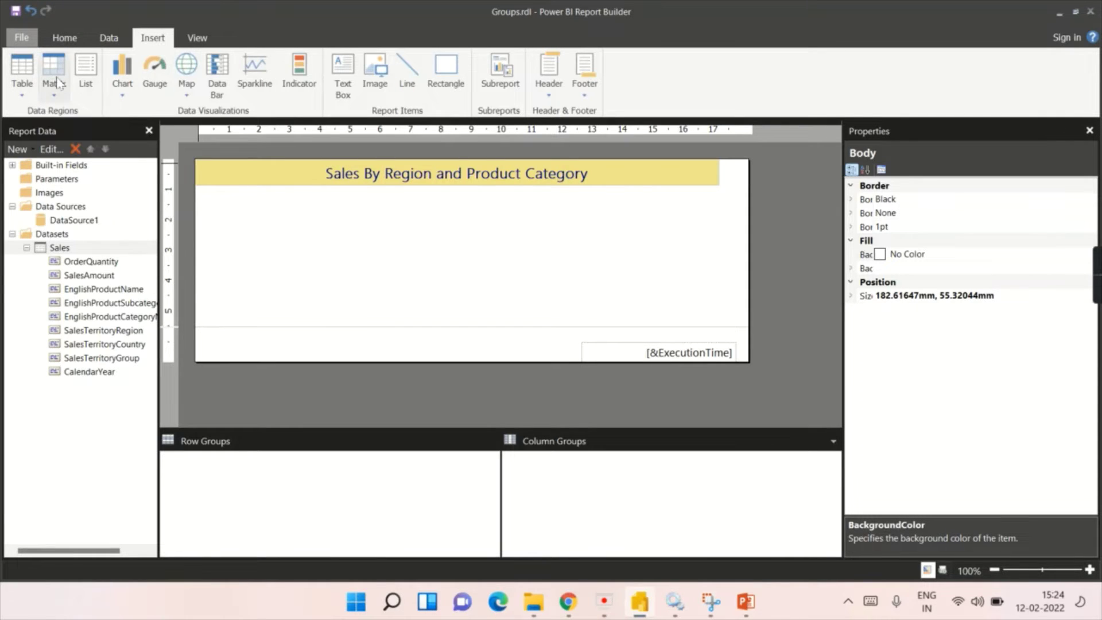
{"action": "left_click", "coordinate": [23, 92]}
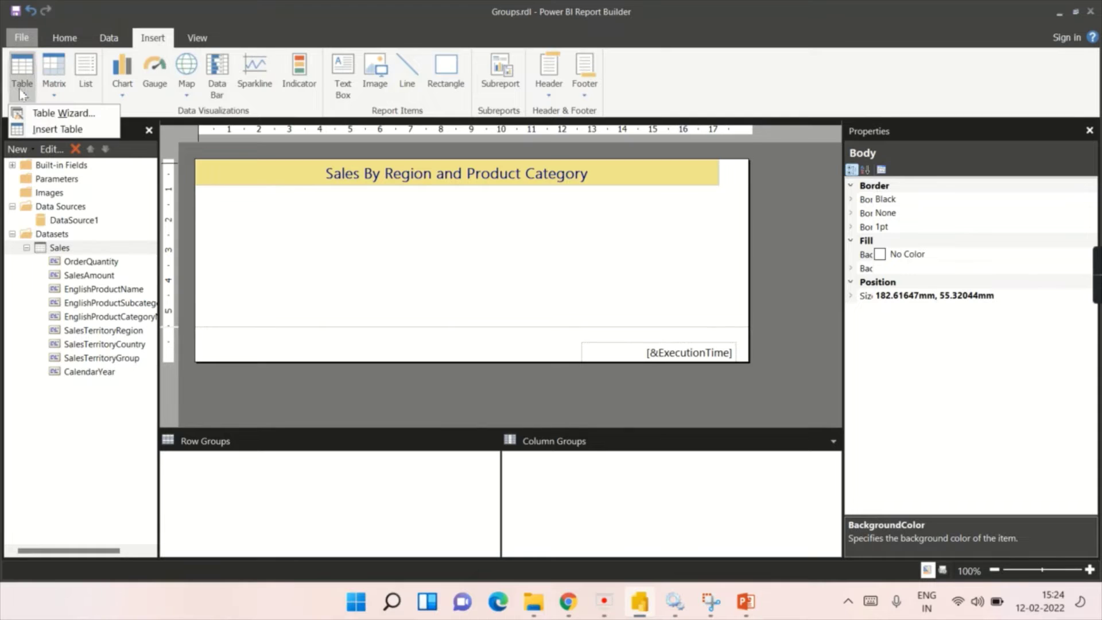
{"action": "left_click", "coordinate": [53, 129]}
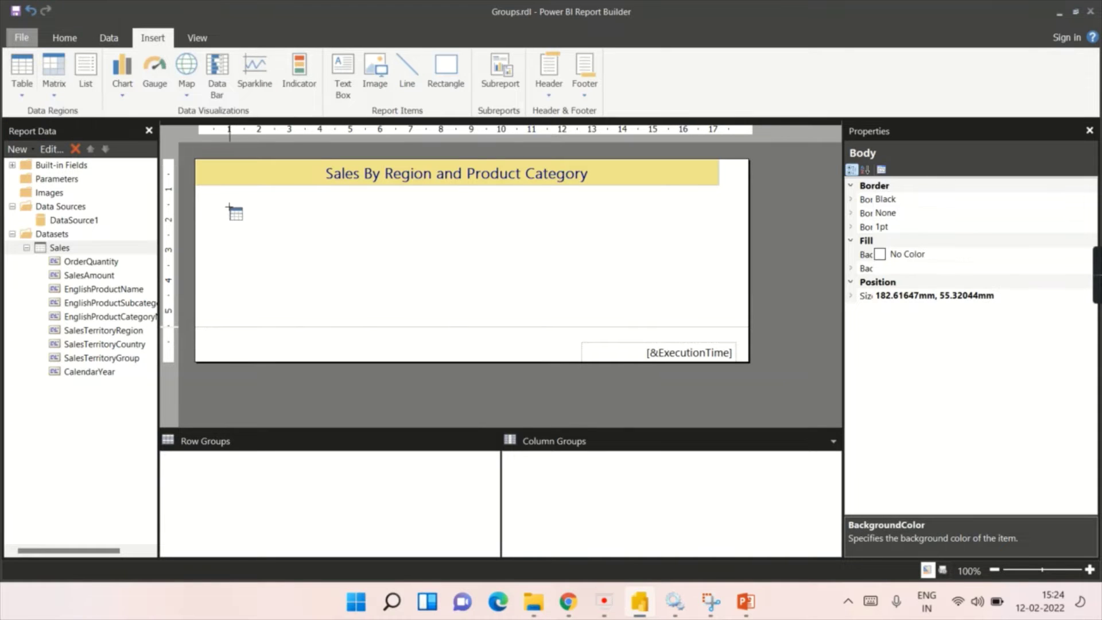
{"action": "left_click", "coordinate": [226, 201]}
{"action": "left_click_drag", "start_coordinate": [428, 267], "coordinate": [563, 280]}
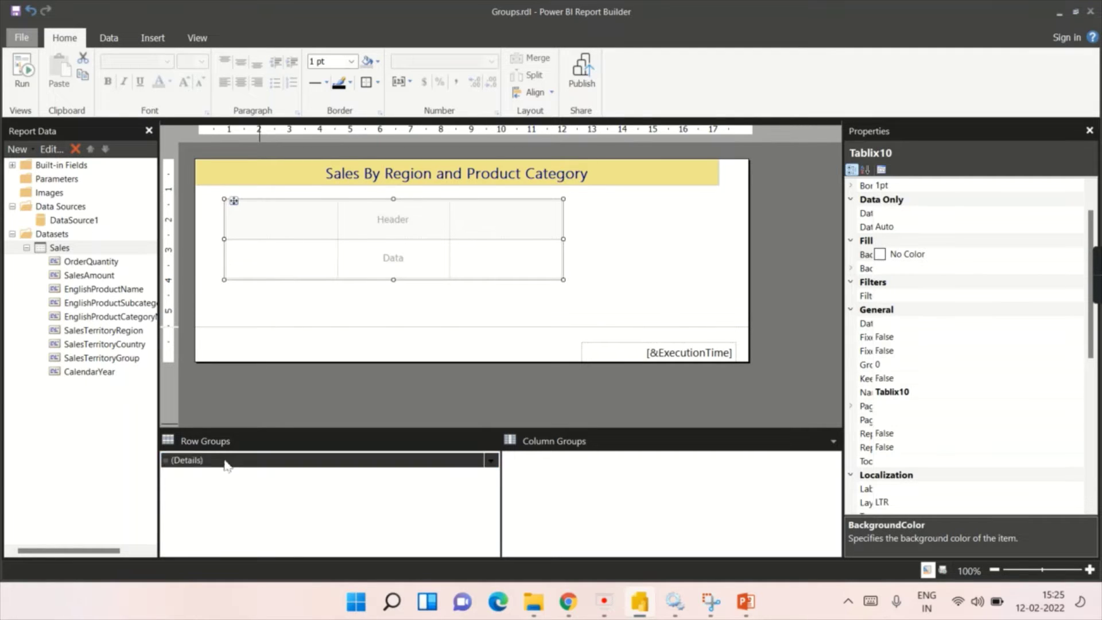
{"action": "left_click", "coordinate": [267, 268]}
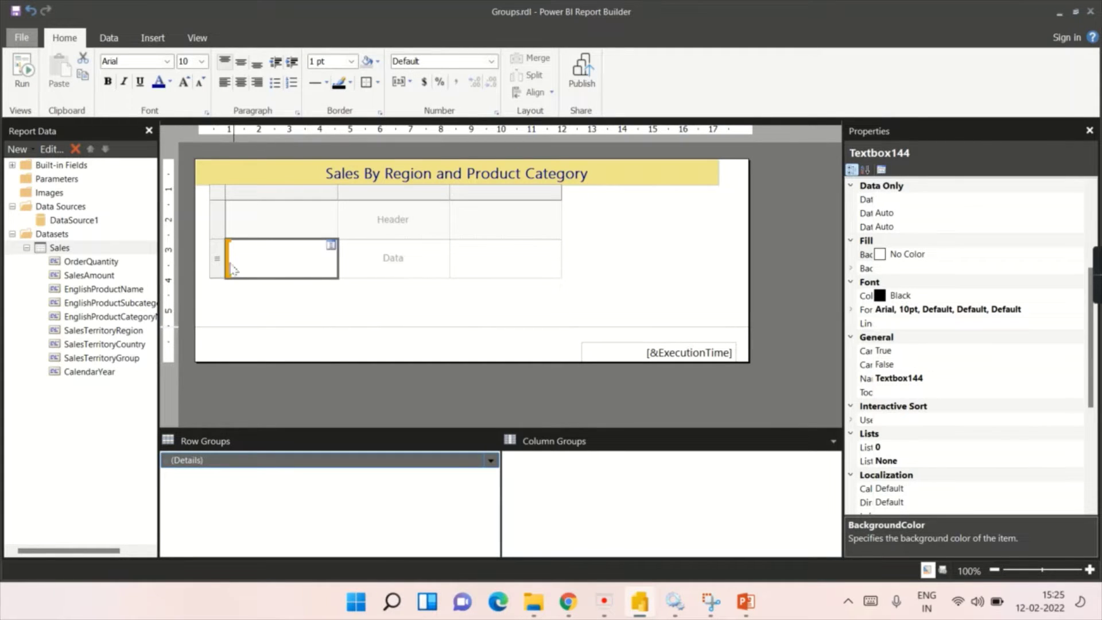
{"action": "left_click", "coordinate": [321, 271]}
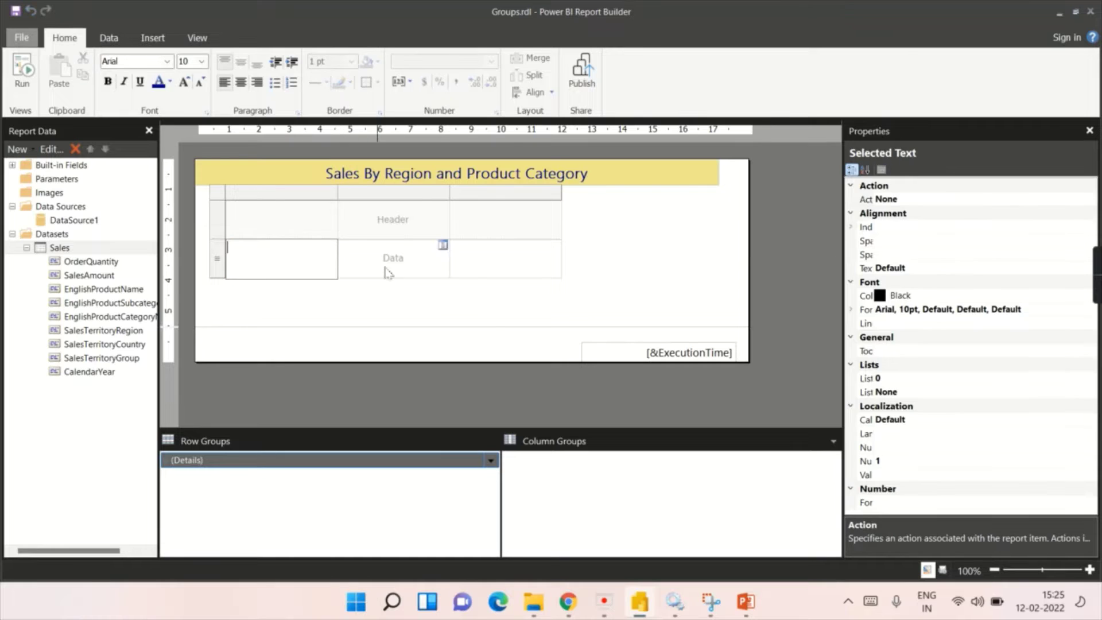
{"action": "key", "text": "Escape"}
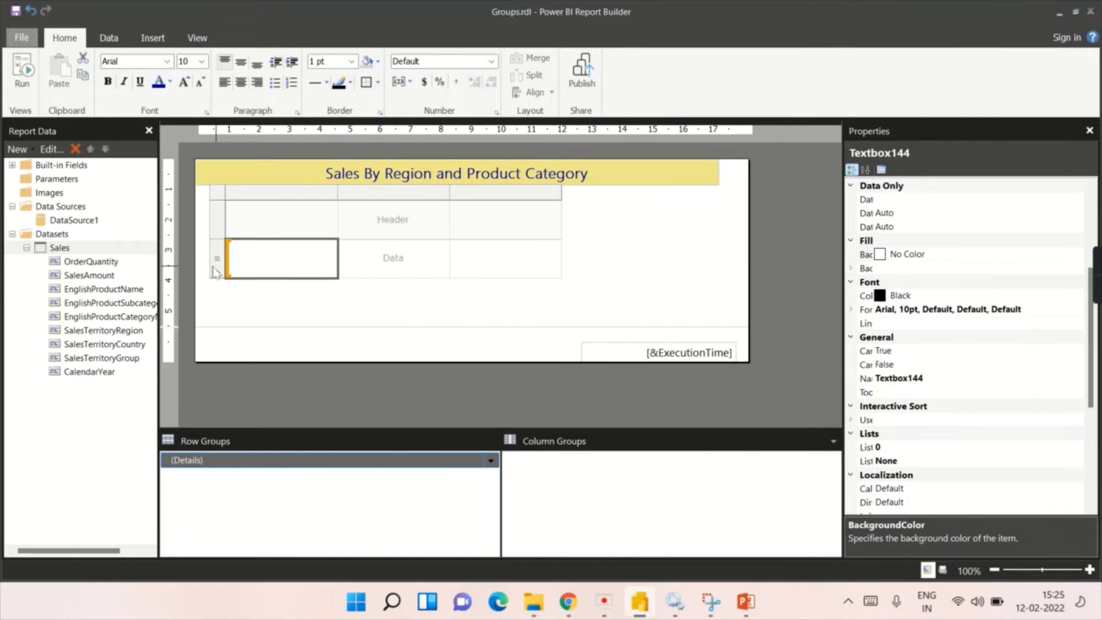
{"action": "left_click", "coordinate": [216, 272]}
{"action": "right_click", "coordinate": [223, 265]}
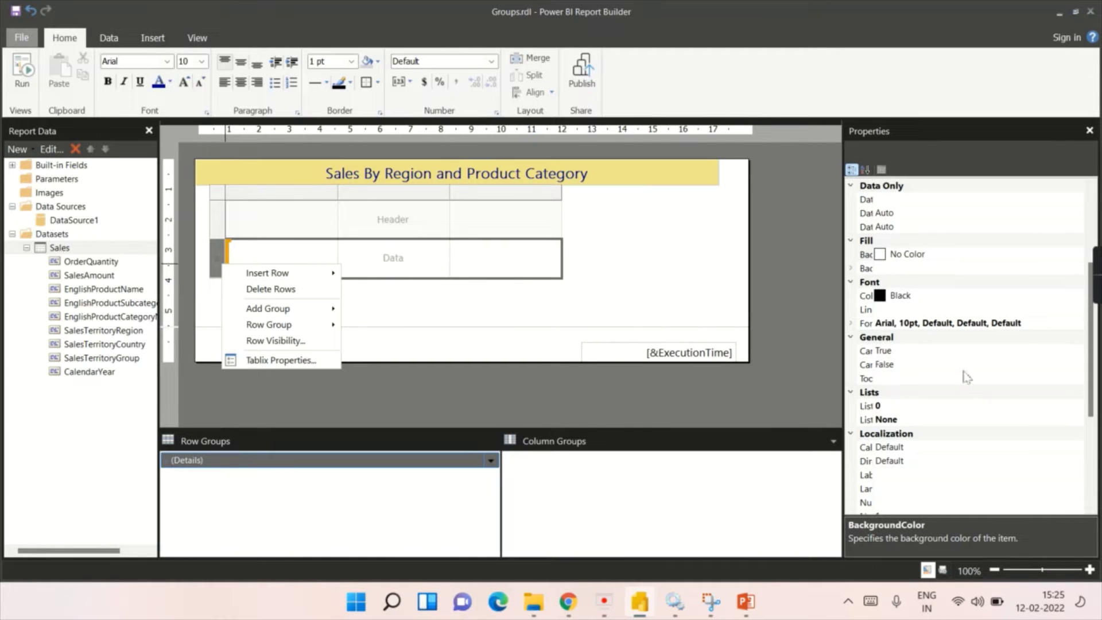
{"action": "scroll", "coordinate": [967, 377], "scroll_direction": "up", "scroll_amount": 4}
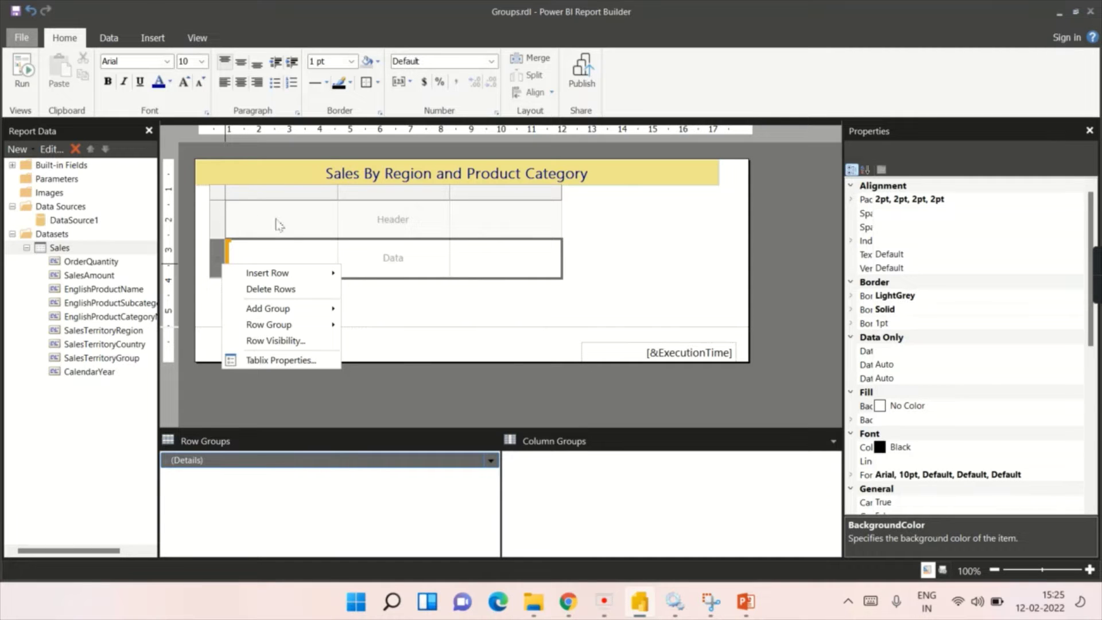
{"action": "scroll", "coordinate": [970, 376], "scroll_direction": "down", "scroll_amount": 6}
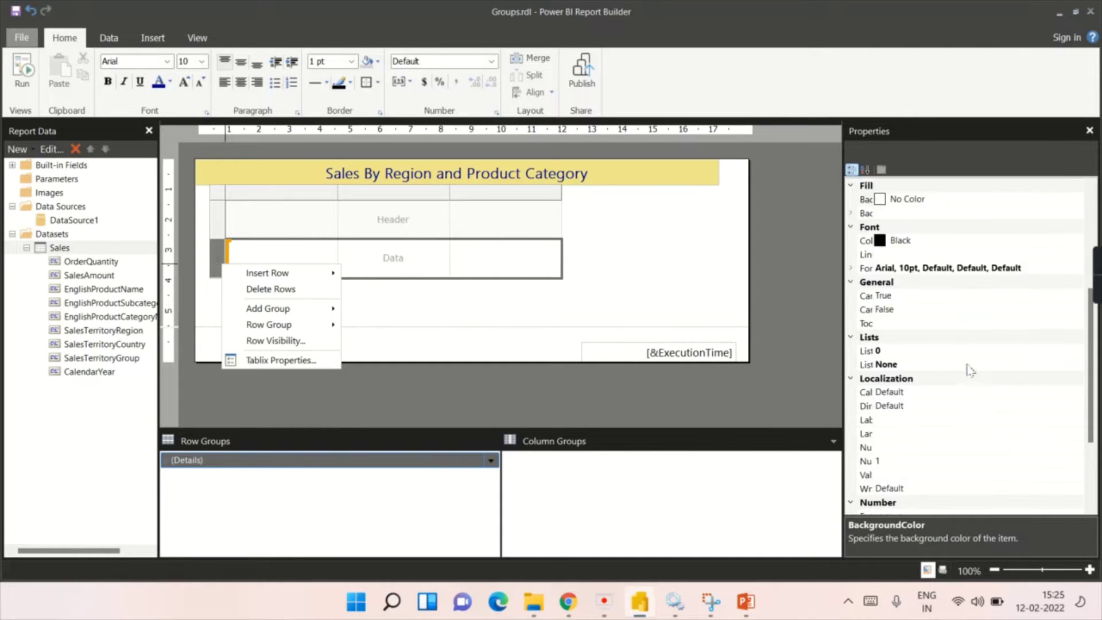
{"action": "left_click", "coordinate": [212, 209]}
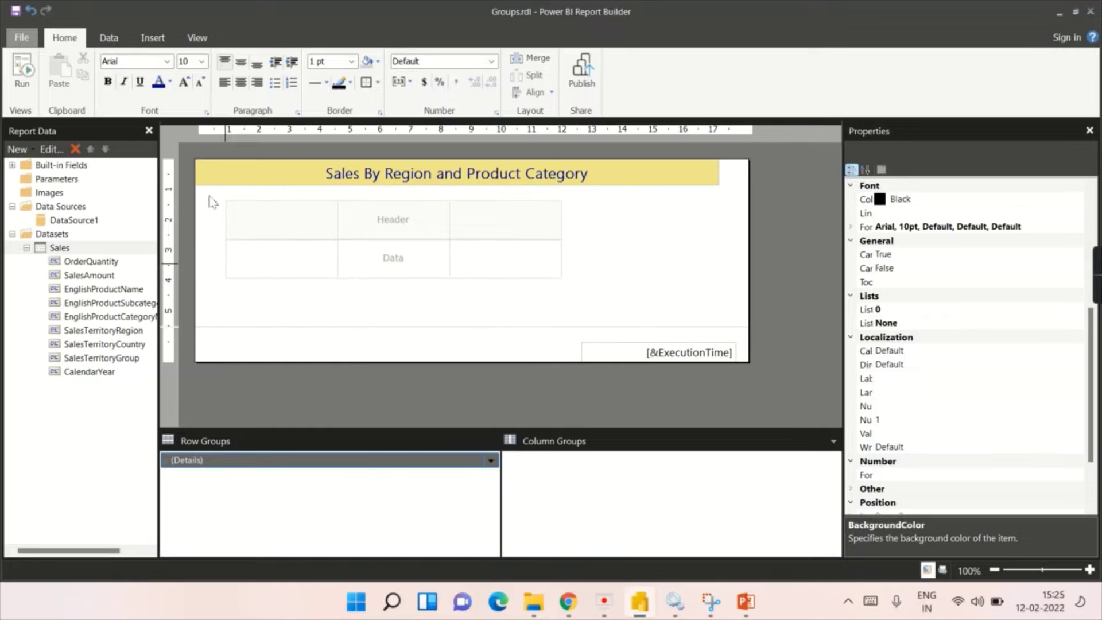
Select the whole empty table and set its dataset name property to Sales
{"action": "left_click", "coordinate": [232, 208]}
{"action": "left_click", "coordinate": [232, 205]}
{"action": "left_click", "coordinate": [233, 201]}
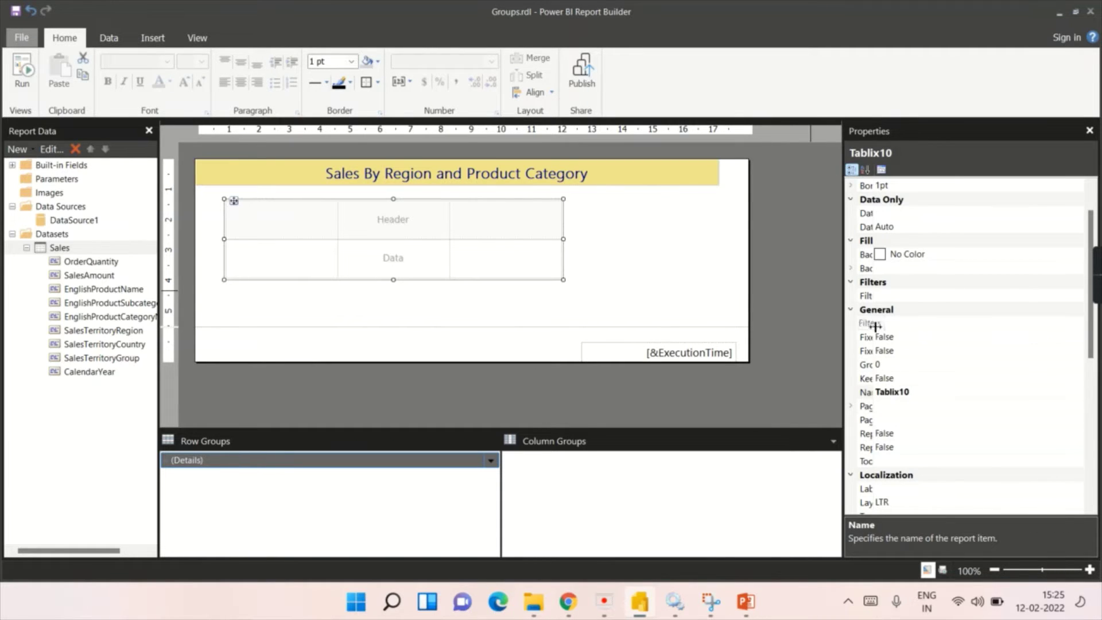
{"action": "left_click", "coordinate": [923, 325]}
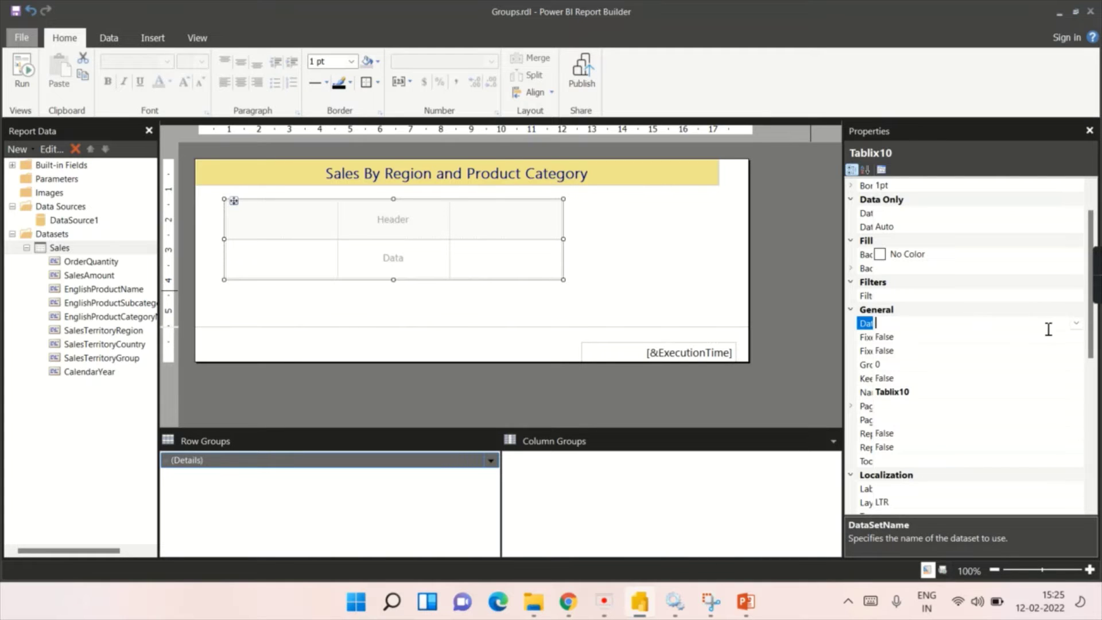
{"action": "left_click", "coordinate": [1076, 323]}
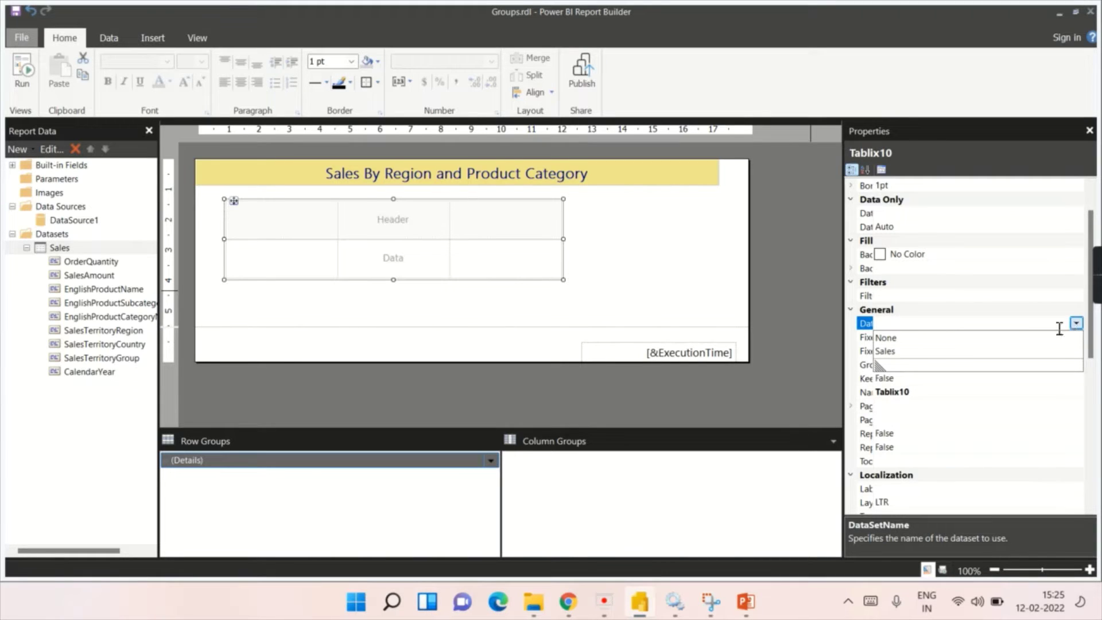
{"action": "left_click", "coordinate": [895, 352]}
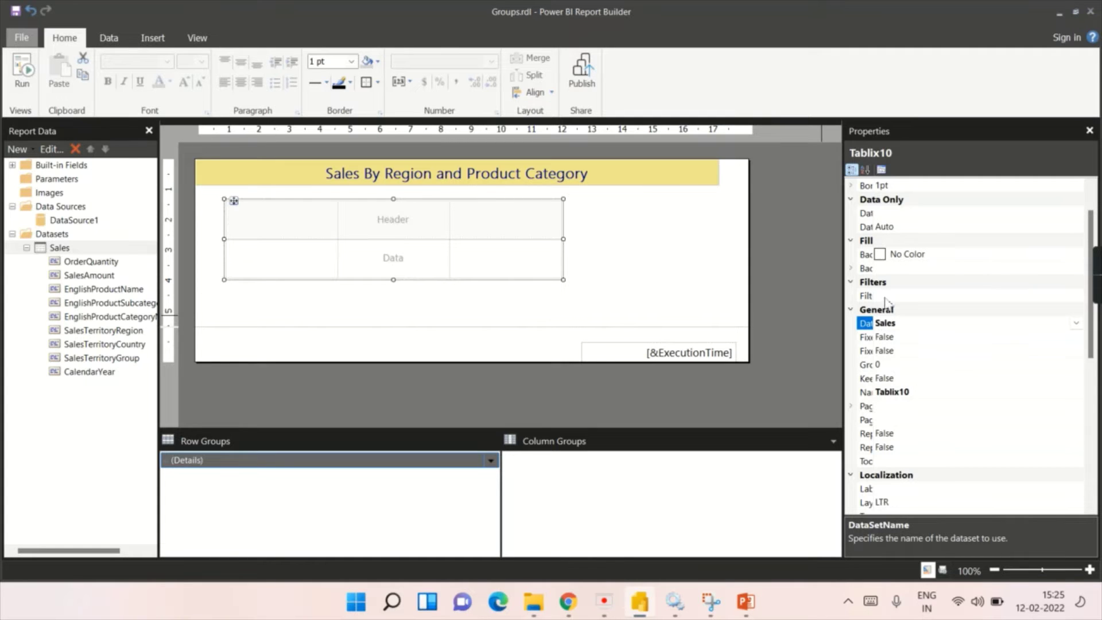
Delete the empty table's data row together with its Details group, leaving only the header row
{"action": "left_click_drag", "start_coordinate": [877, 319], "coordinate": [928, 319]}
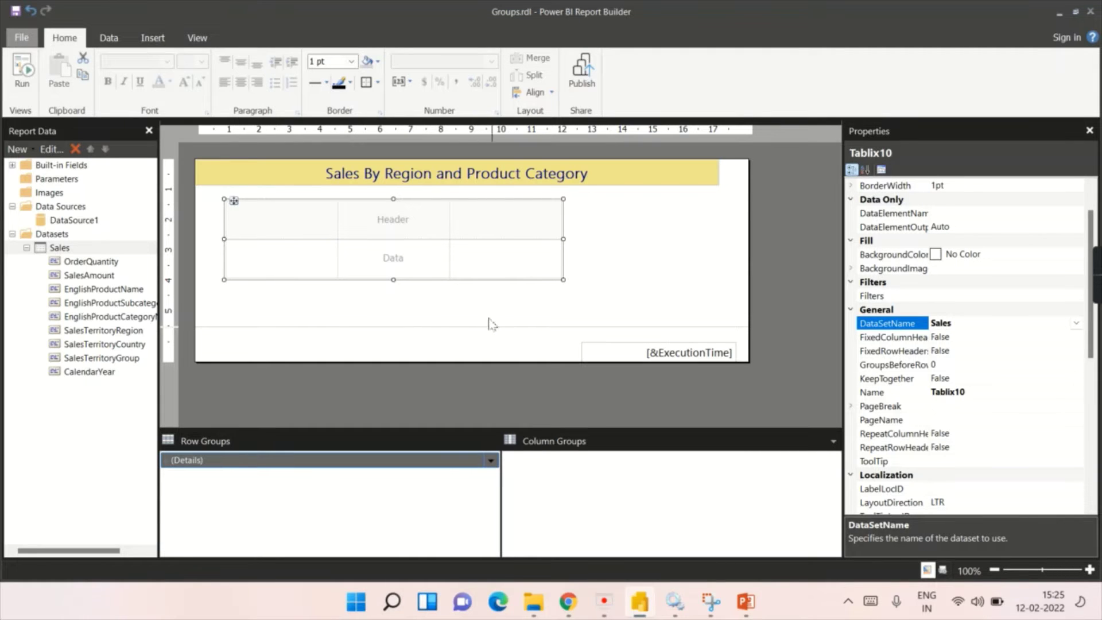
{"action": "left_click", "coordinate": [396, 313]}
{"action": "left_click", "coordinate": [264, 263]}
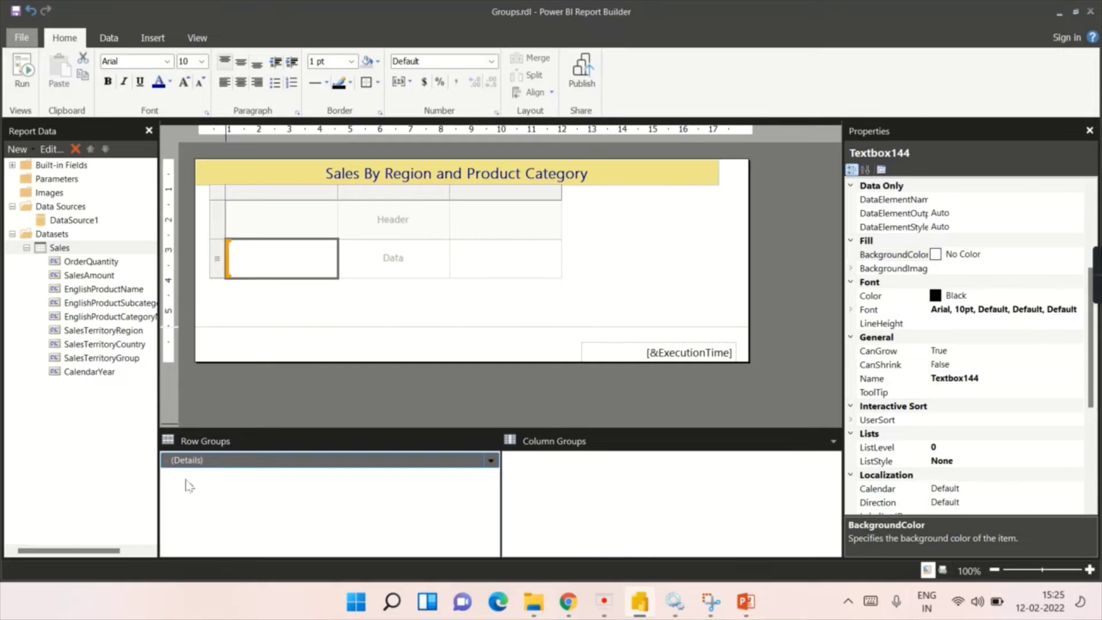
{"action": "left_click", "coordinate": [218, 274]}
{"action": "right_click", "coordinate": [218, 273]}
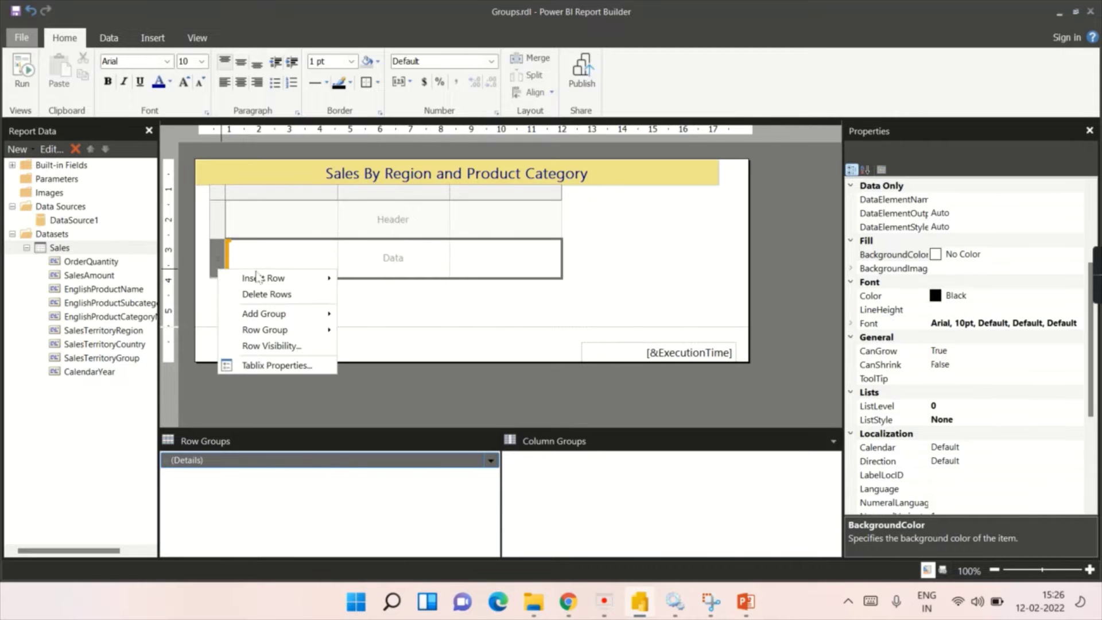
{"action": "left_click", "coordinate": [277, 297]}
{"action": "left_click", "coordinate": [548, 356]}
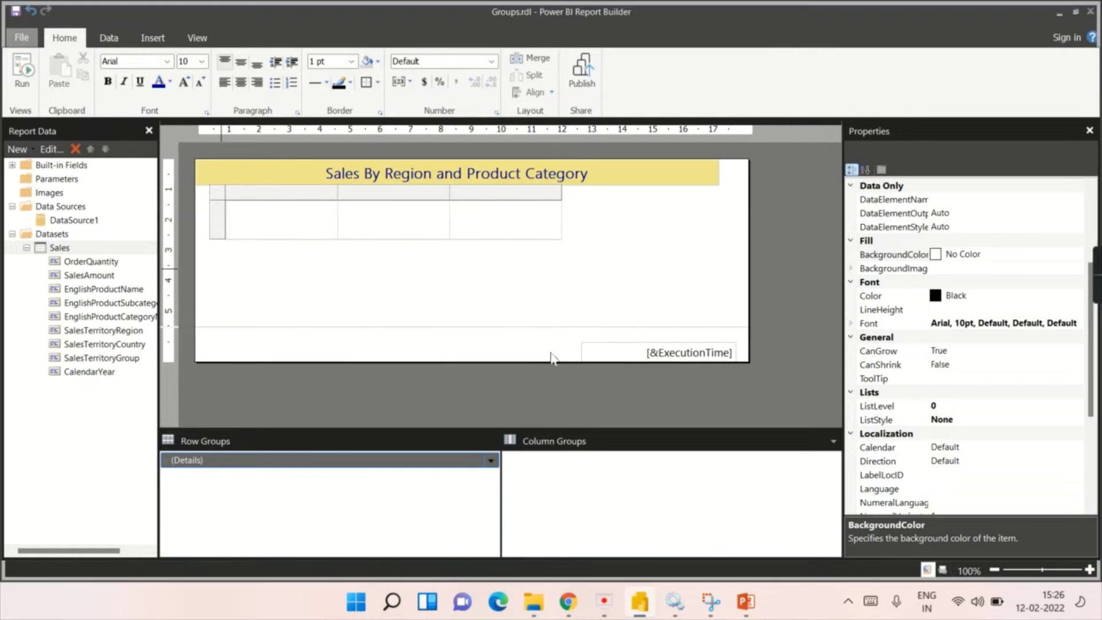
Add a parent row group to the table's first cell, grouped by SalesTerritoryGroup without a group header or footer
{"action": "left_click", "coordinate": [329, 206]}
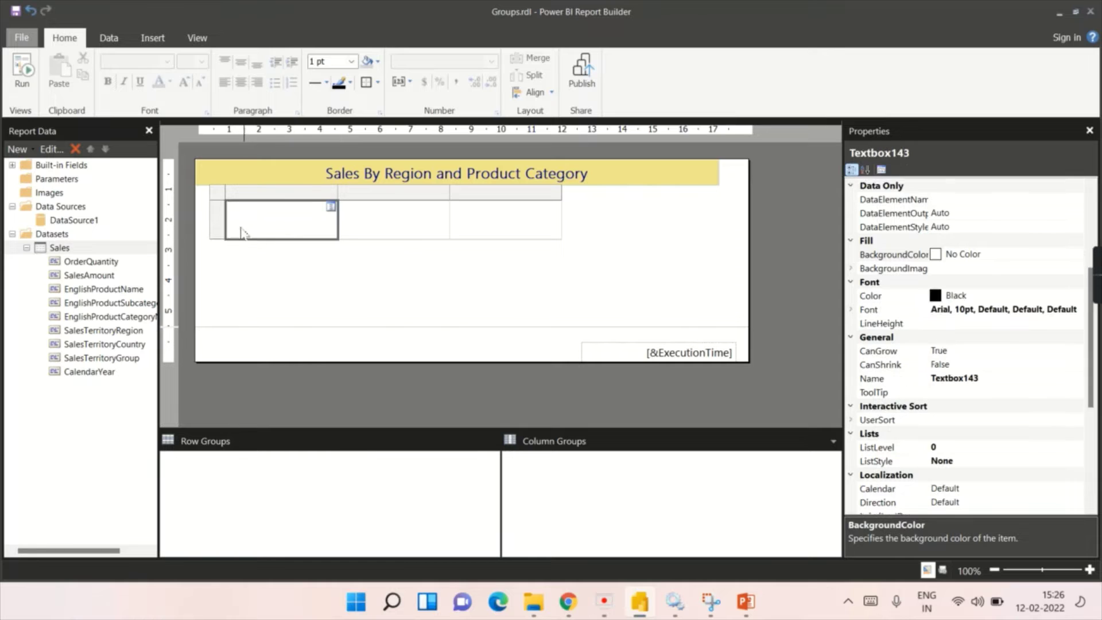
{"action": "left_click", "coordinate": [332, 206]}
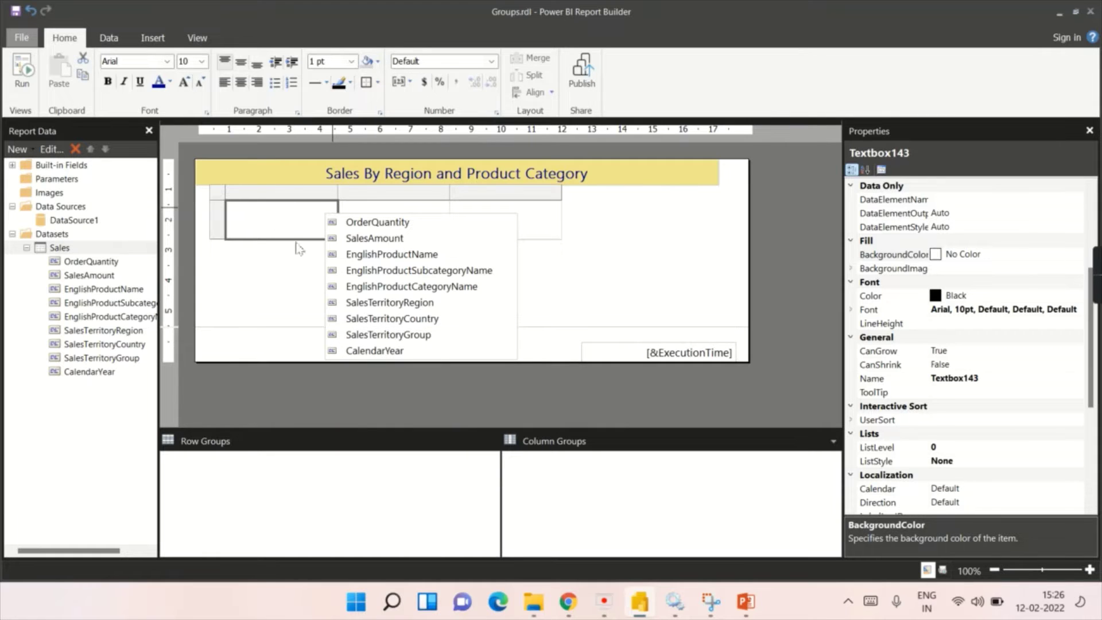
{"action": "right_click", "coordinate": [306, 214]}
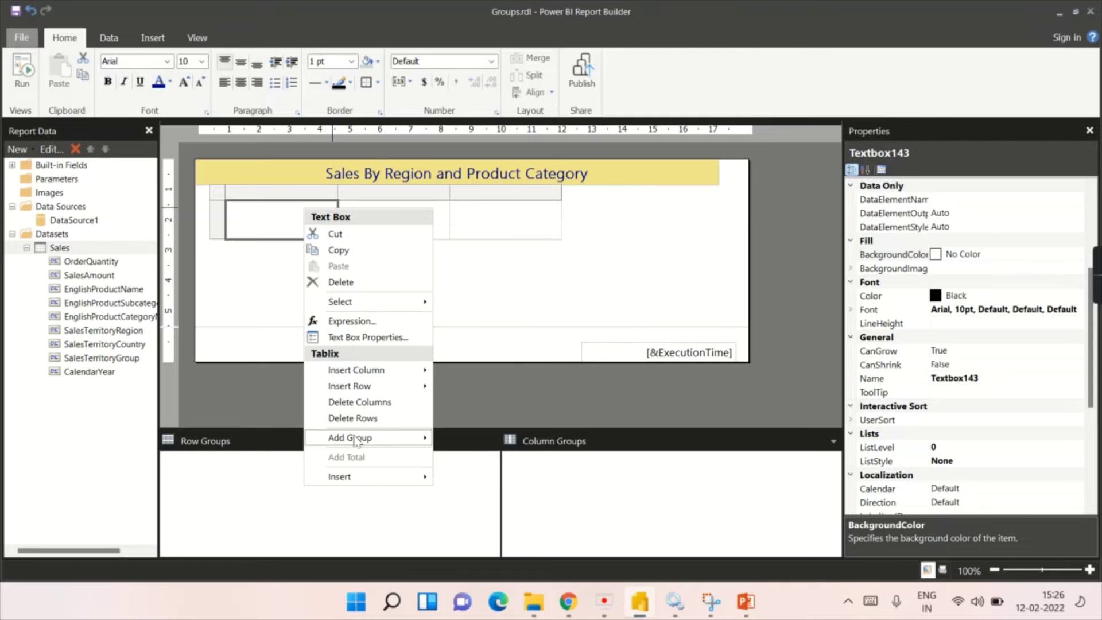
{"action": "mouse_move", "coordinate": [355, 440]}
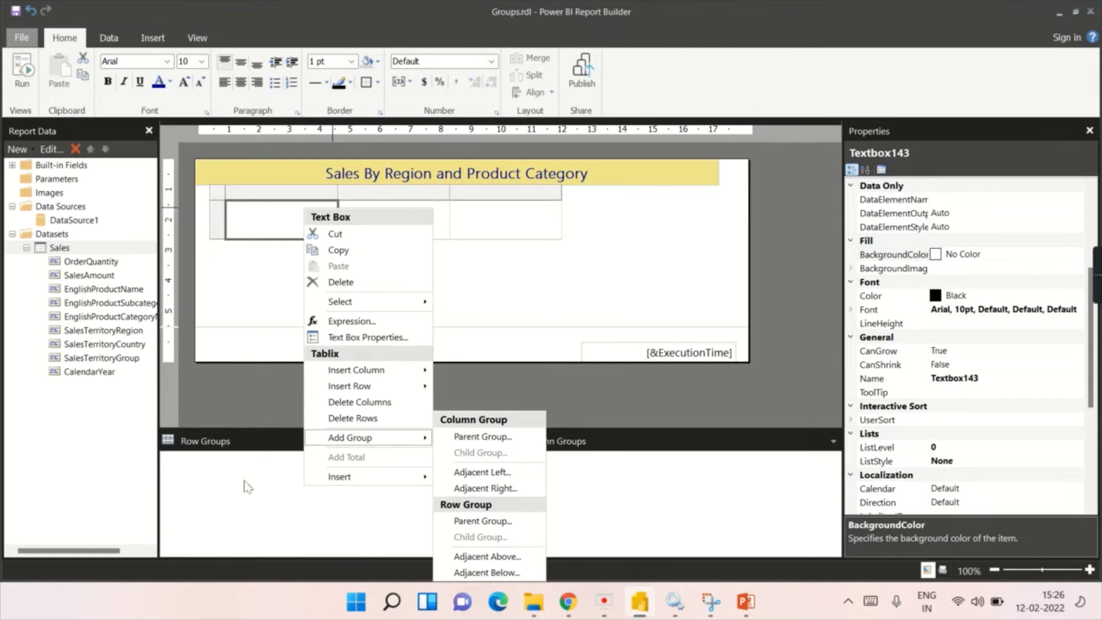
{"action": "left_click", "coordinate": [481, 521]}
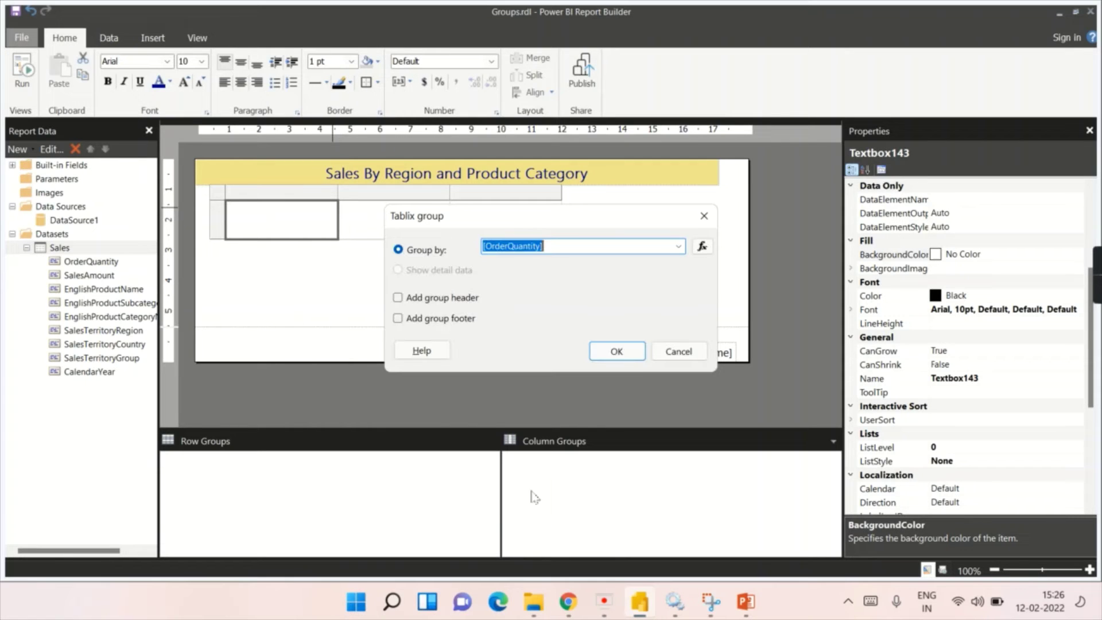
{"action": "left_click", "coordinate": [679, 247]}
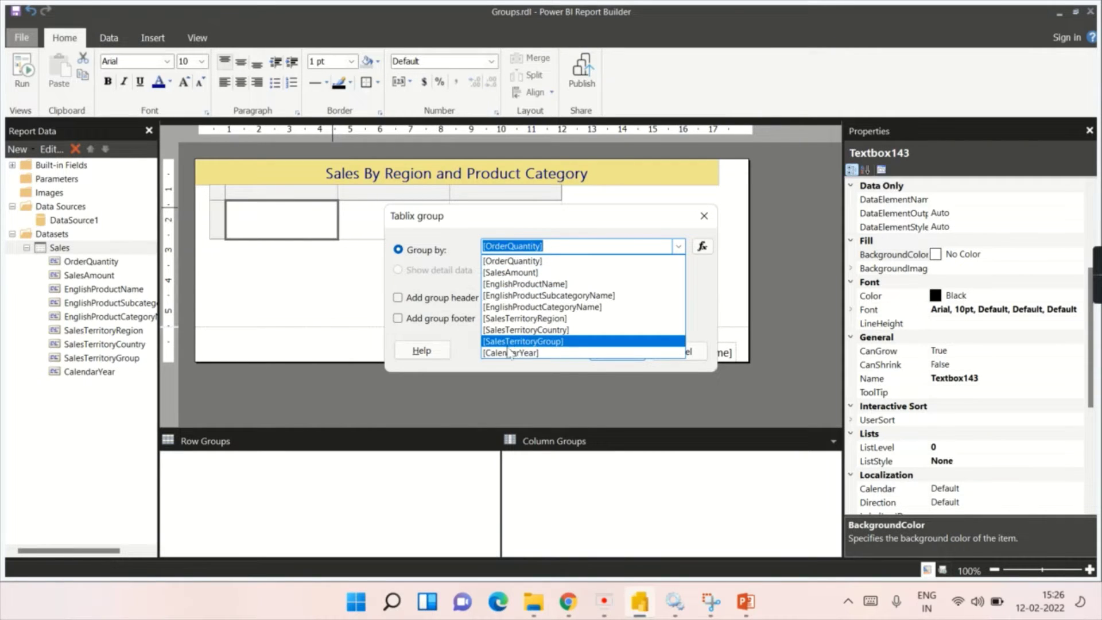
{"action": "left_click", "coordinate": [543, 343]}
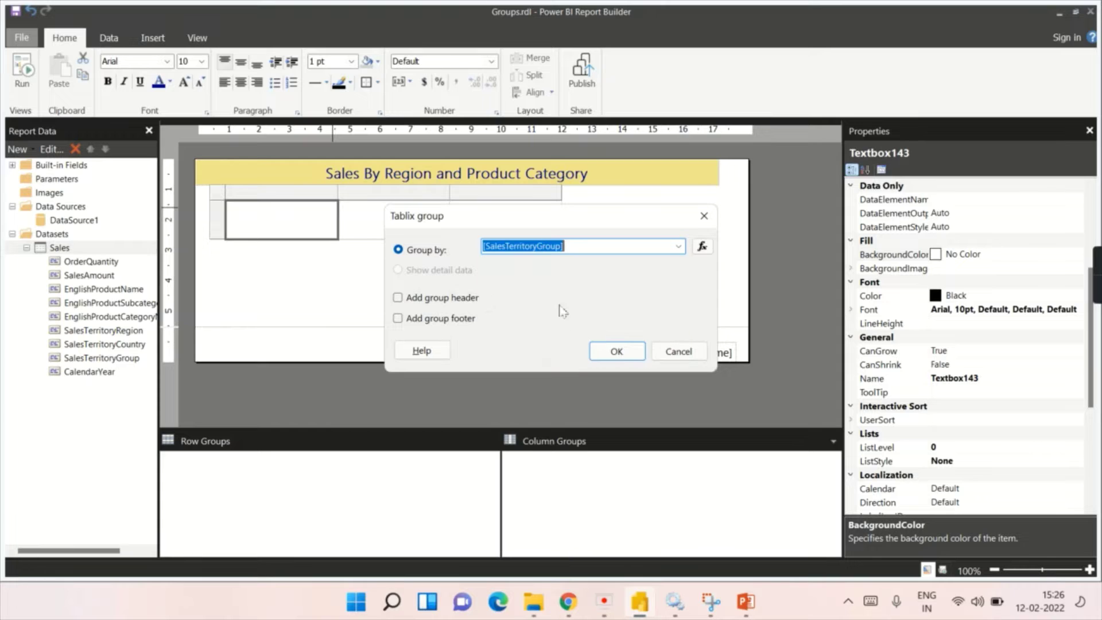
{"action": "left_click", "coordinate": [611, 353]}
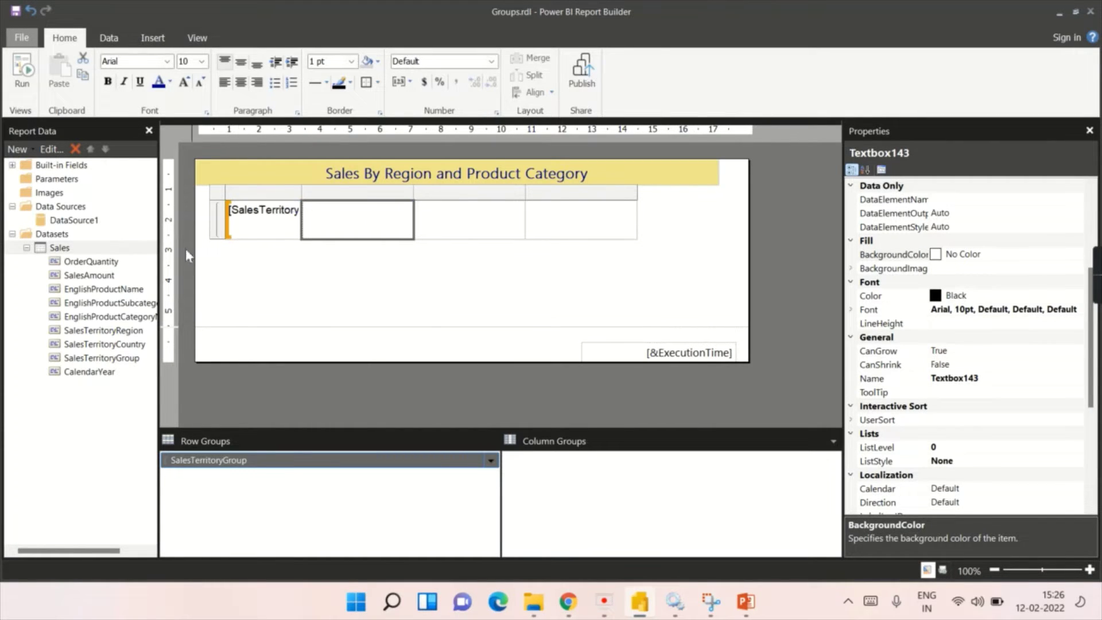
Add a child row group under SalesTerritoryGroup, grouped by SalesTerritoryCountry
{"action": "right_click", "coordinate": [401, 215]}
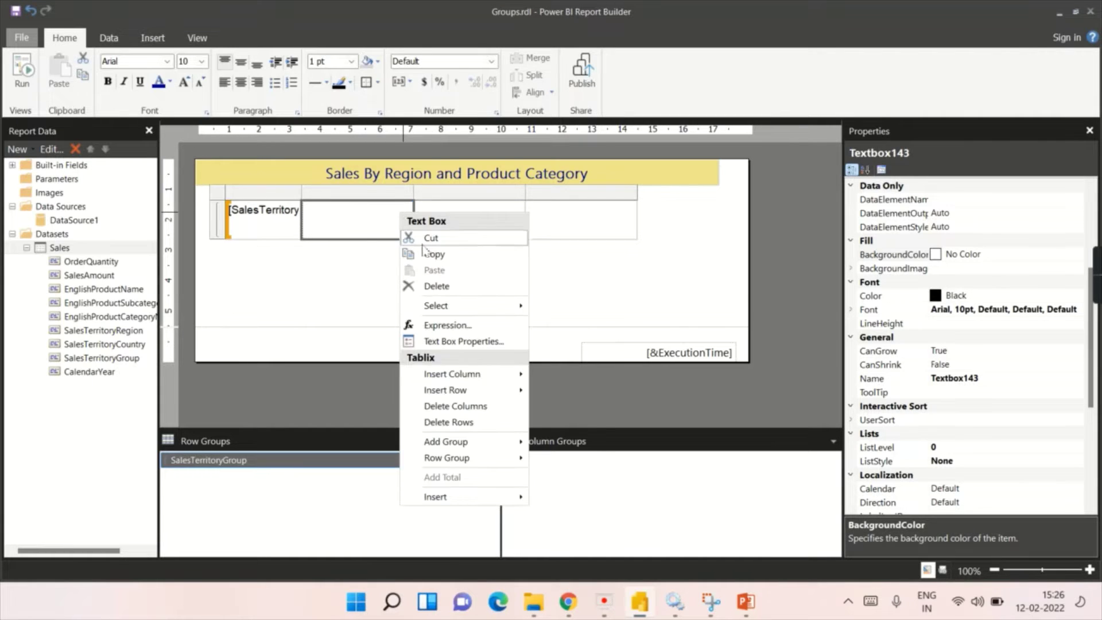
{"action": "mouse_move", "coordinate": [455, 460]}
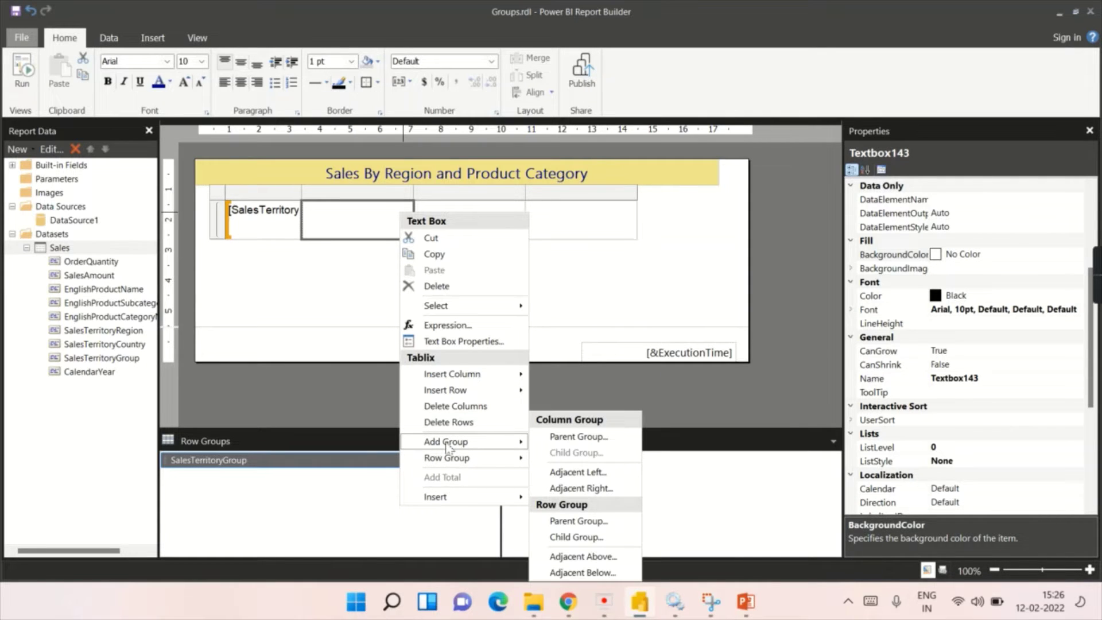
{"action": "left_click", "coordinate": [568, 538]}
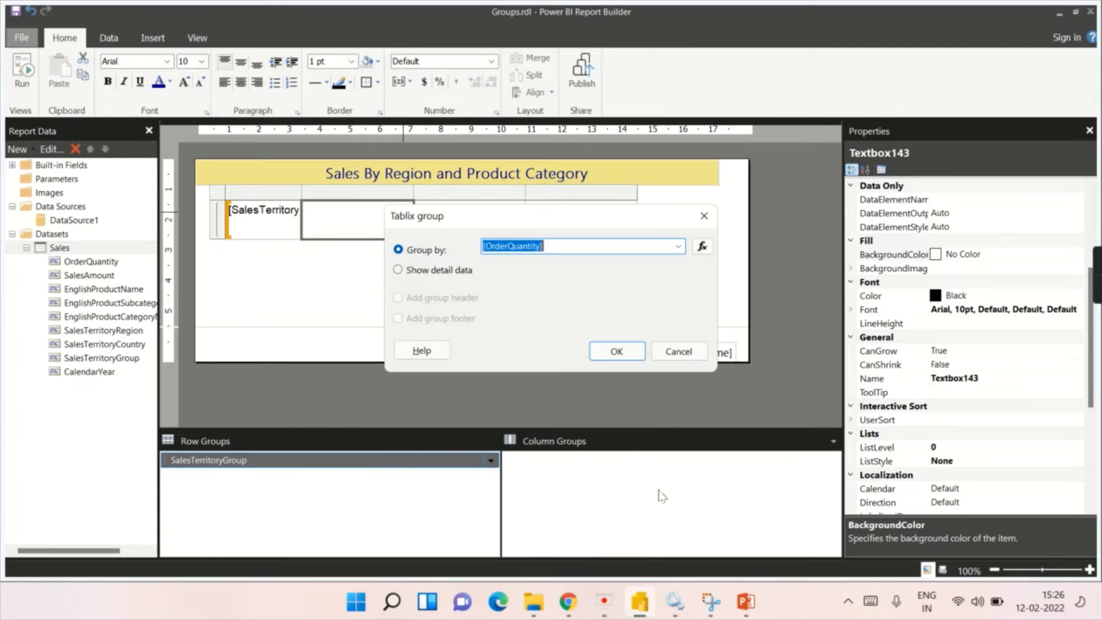
{"action": "left_click", "coordinate": [679, 246]}
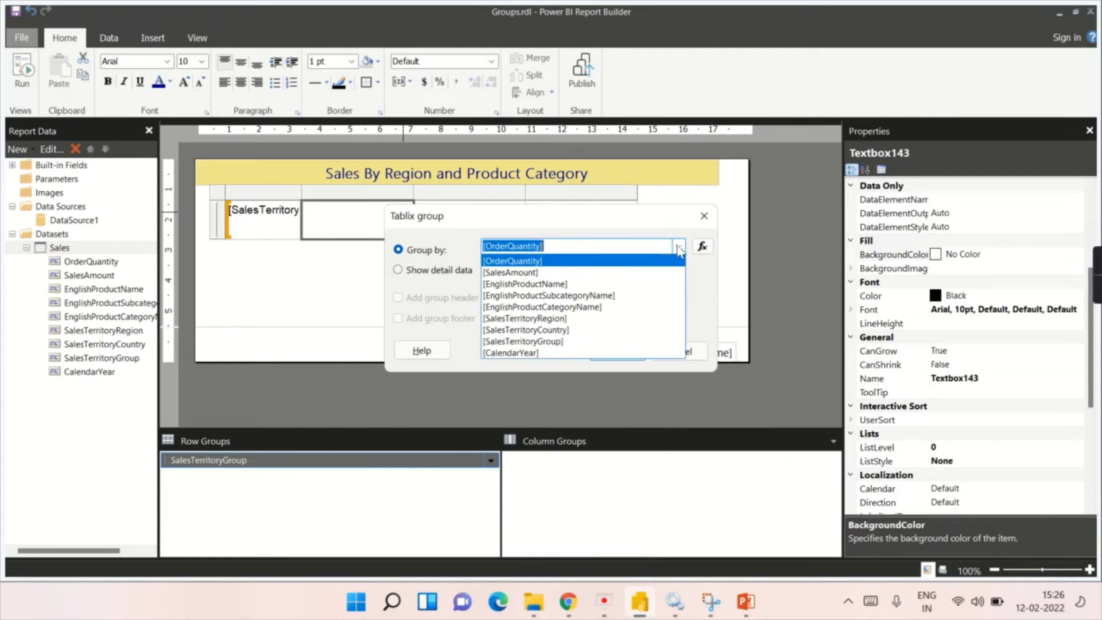
{"action": "left_click", "coordinate": [569, 329]}
{"action": "left_click", "coordinate": [618, 352]}
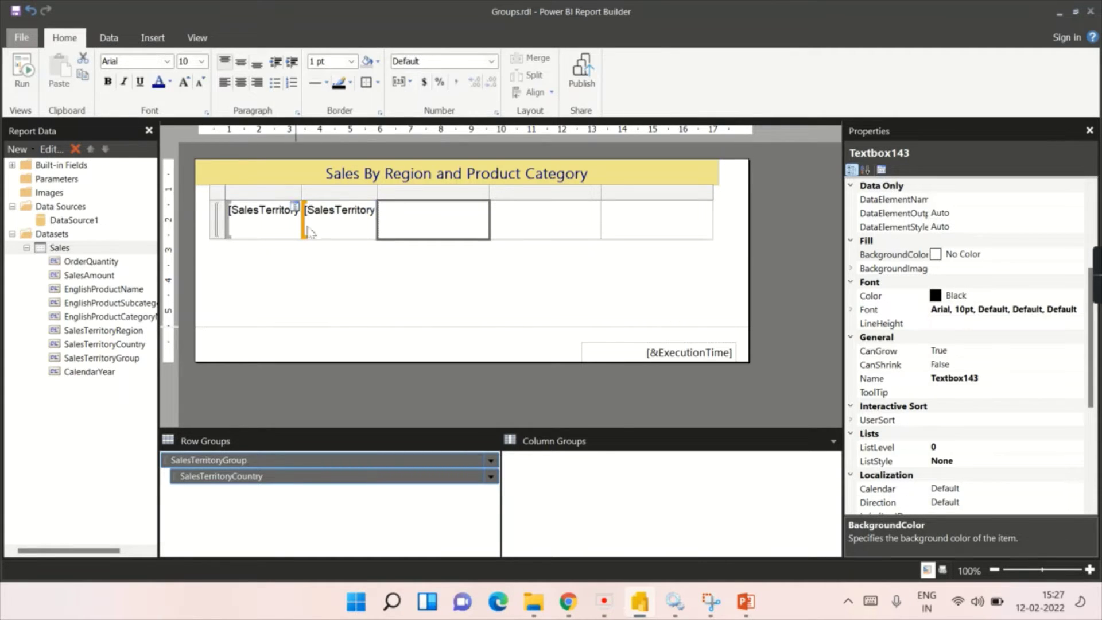
Add a total row after the SalesTerritoryCountry row group
{"action": "right_click", "coordinate": [365, 229]}
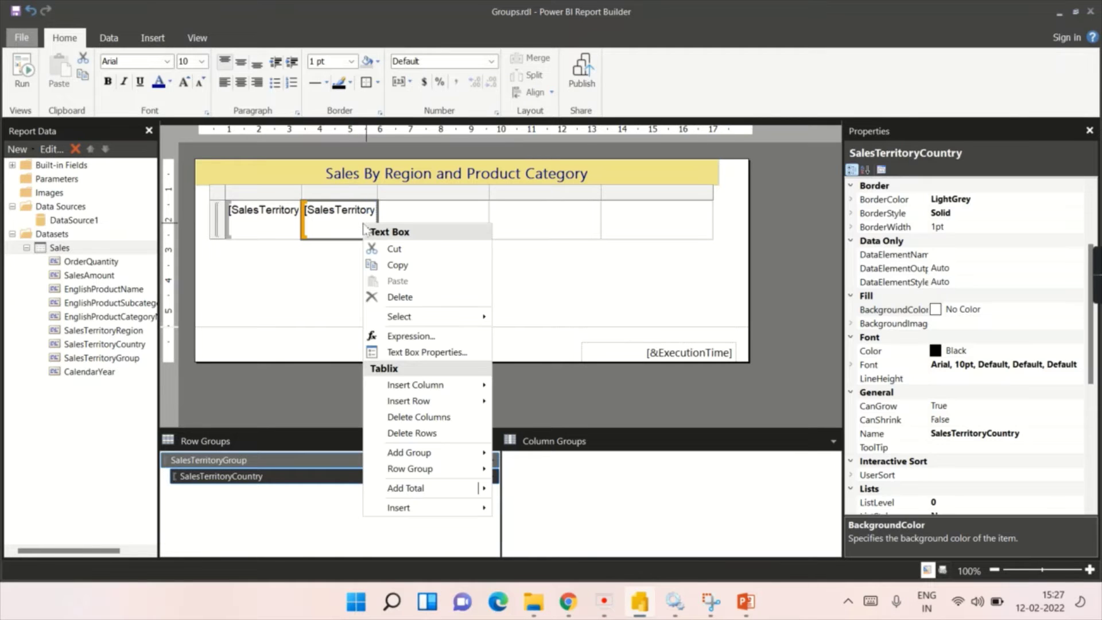
{"action": "left_click", "coordinate": [228, 481]}
{"action": "right_click", "coordinate": [239, 483]}
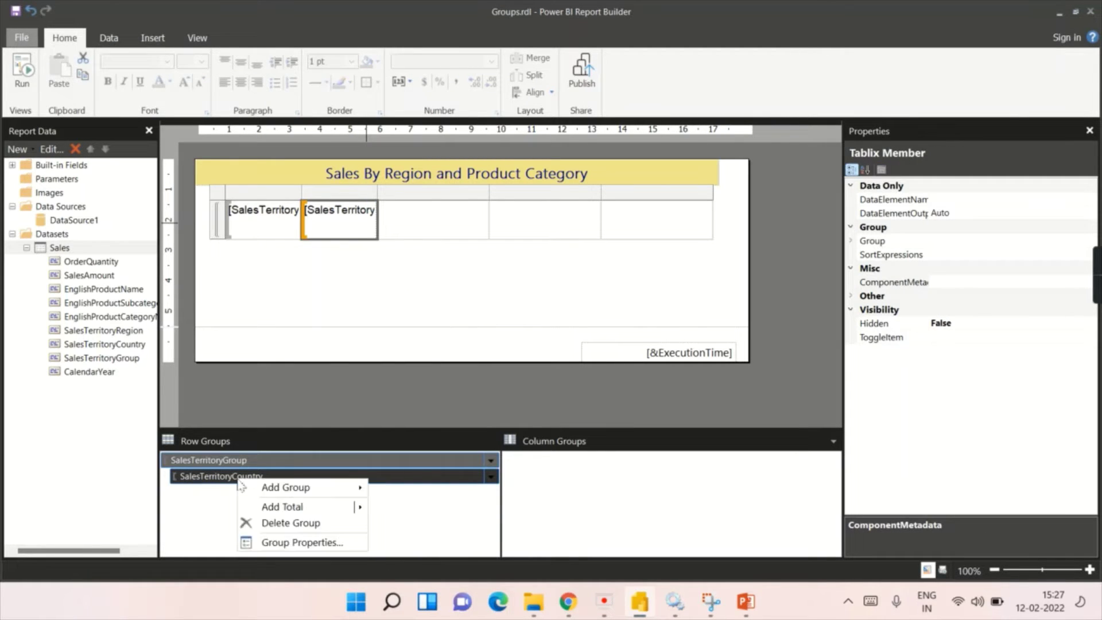
{"action": "mouse_move", "coordinate": [321, 510]}
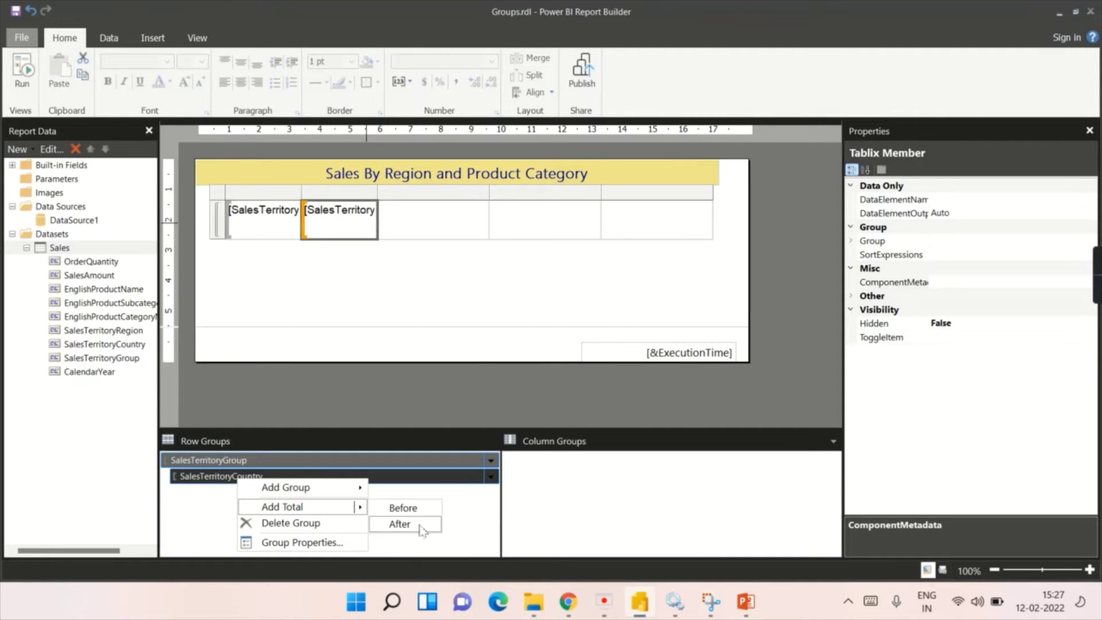
{"action": "left_click", "coordinate": [402, 524]}
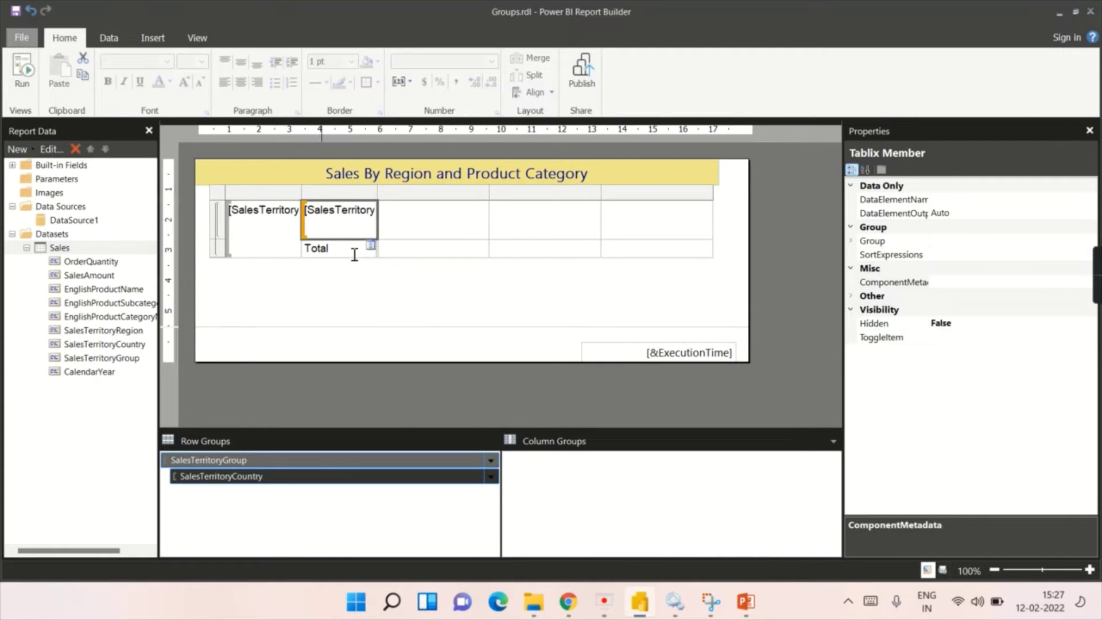
Run the report to check the territory and country rows with their totals, and return to the design view
{"action": "left_click", "coordinate": [211, 460]}
{"action": "left_click", "coordinate": [23, 75]}
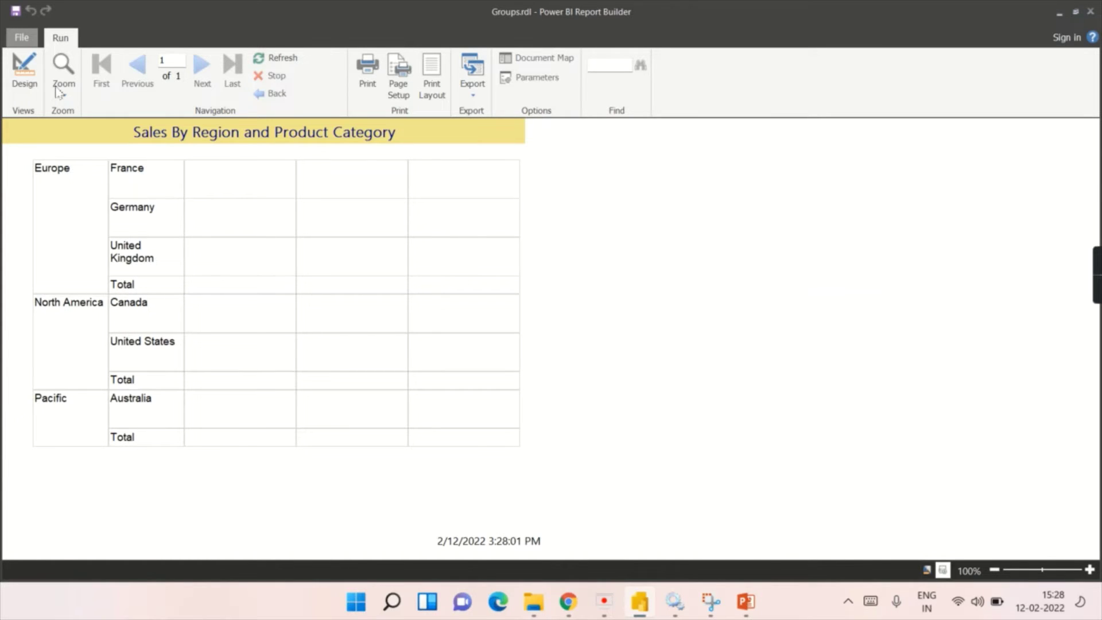
{"action": "left_click", "coordinate": [24, 67]}
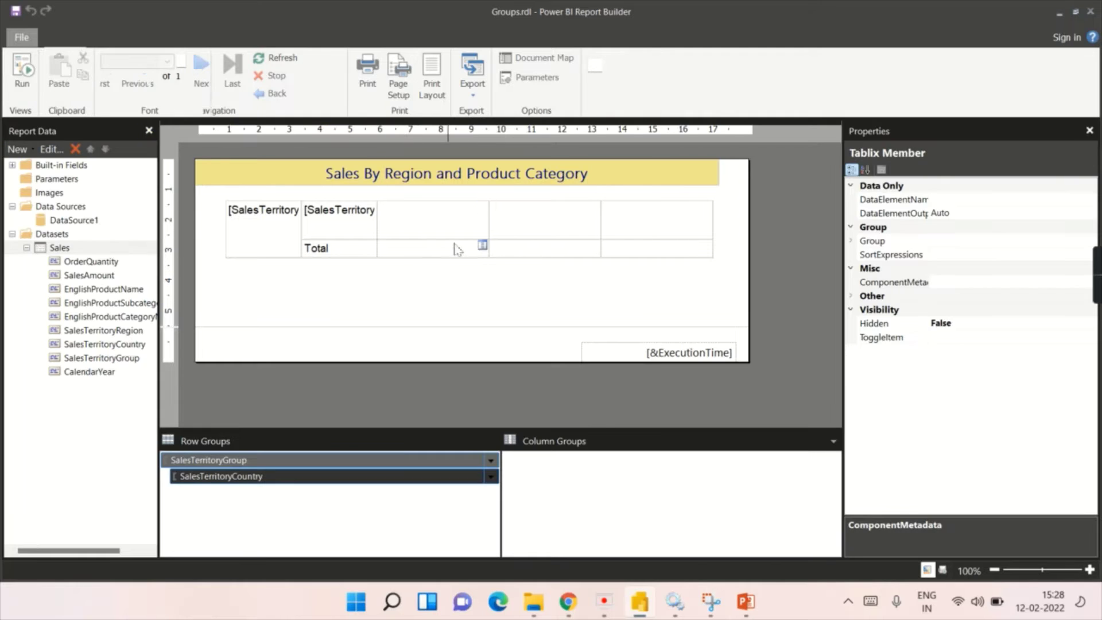
{"action": "left_click", "coordinate": [561, 214]}
{"action": "left_click", "coordinate": [562, 191]}
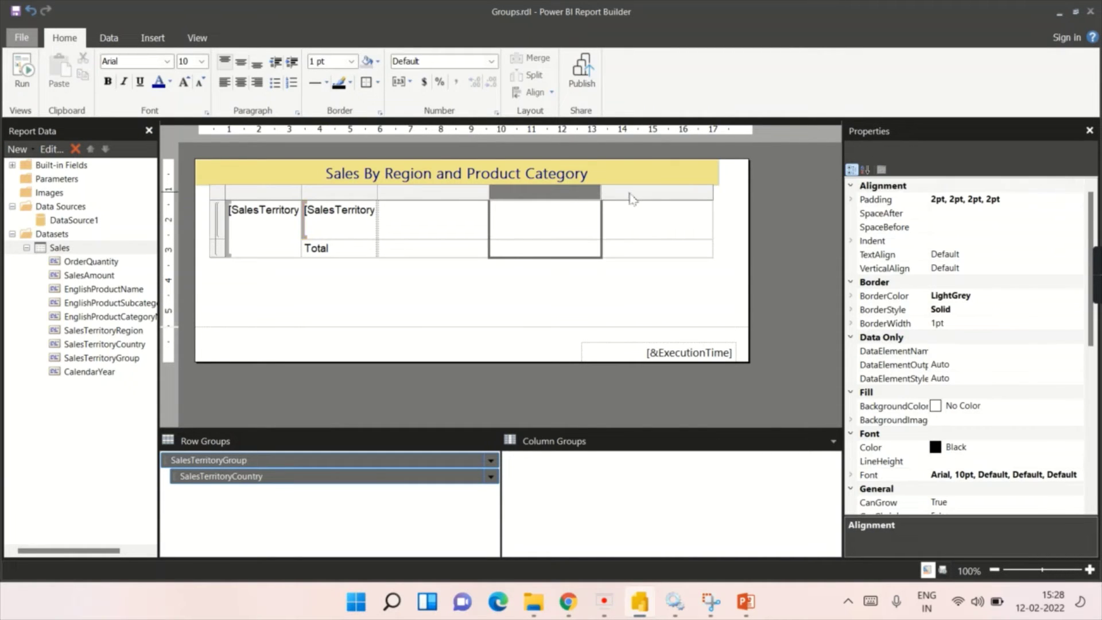
{"action": "left_click", "coordinate": [660, 194]}
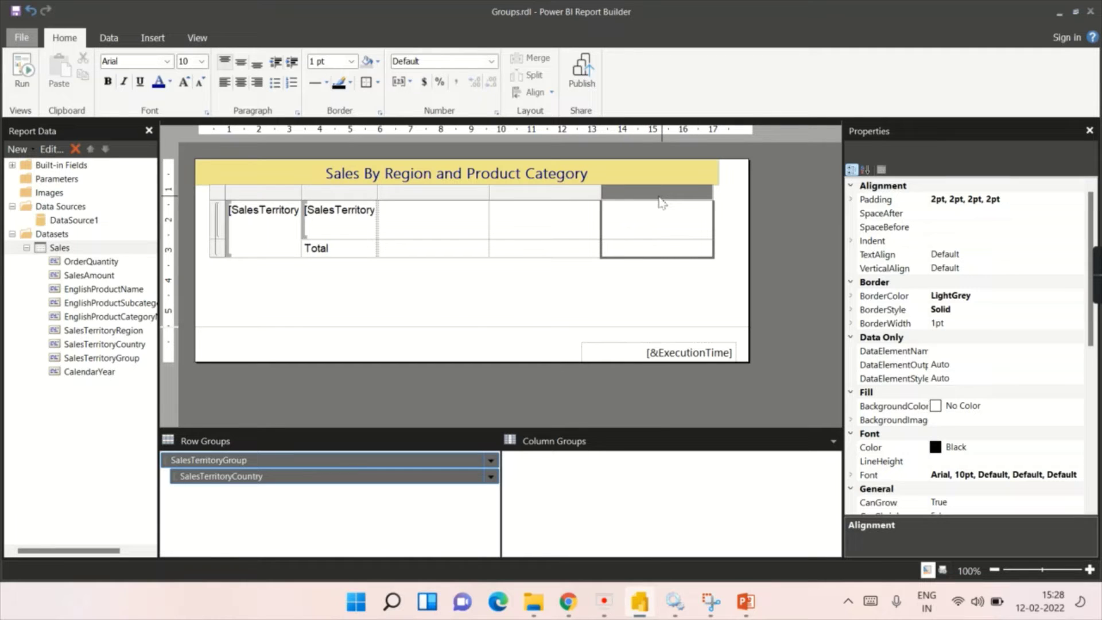
{"action": "left_click", "coordinate": [532, 196]}
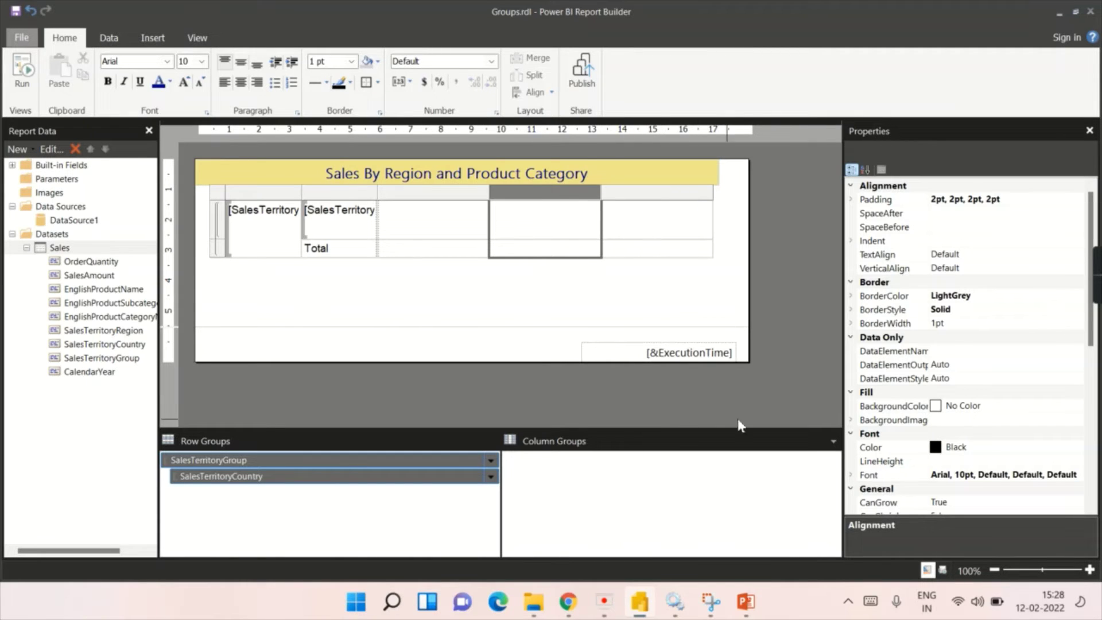
{"action": "left_click", "coordinate": [634, 193]}
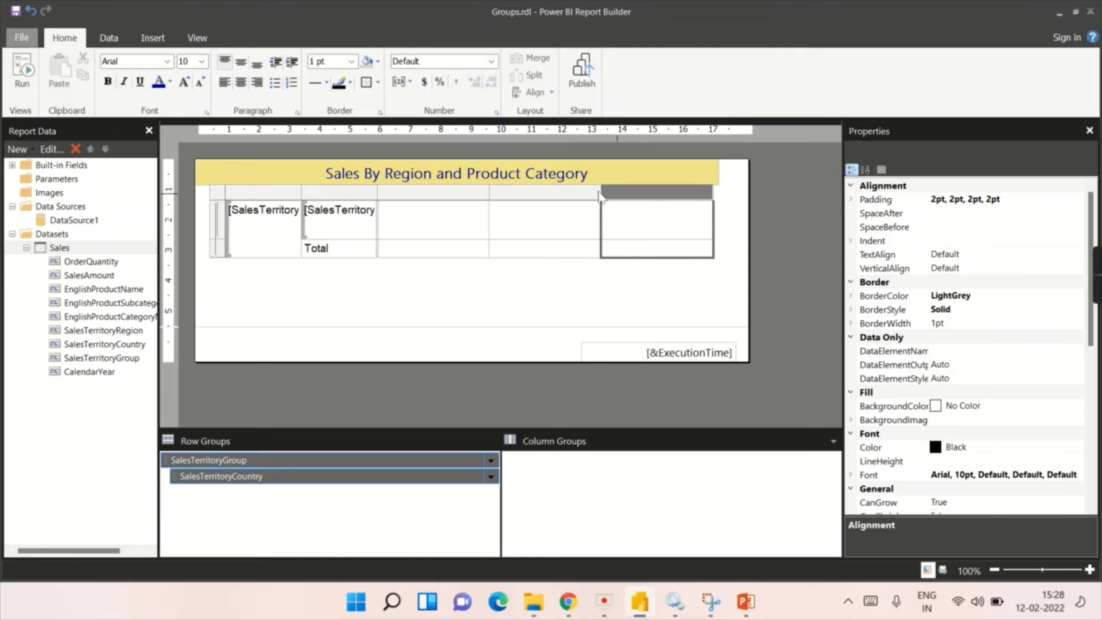
{"action": "left_click_drag", "start_coordinate": [601, 194], "coordinate": [578, 194]}
{"action": "right_click", "coordinate": [643, 196]}
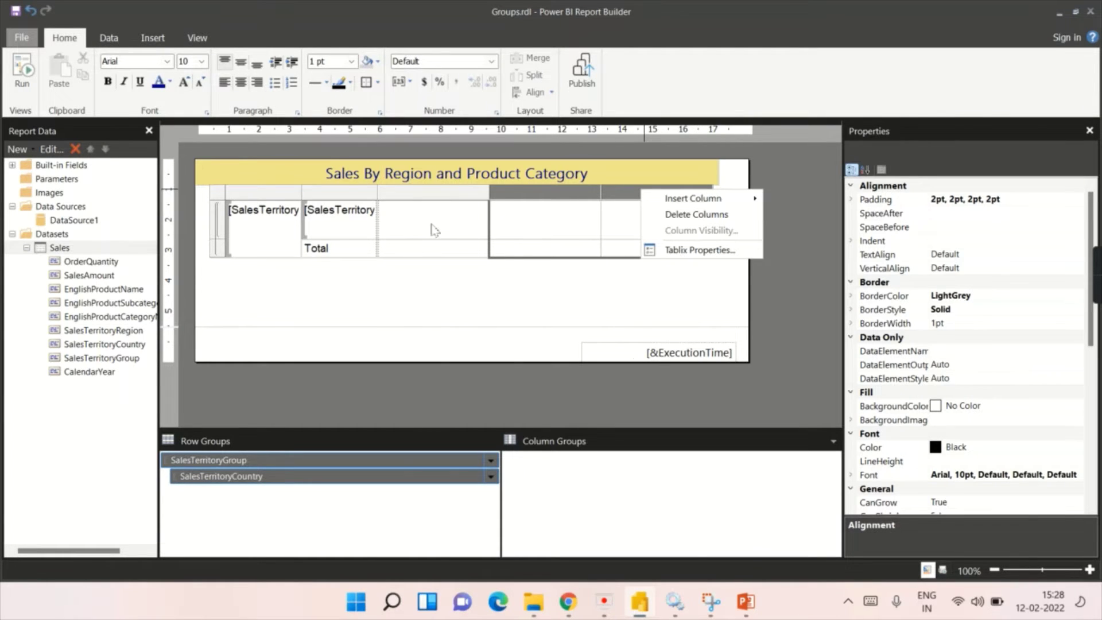
{"action": "left_click", "coordinate": [406, 206]}
{"action": "left_click", "coordinate": [483, 211]}
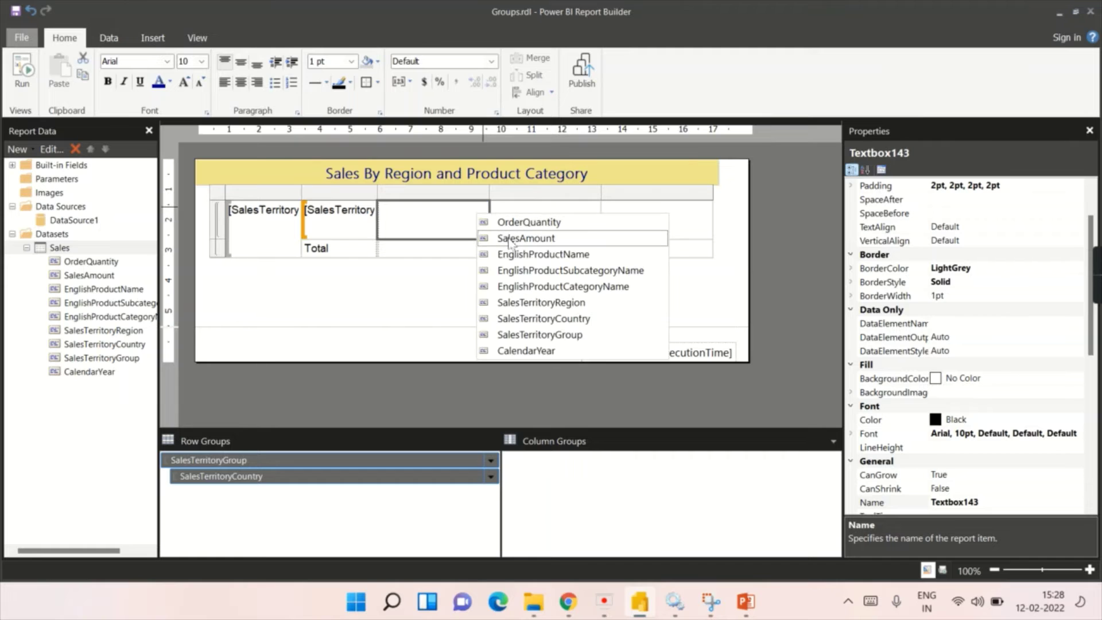
{"action": "left_click", "coordinate": [407, 304]}
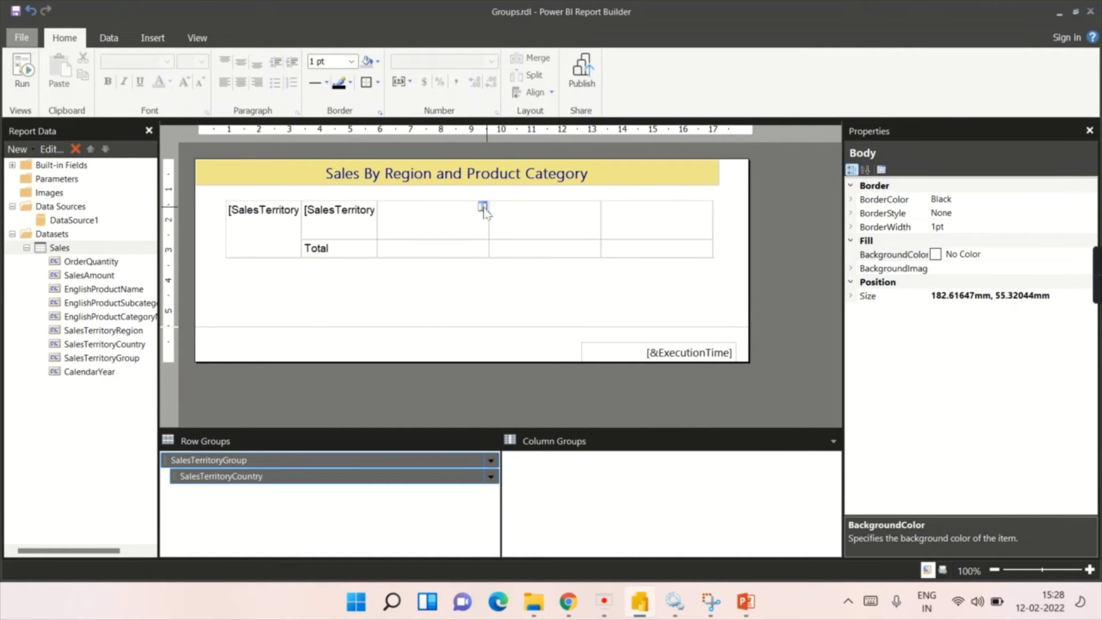
Add a parent column group to the table's third column, grouped by EnglishProductCategoryName without a group header or footer
{"action": "right_click", "coordinate": [456, 215]}
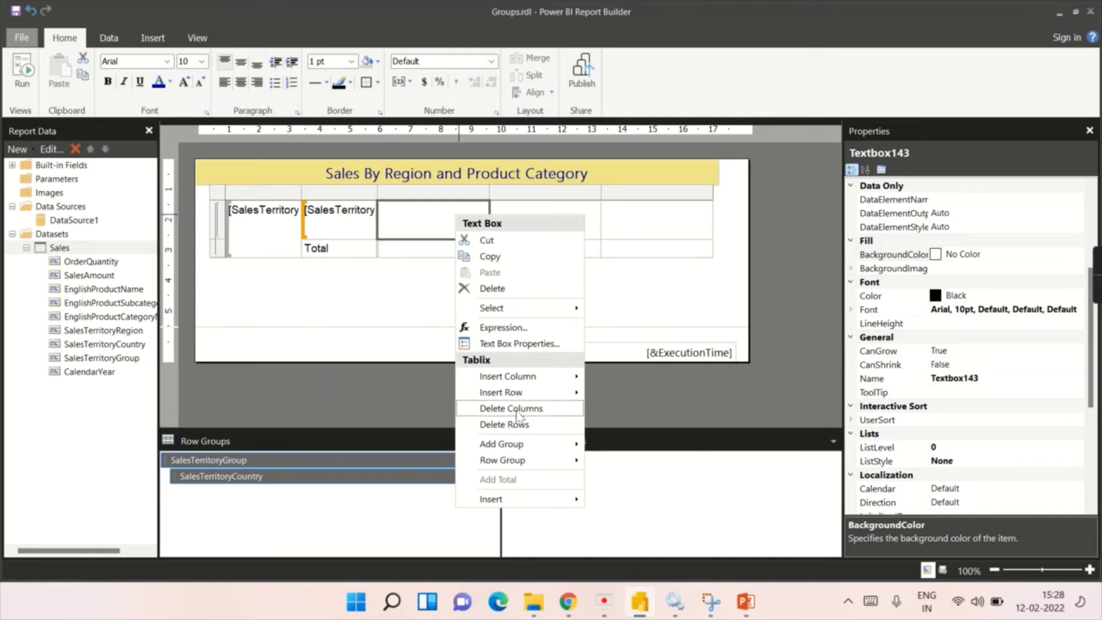
{"action": "mouse_move", "coordinate": [517, 450]}
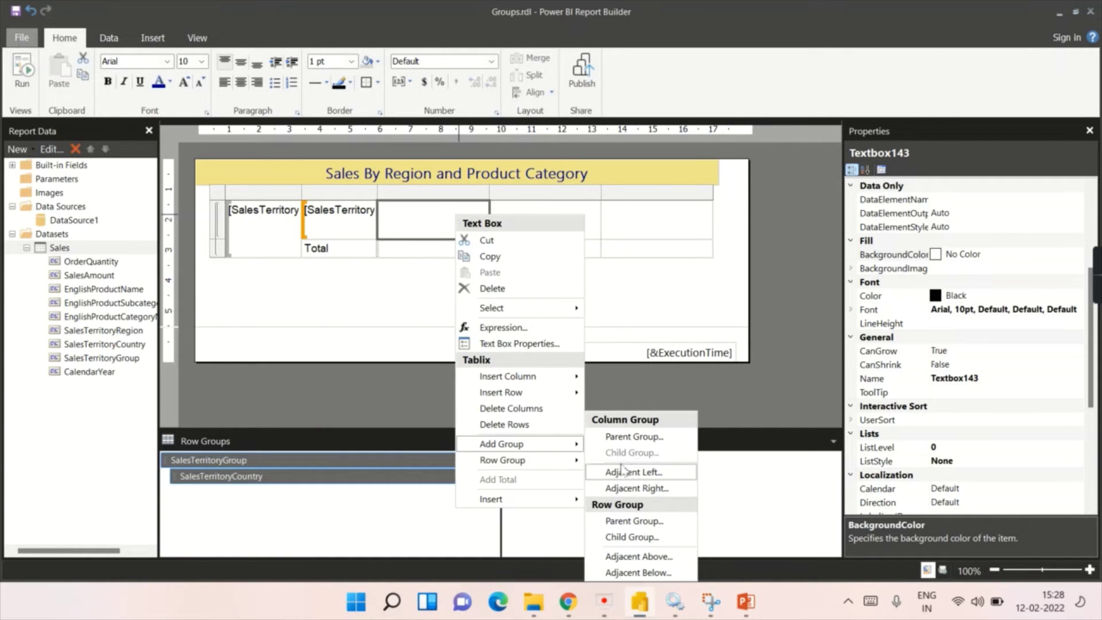
{"action": "left_click", "coordinate": [647, 440]}
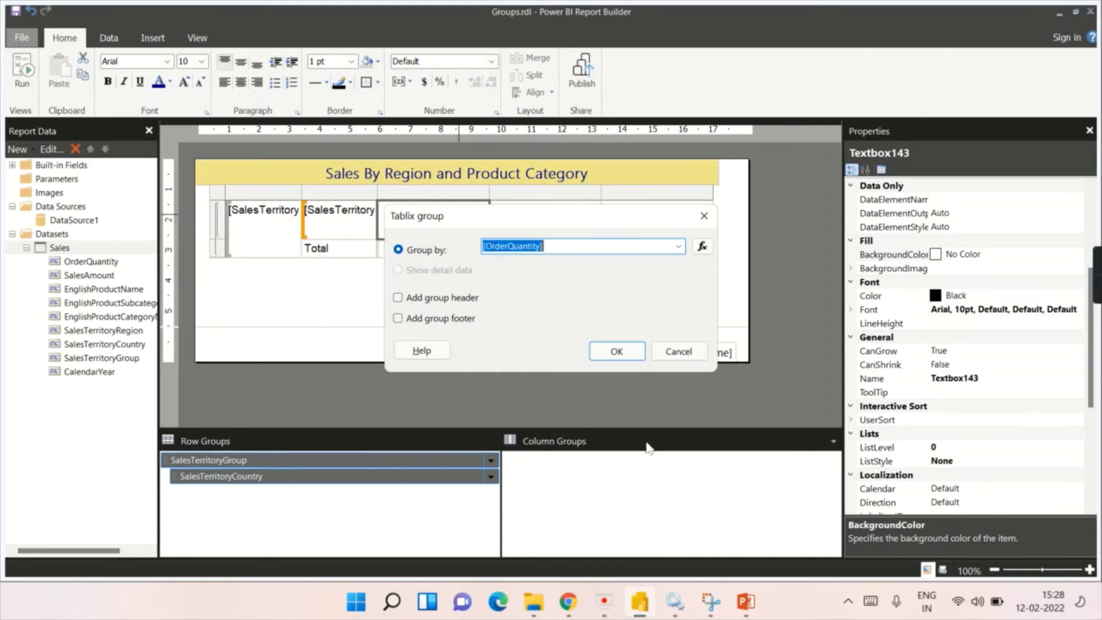
{"action": "left_click", "coordinate": [679, 247]}
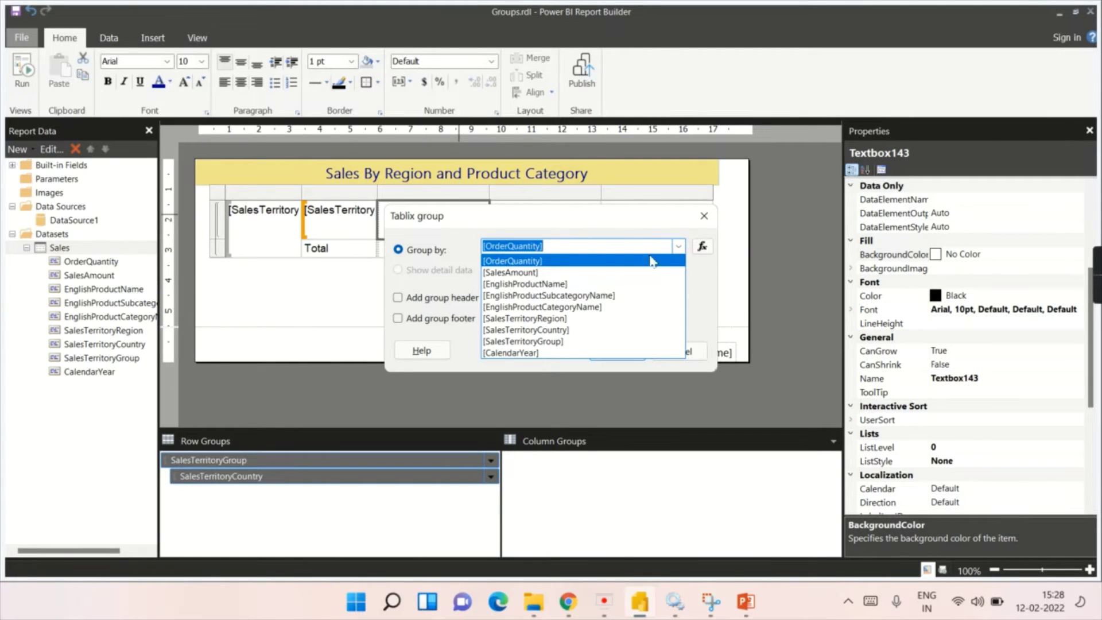
{"action": "left_click", "coordinate": [565, 307]}
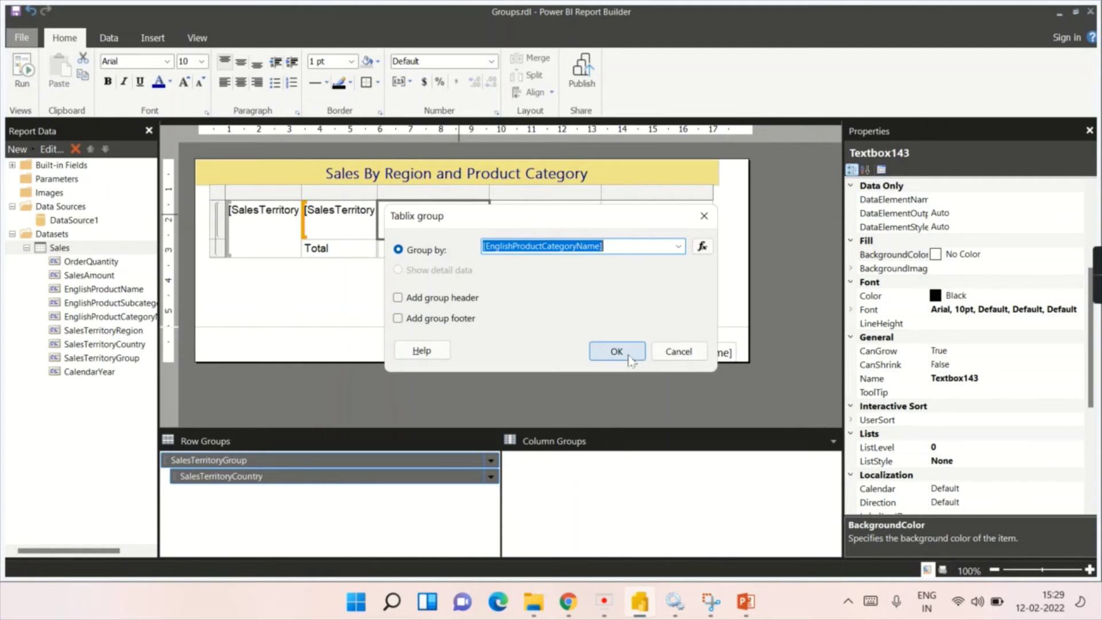
{"action": "left_click", "coordinate": [628, 356]}
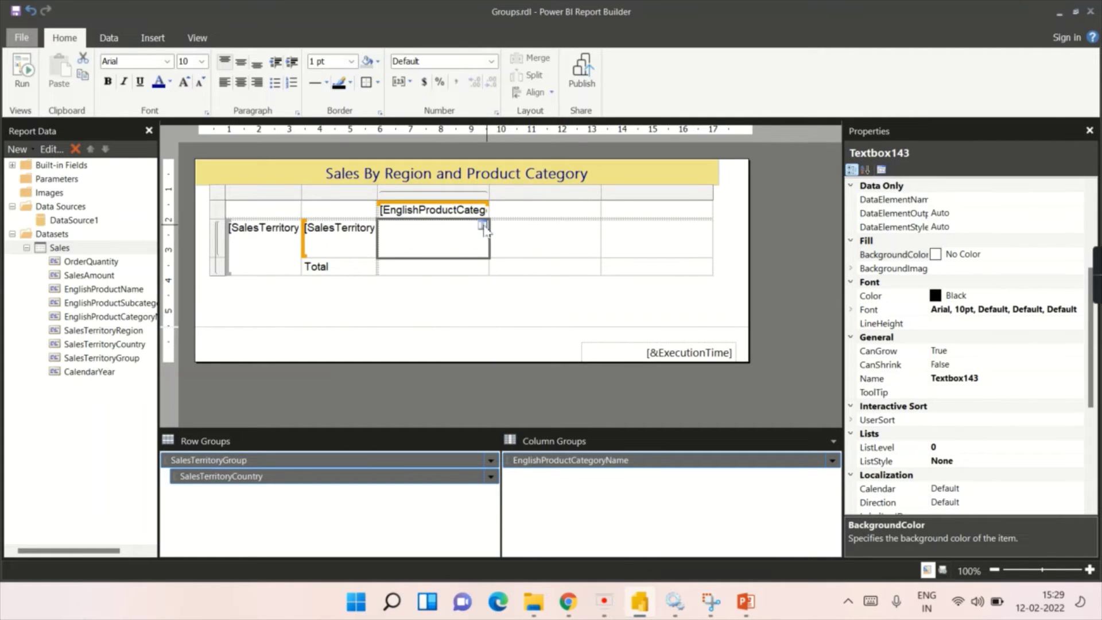
Fill the data cell under the product category header with OrderQuantity, and run the report to check it before returning to the design view
{"action": "left_click", "coordinate": [483, 226]}
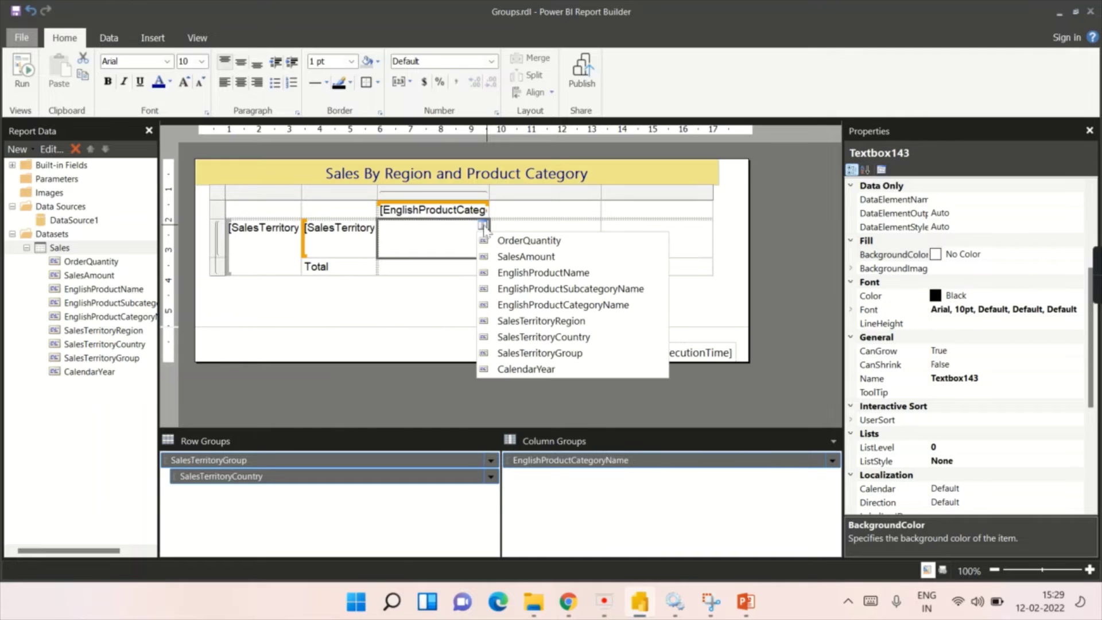
{"action": "left_click", "coordinate": [516, 240]}
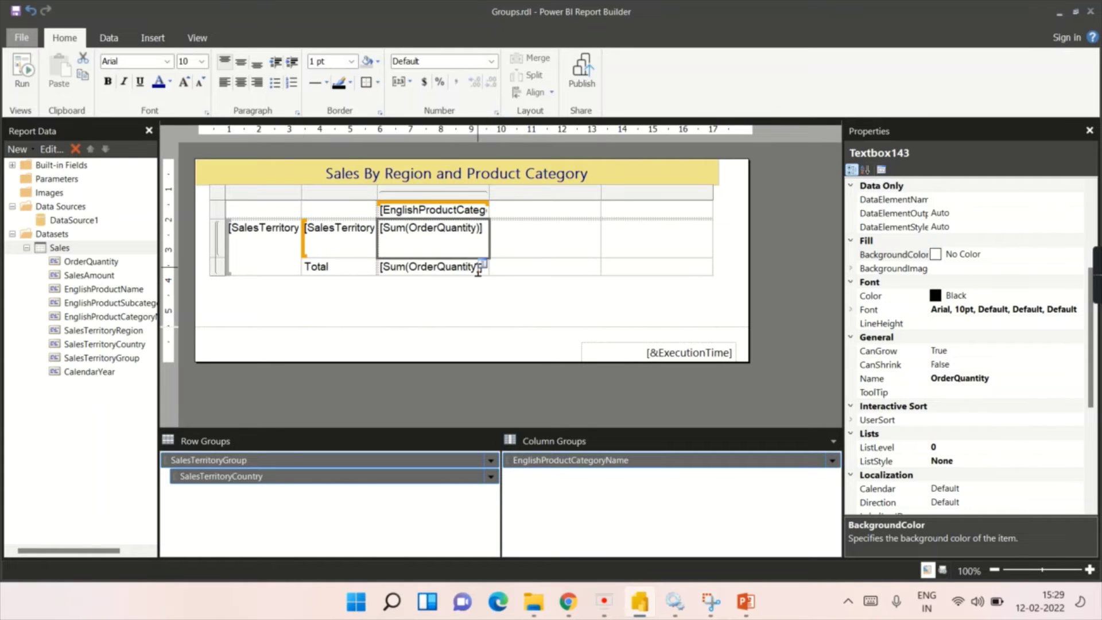
{"action": "left_click", "coordinate": [23, 72]}
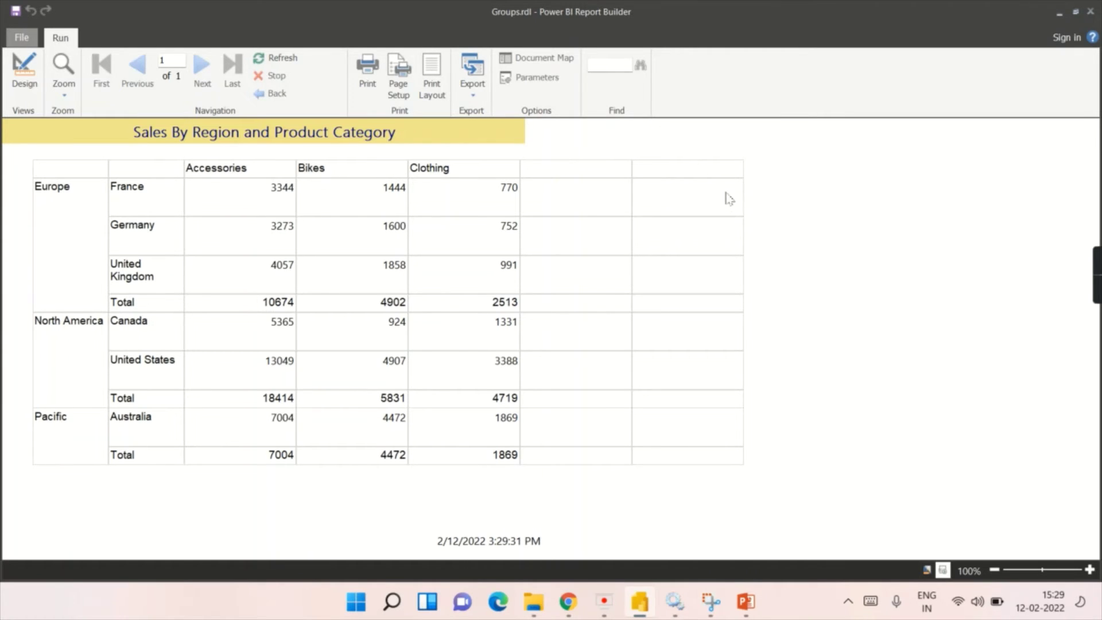
{"action": "left_click", "coordinate": [24, 68]}
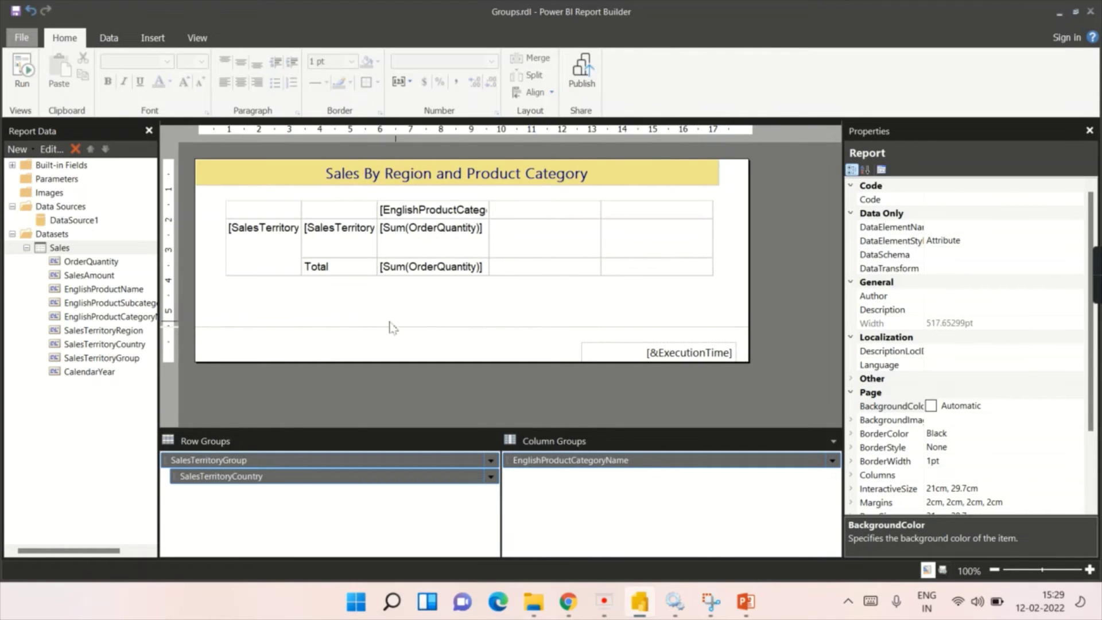
Add a child column group under EnglishProductCategoryName grouped by CalendarYear, and check it by running the report before returning to the design view
{"action": "mouse_move", "coordinate": [658, 249]}
{"action": "right_click", "coordinate": [544, 466]}
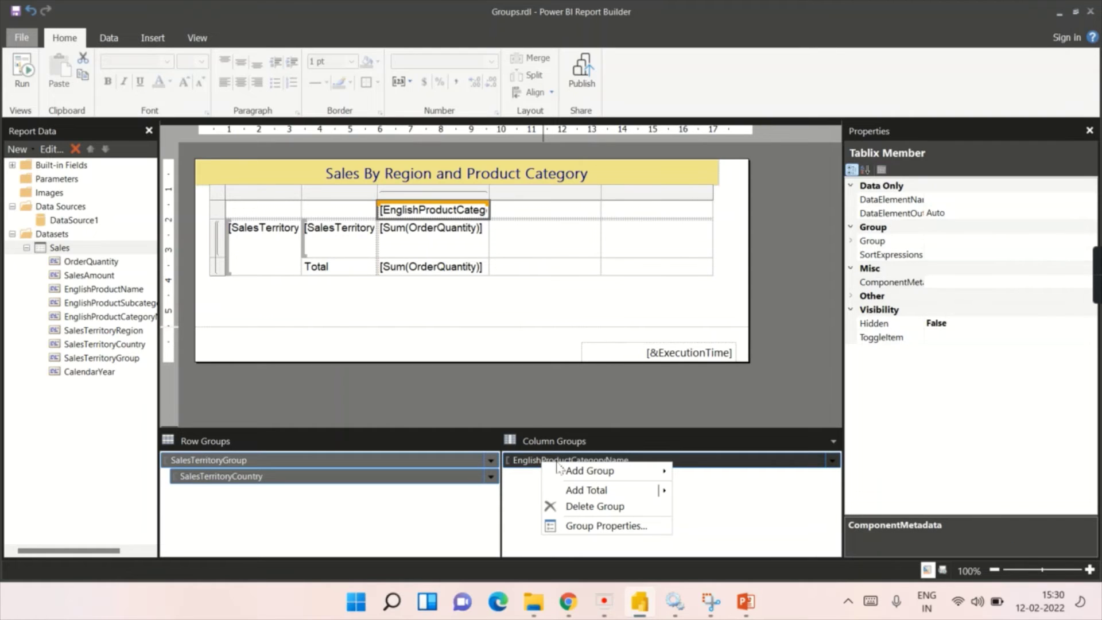
{"action": "mouse_move", "coordinate": [596, 473]}
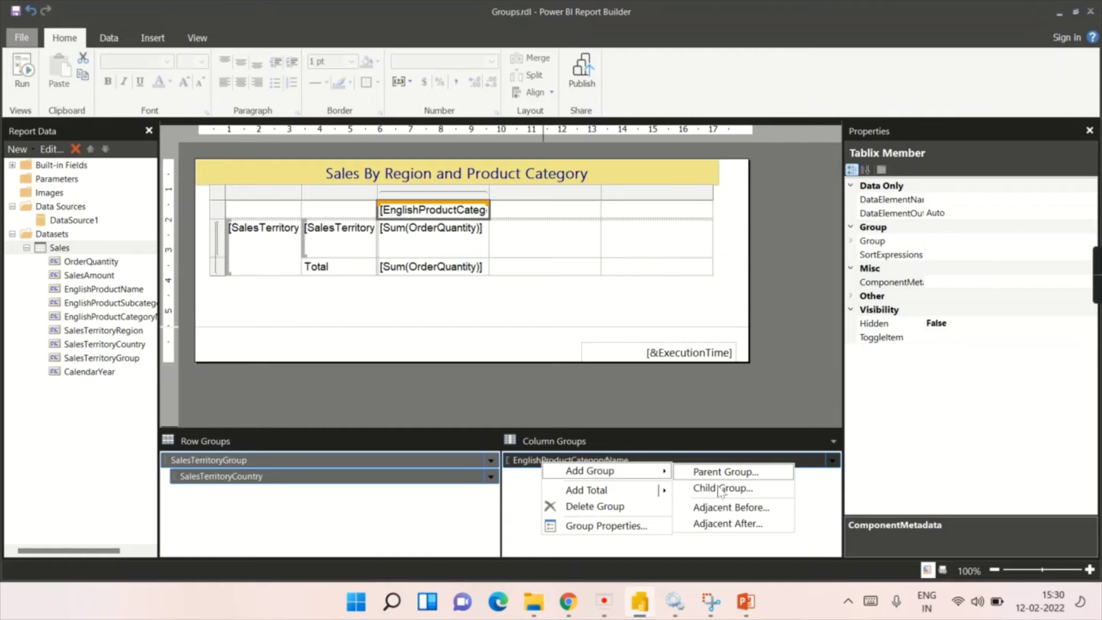
{"action": "mouse_move", "coordinate": [549, 495]}
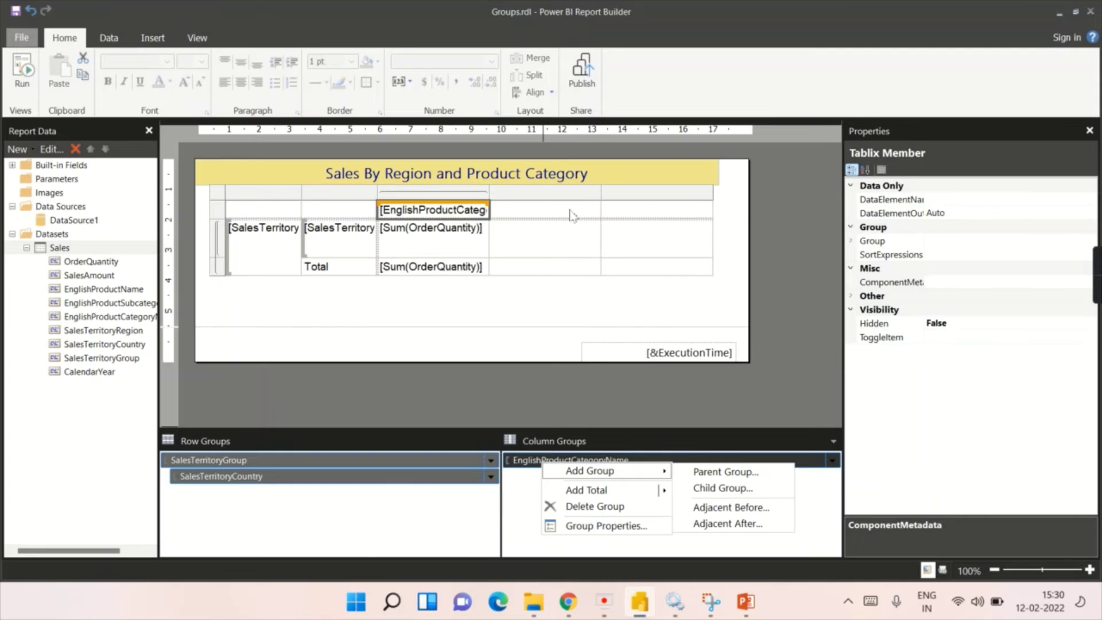
{"action": "left_click", "coordinate": [725, 487]}
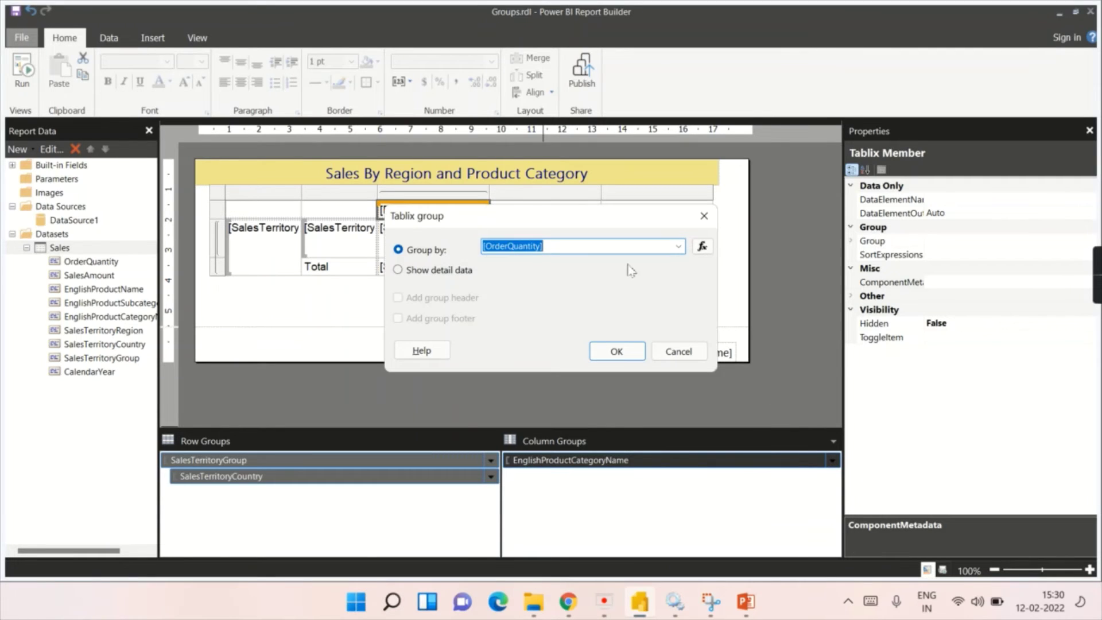
{"action": "left_click", "coordinate": [679, 247]}
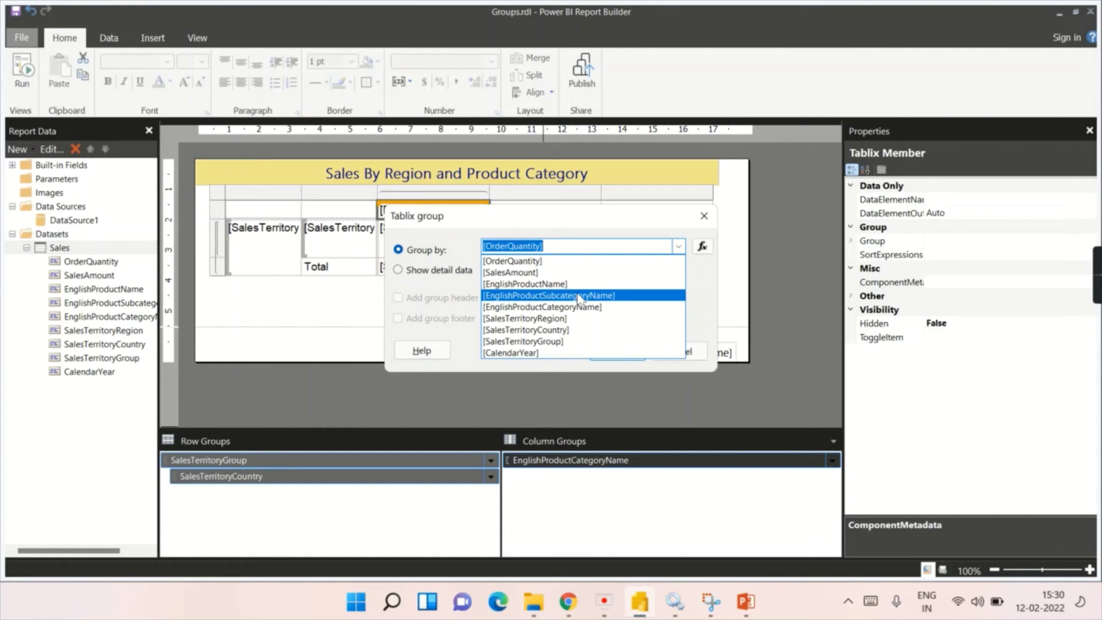
{"action": "left_click", "coordinate": [580, 353]}
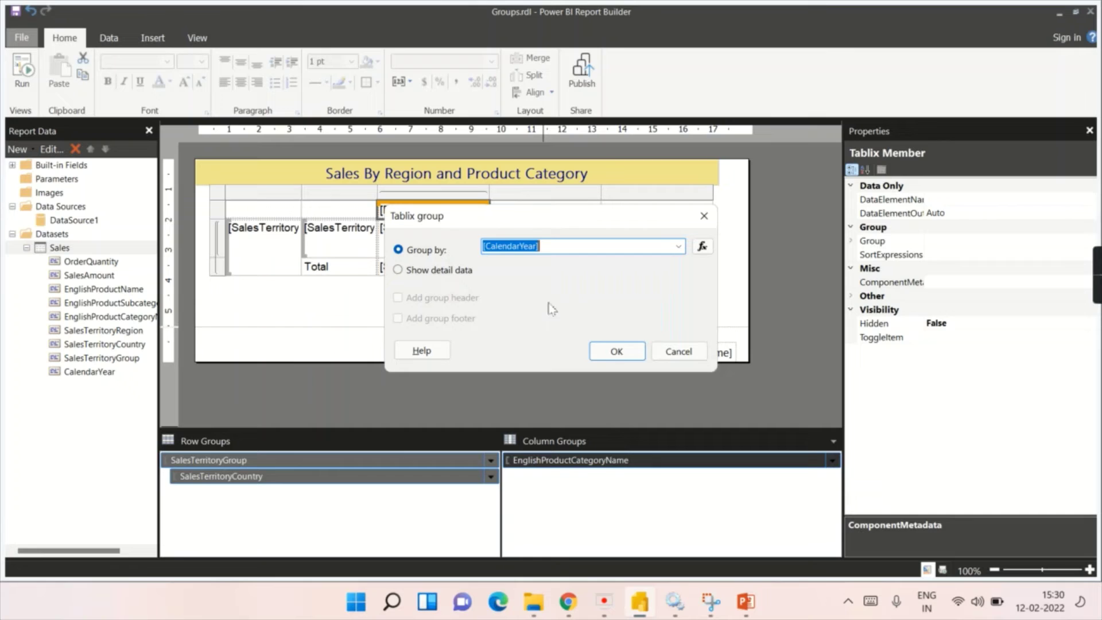
{"action": "left_click", "coordinate": [617, 351]}
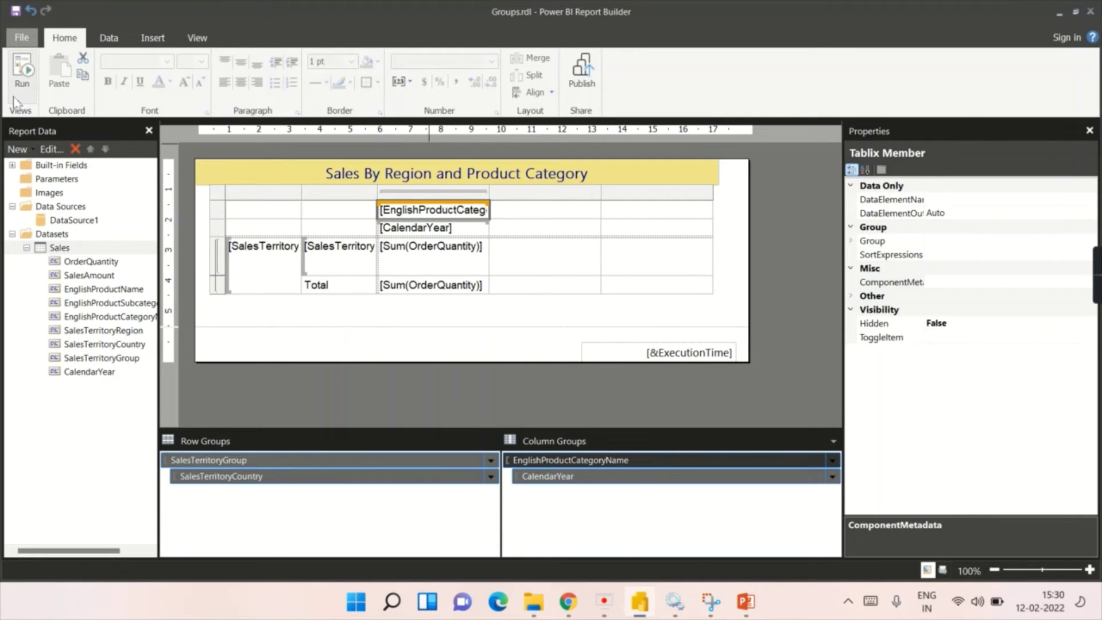
{"action": "left_click", "coordinate": [24, 80]}
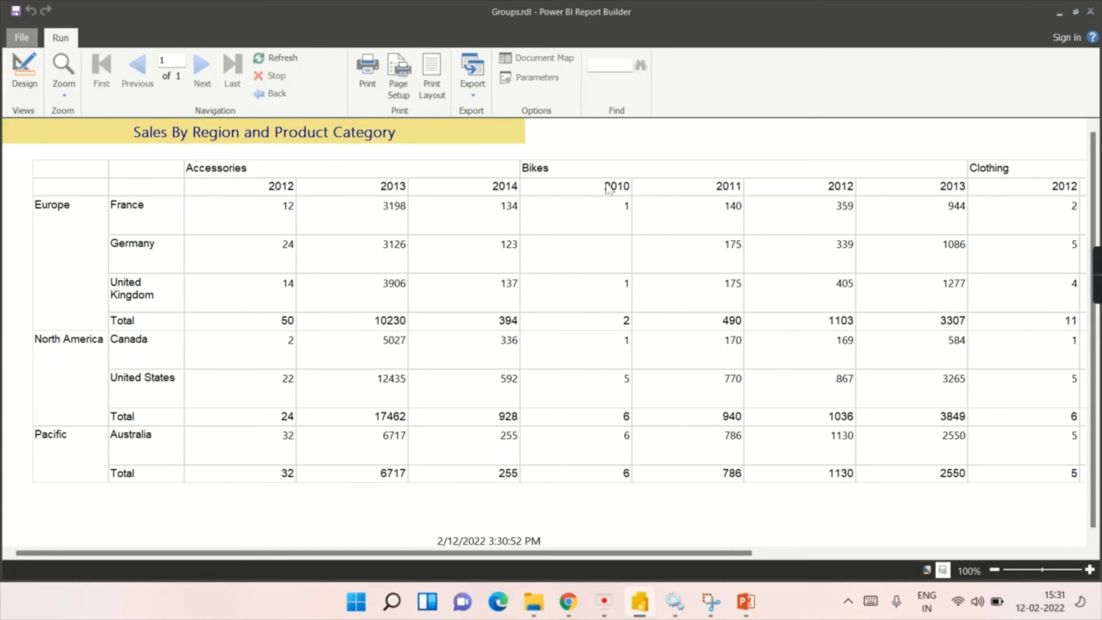
{"action": "left_click", "coordinate": [24, 68]}
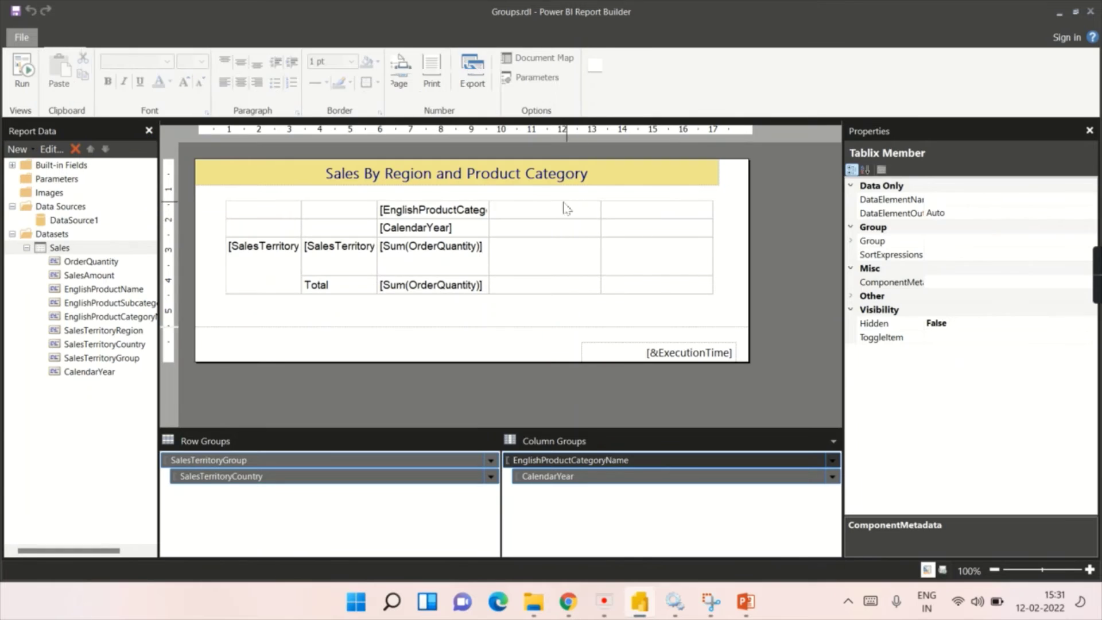
Delete the table's two empty columns after the product category column, and narrow the product category column to about 3.2 cm
{"action": "left_click", "coordinate": [565, 207]}
{"action": "left_click", "coordinate": [648, 192]}
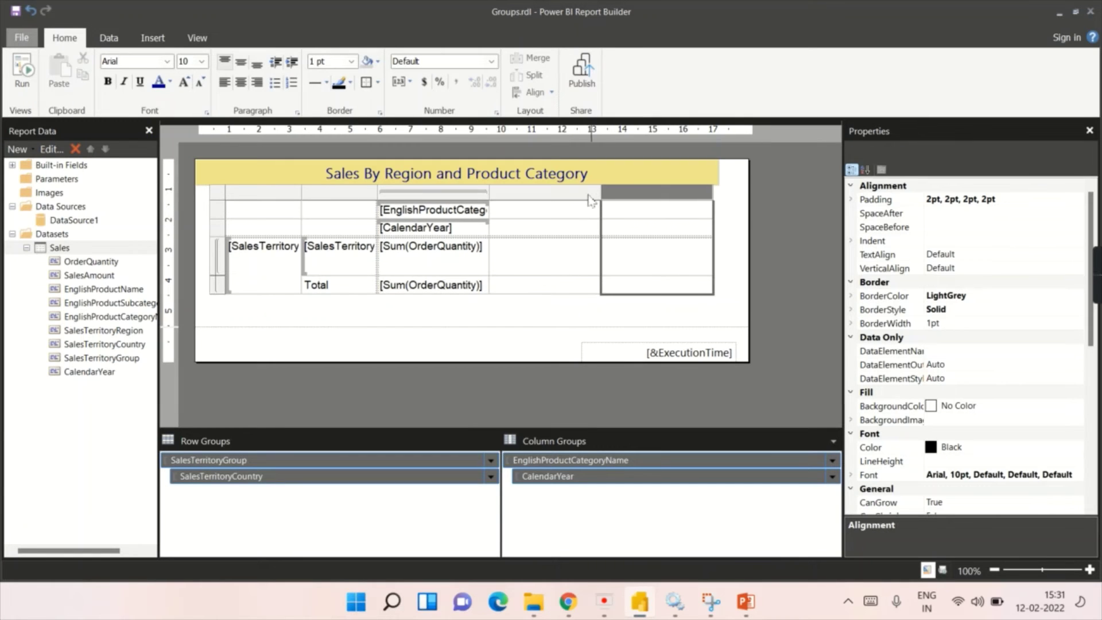
{"action": "left_click", "coordinate": [590, 195], "text": "shift"}
{"action": "right_click", "coordinate": [637, 201]}
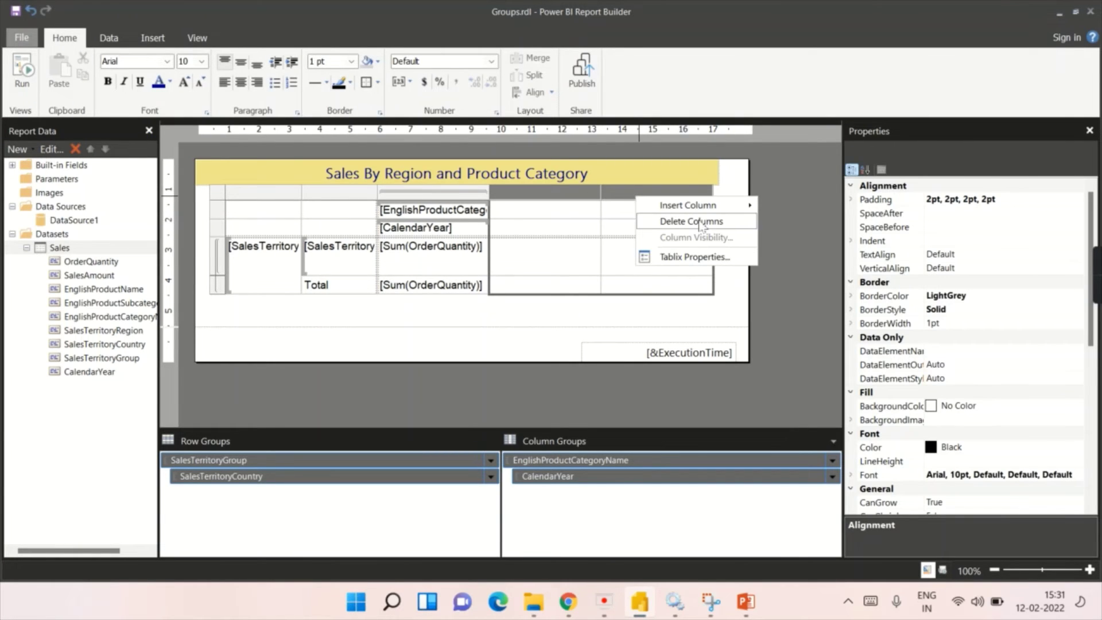
{"action": "left_click", "coordinate": [695, 221]}
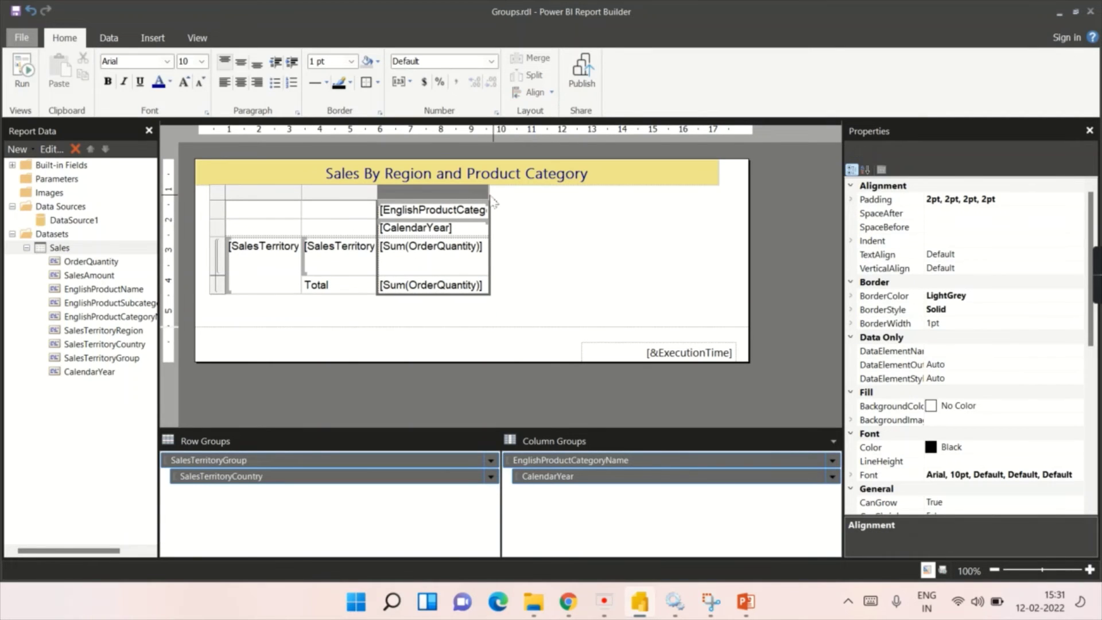
{"action": "left_click_drag", "start_coordinate": [489, 192], "coordinate": [474, 192]}
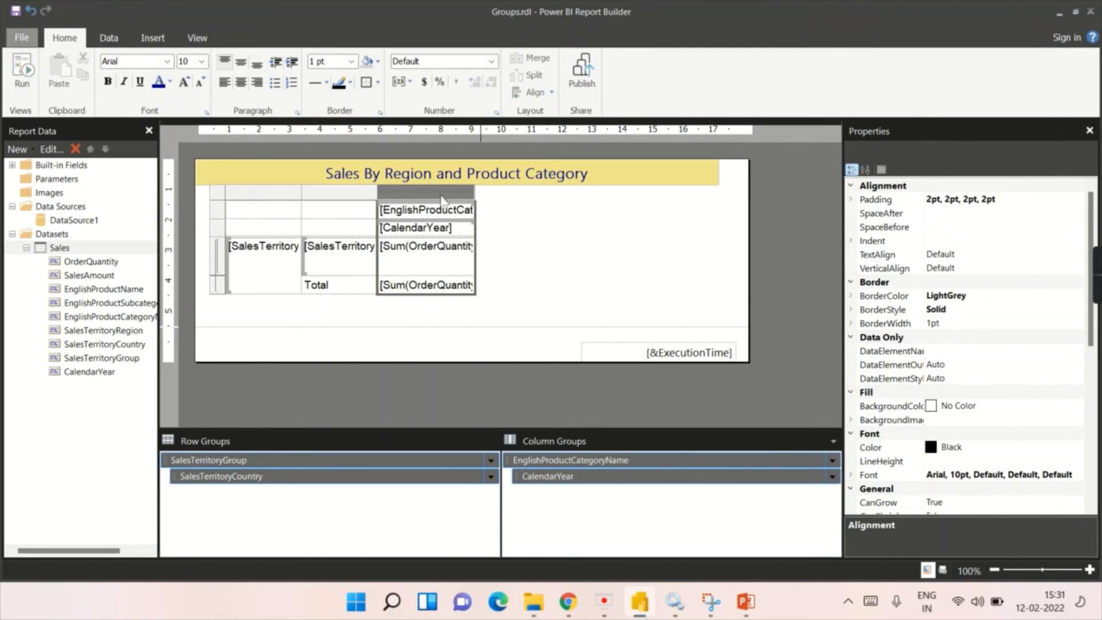
Format the product category and CalendarYear header rows with dark blue, bold text
{"action": "left_click", "coordinate": [218, 228]}
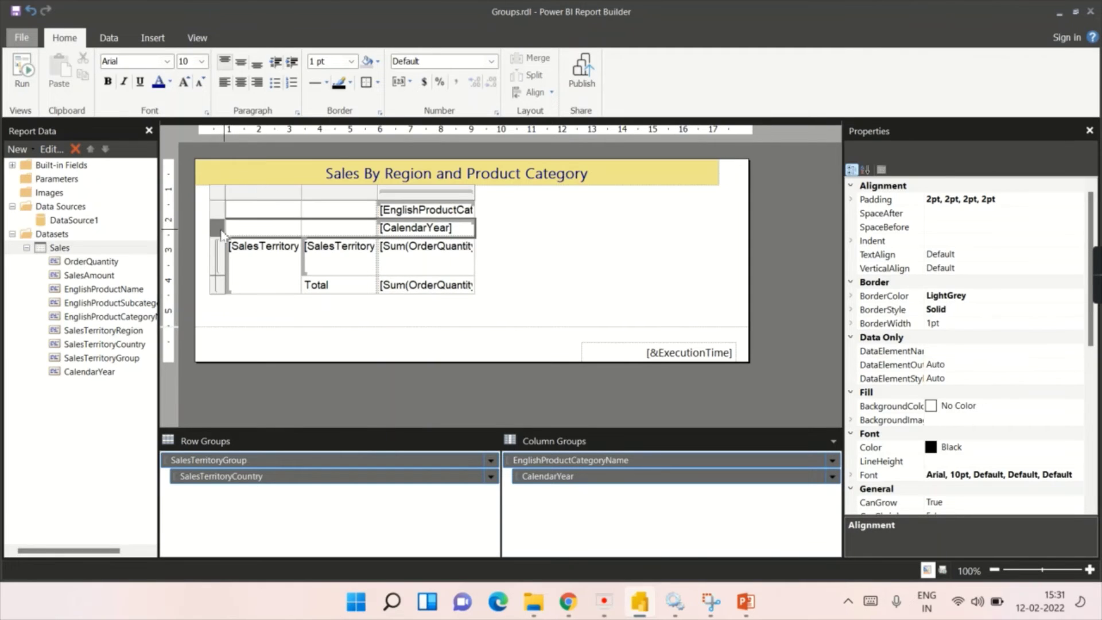
{"action": "left_click", "coordinate": [218, 210]}
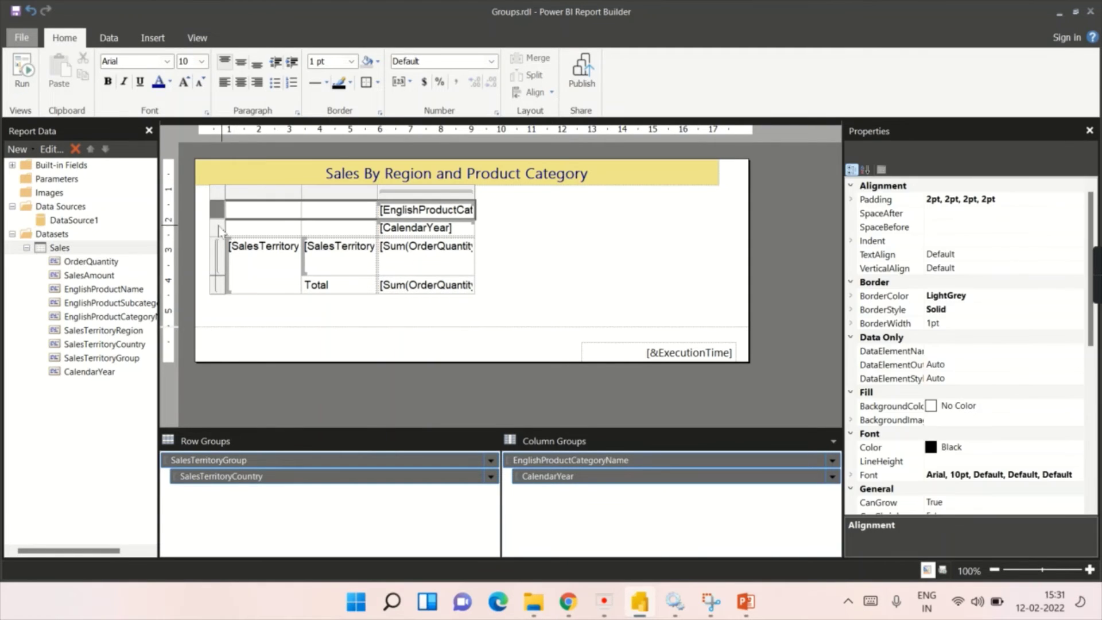
{"action": "left_click", "coordinate": [218, 228], "text": "shift"}
{"action": "left_click", "coordinate": [158, 81]}
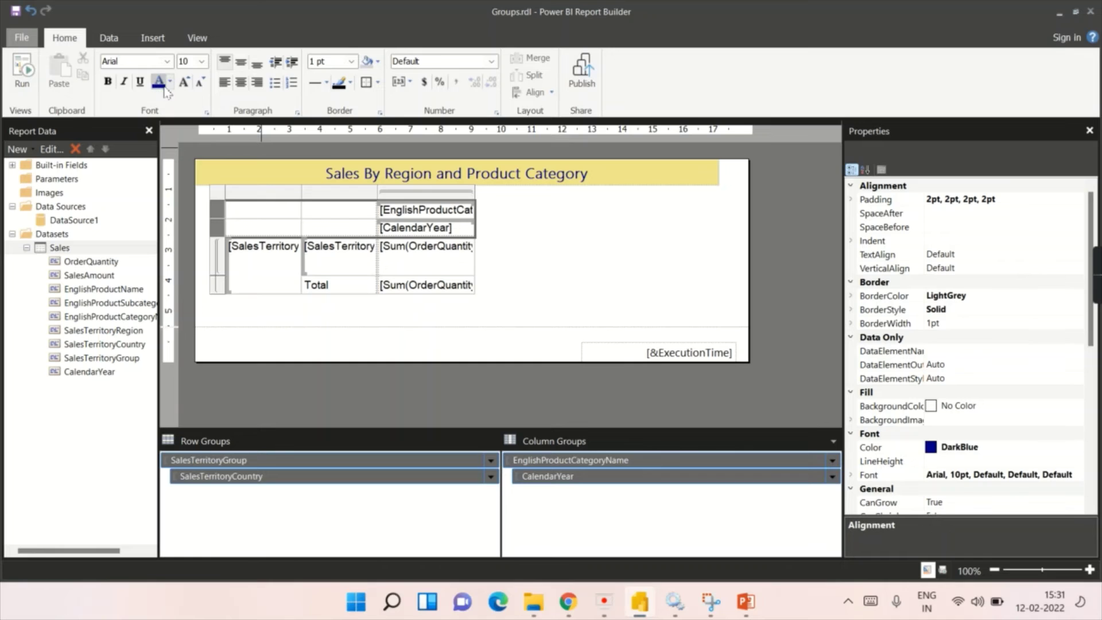
{"action": "left_click", "coordinate": [108, 82]}
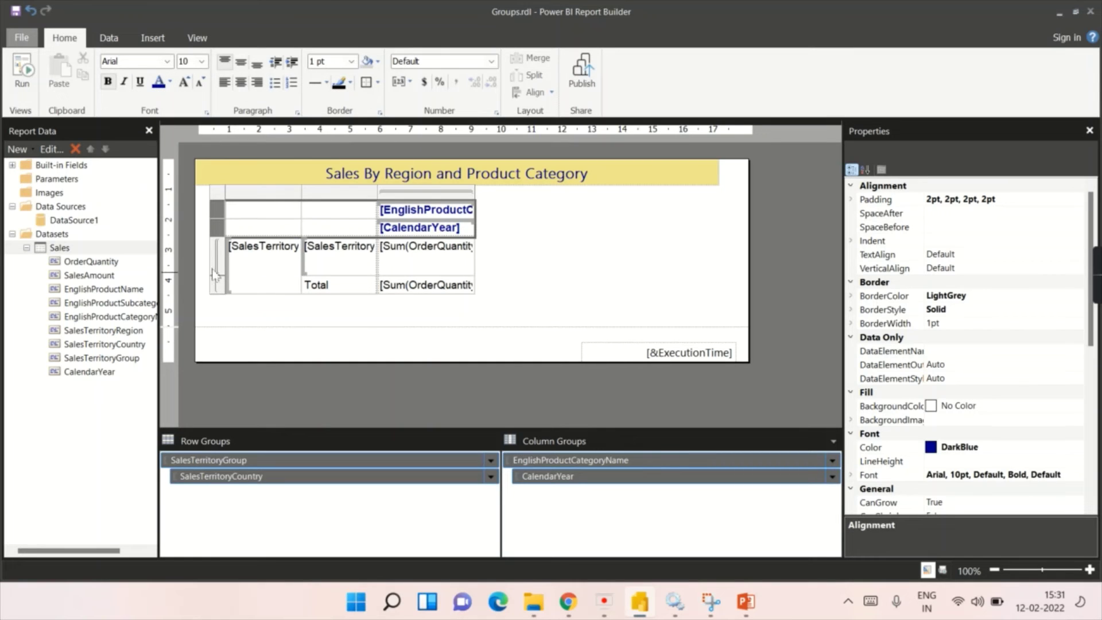
Format the SalesTerritoryGroup and SalesTerritoryCountry columns with dark blue, bold text
{"action": "left_click", "coordinate": [257, 192]}
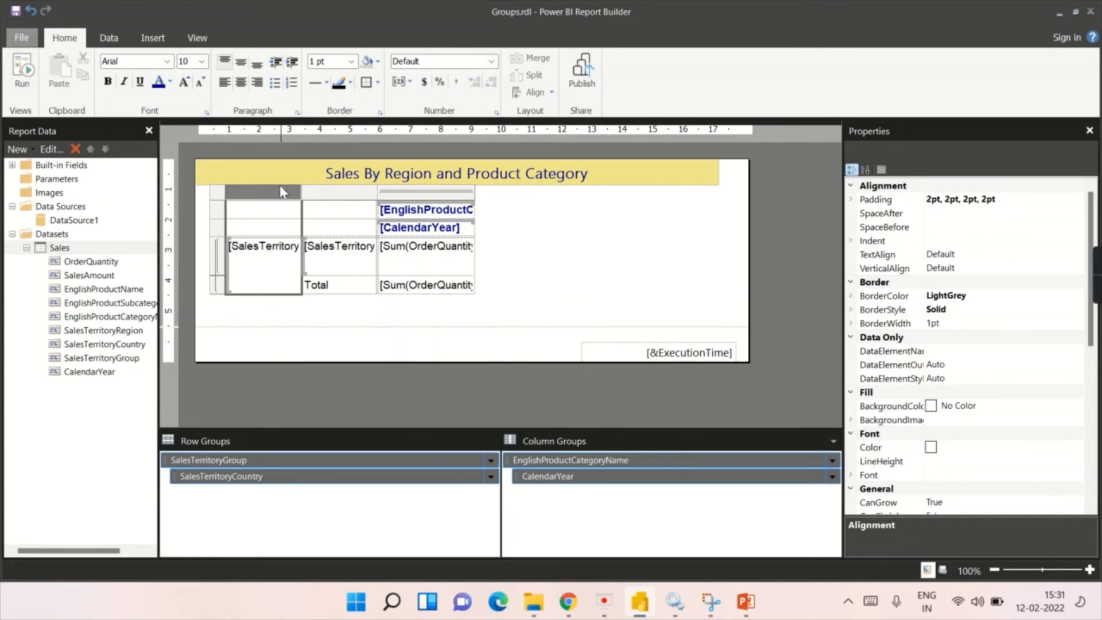
{"action": "left_click", "coordinate": [330, 193], "text": "shift"}
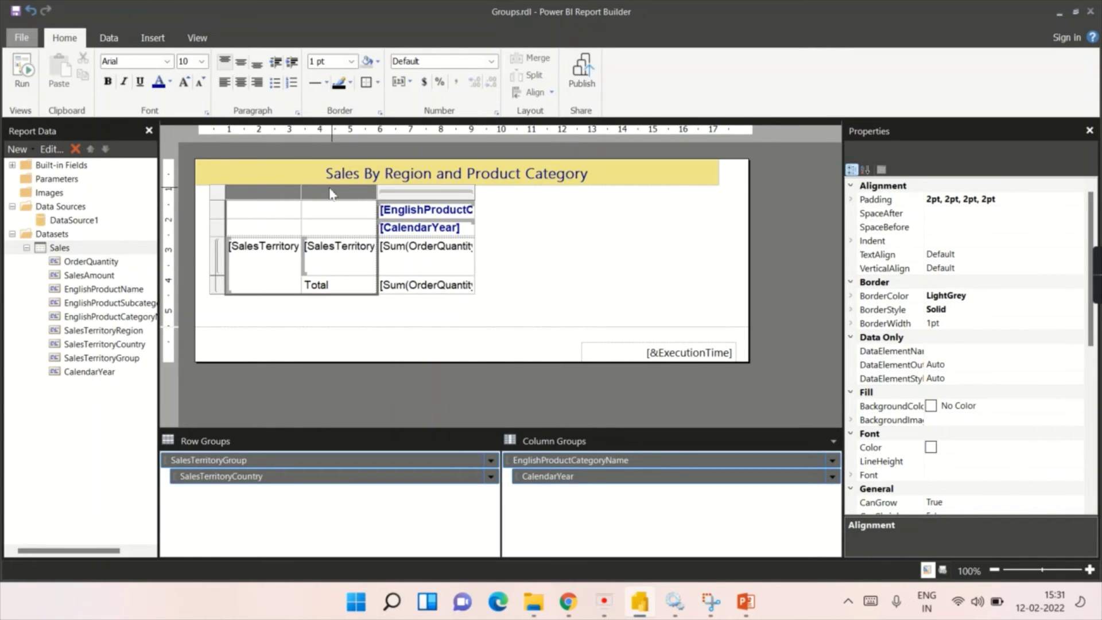
{"action": "left_click", "coordinate": [159, 81]}
{"action": "left_click", "coordinate": [108, 82]}
Fill the product category and CalendarYear header rows with a Khaki background
{"action": "left_click", "coordinate": [217, 210]}
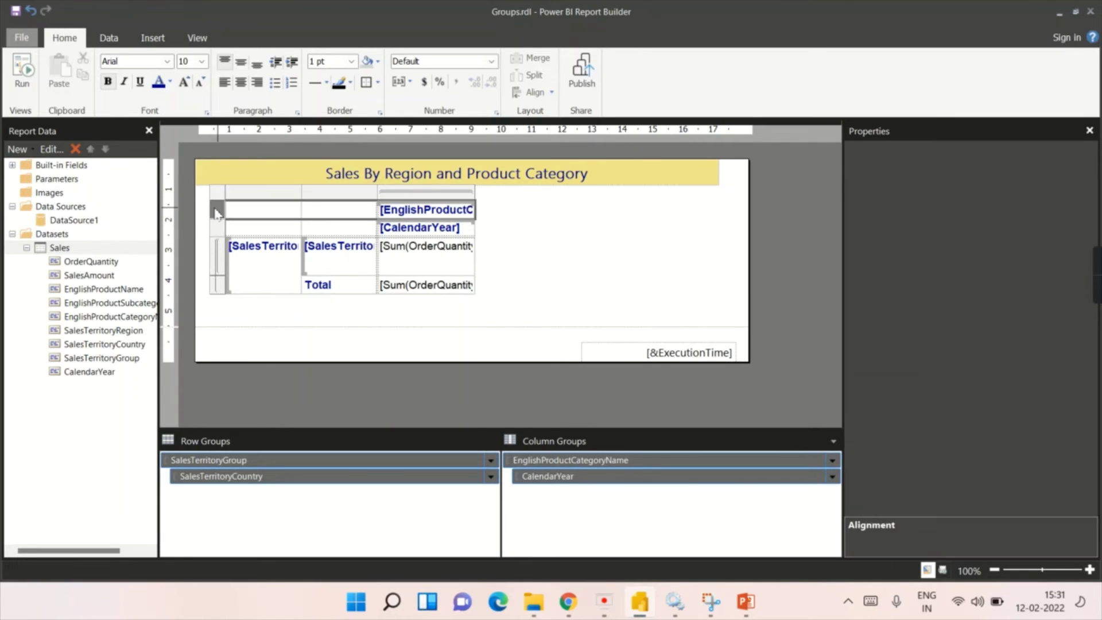
{"action": "left_click", "coordinate": [218, 230], "text": "shift"}
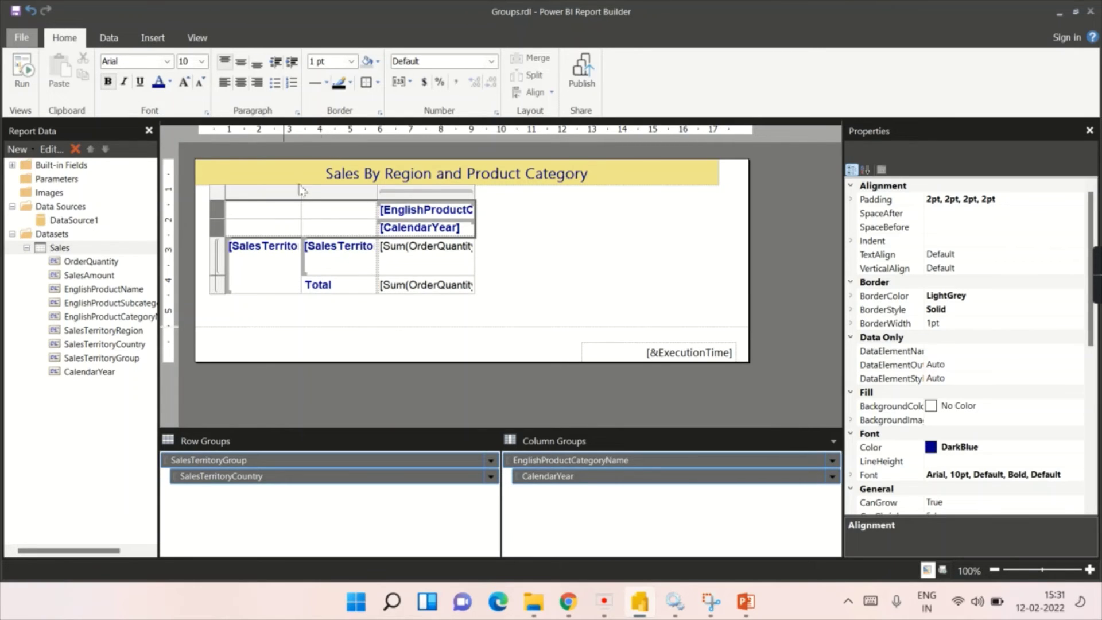
{"action": "left_click", "coordinate": [377, 62]}
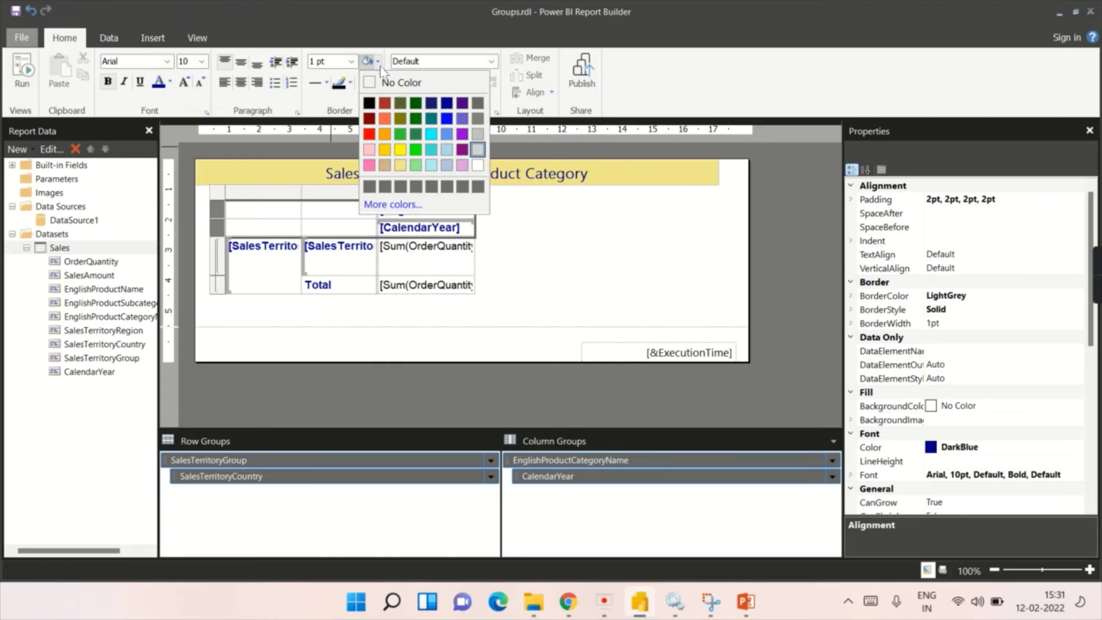
{"action": "left_click", "coordinate": [400, 165]}
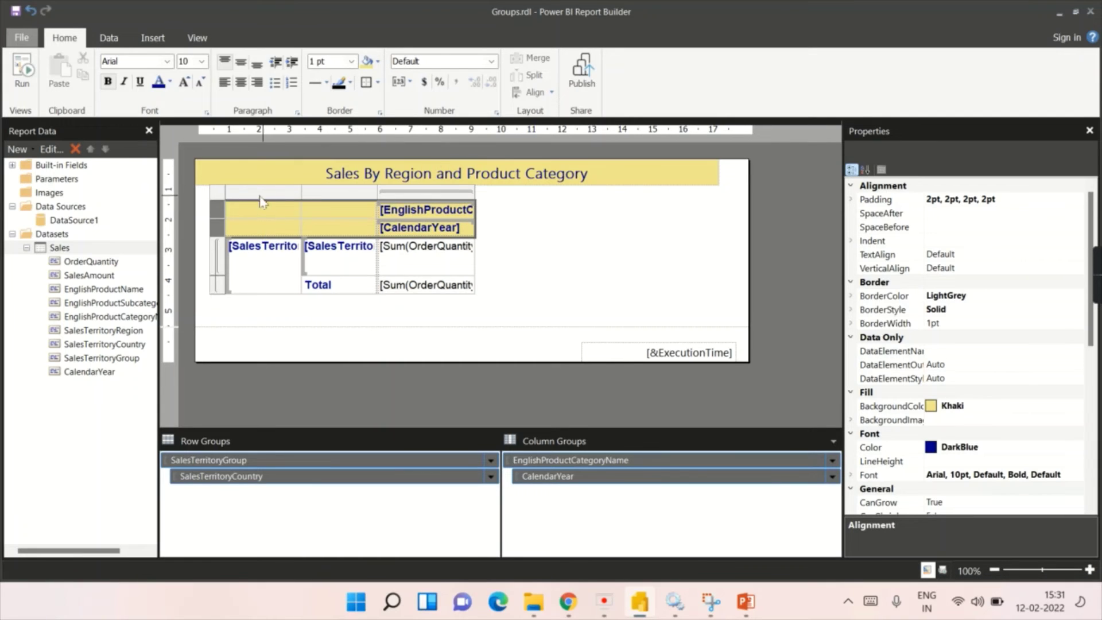
Fill the SalesTerritoryGroup and SalesTerritoryCountry cells with LightSteelBlue, and preview the report
{"action": "double_click", "coordinate": [258, 245]}
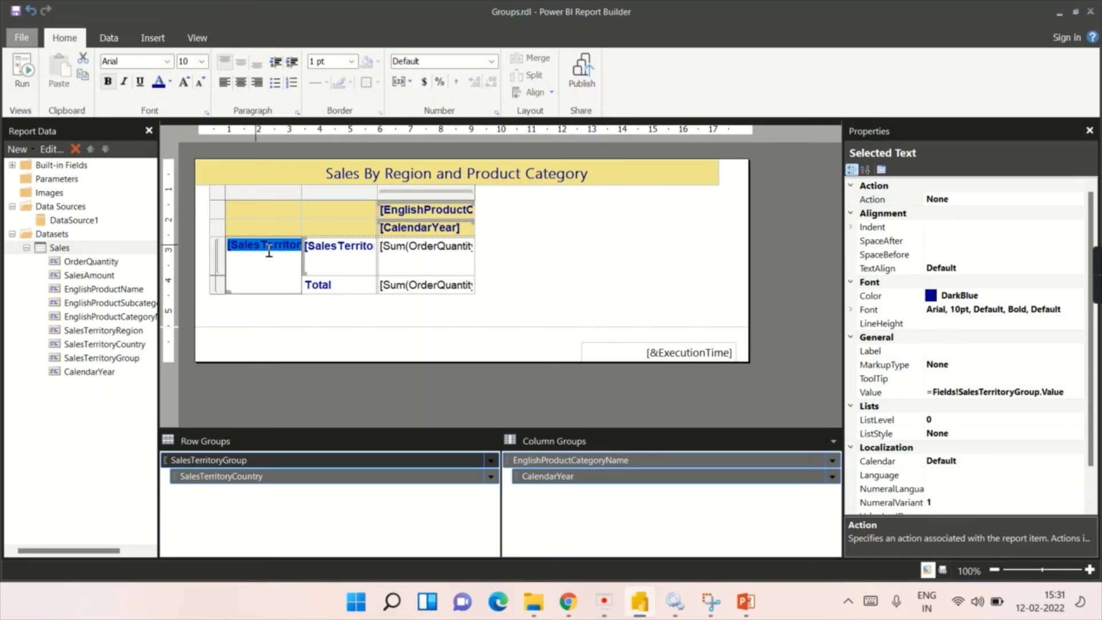
{"action": "left_click", "coordinate": [344, 265], "text": "ctrl"}
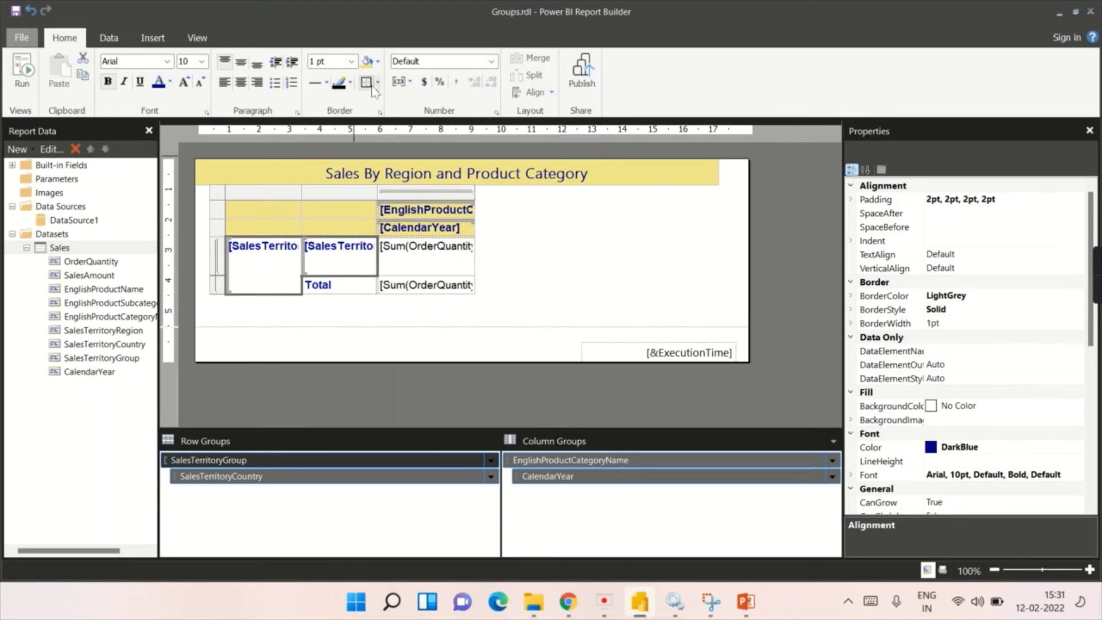
{"action": "left_click", "coordinate": [377, 61]}
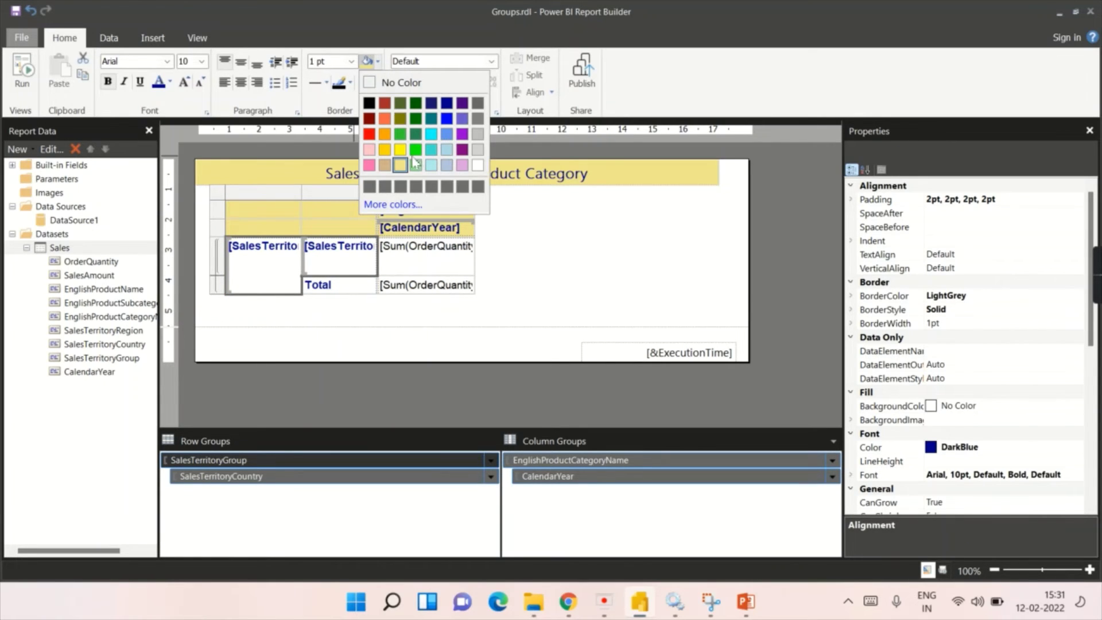
{"action": "left_click", "coordinate": [447, 166]}
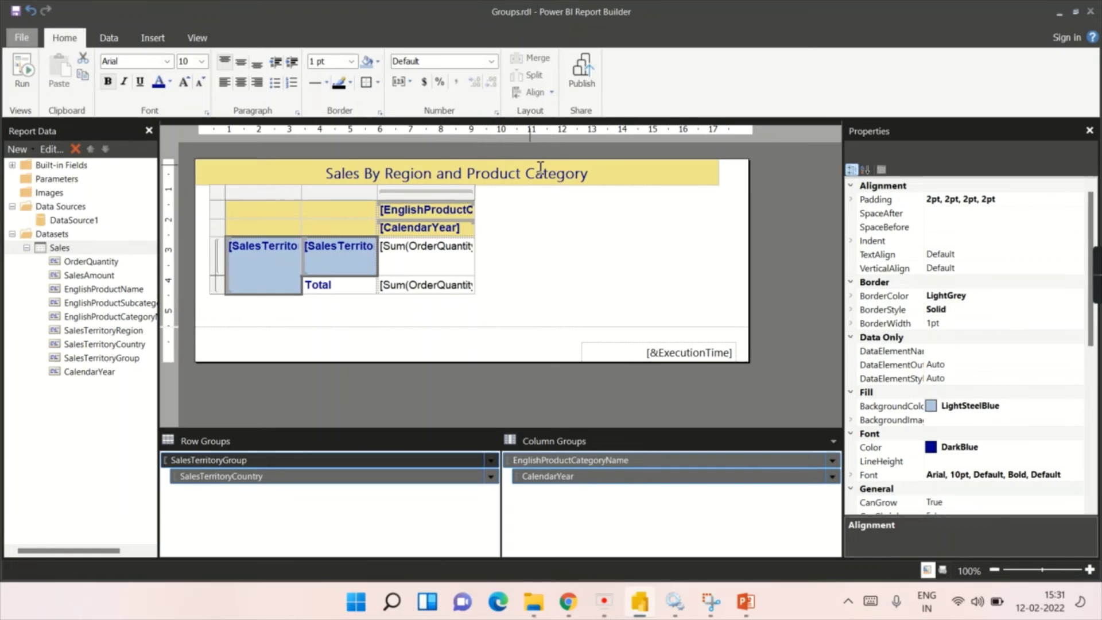
{"action": "left_click", "coordinate": [25, 75]}
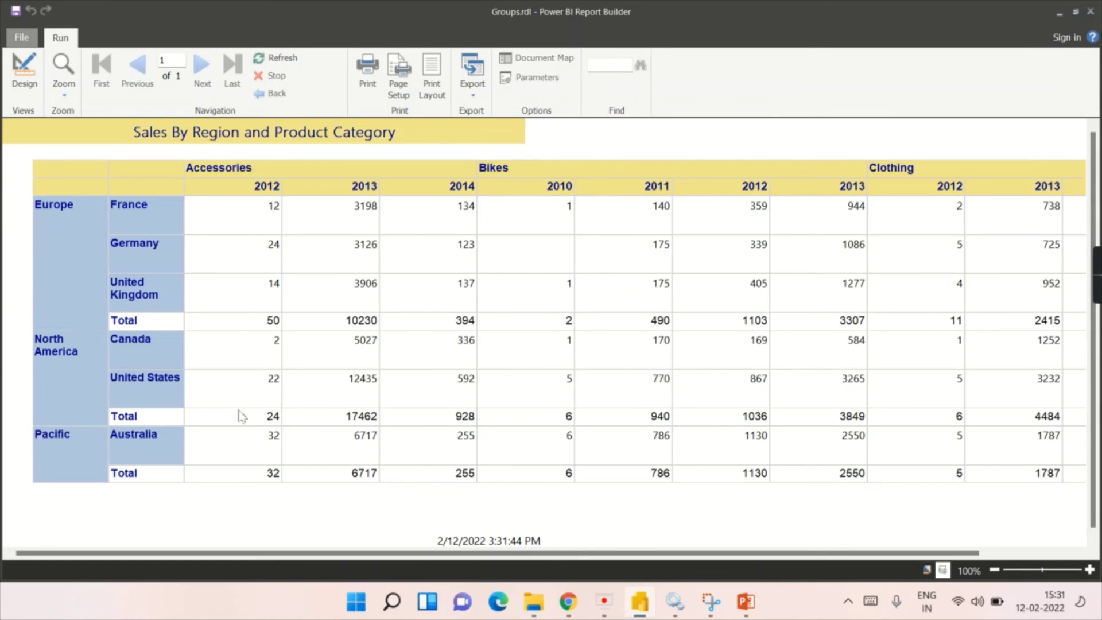
{"action": "left_click", "coordinate": [24, 67]}
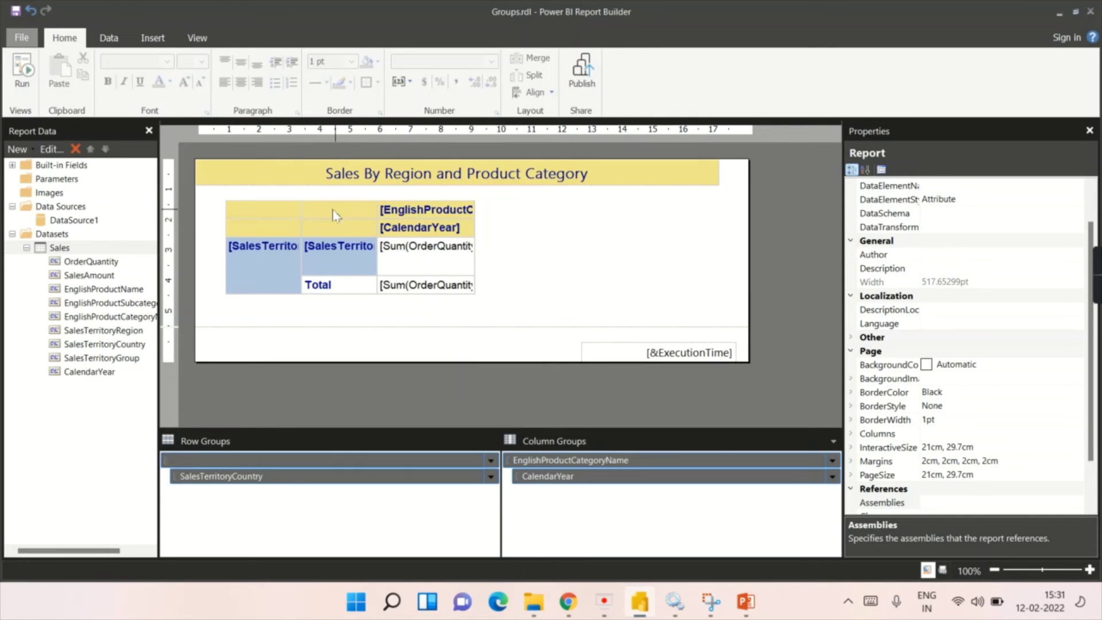
Narrow the SalesTerritoryCountry column to about 2.3 cm and the SalesTerritoryGroup column to about 2.4 cm
{"action": "left_click", "coordinate": [303, 212]}
{"action": "left_click_drag", "start_coordinate": [377, 192], "coordinate": [370, 193]}
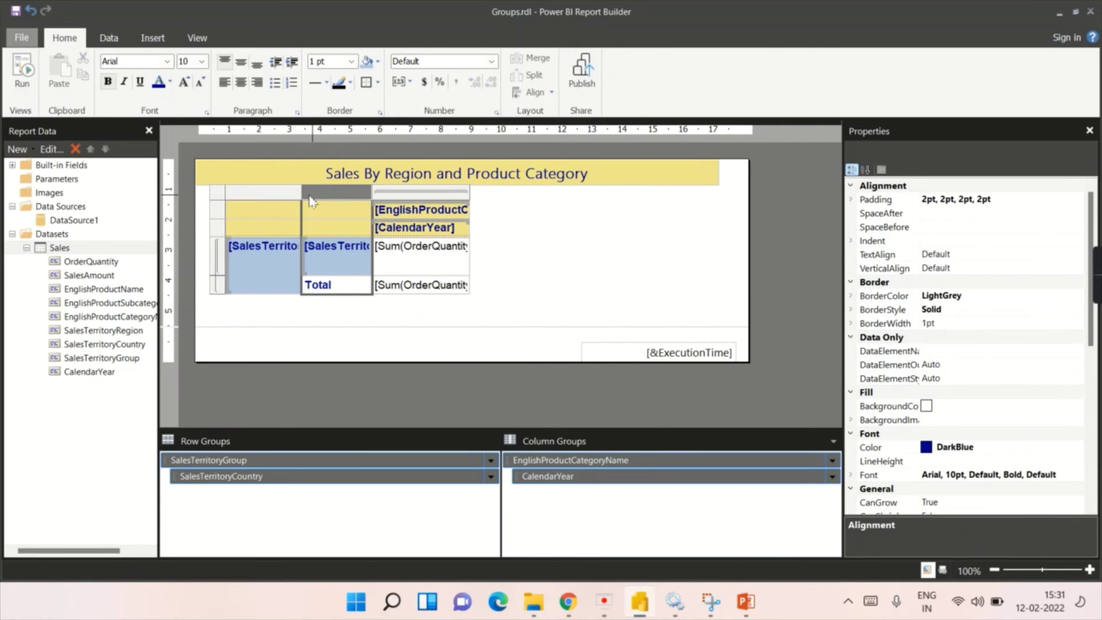
{"action": "left_click_drag", "start_coordinate": [301, 192], "coordinate": [297, 192]}
Fill the Total label cell with LightSteelBlue
{"action": "left_click", "coordinate": [326, 284]}
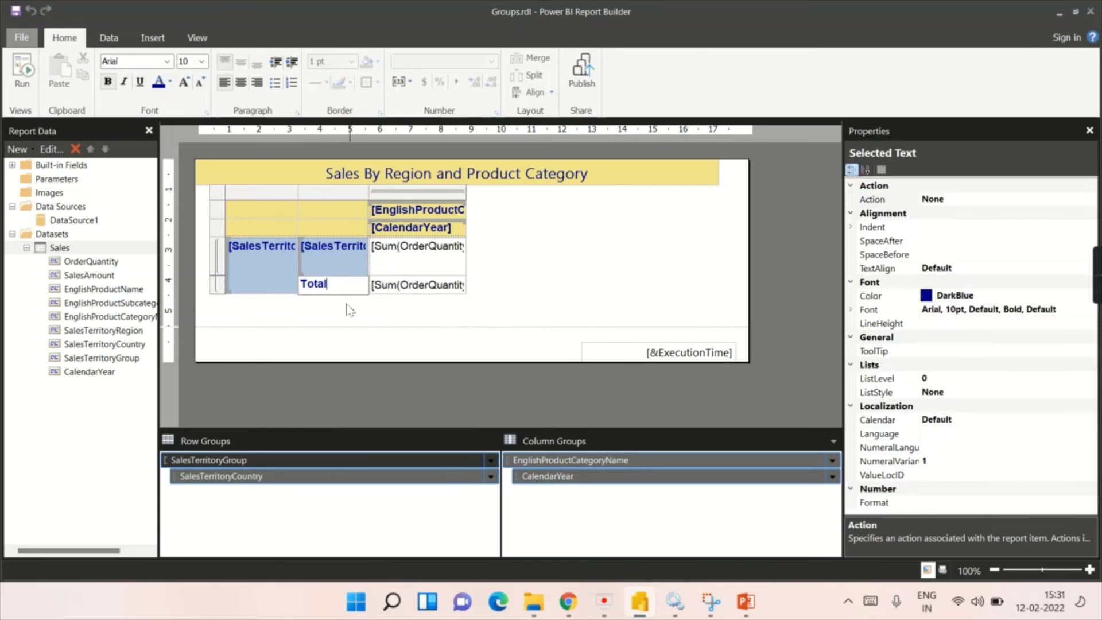
{"action": "left_click", "coordinate": [350, 310]}
{"action": "left_click", "coordinate": [353, 285]}
{"action": "left_click", "coordinate": [376, 63]}
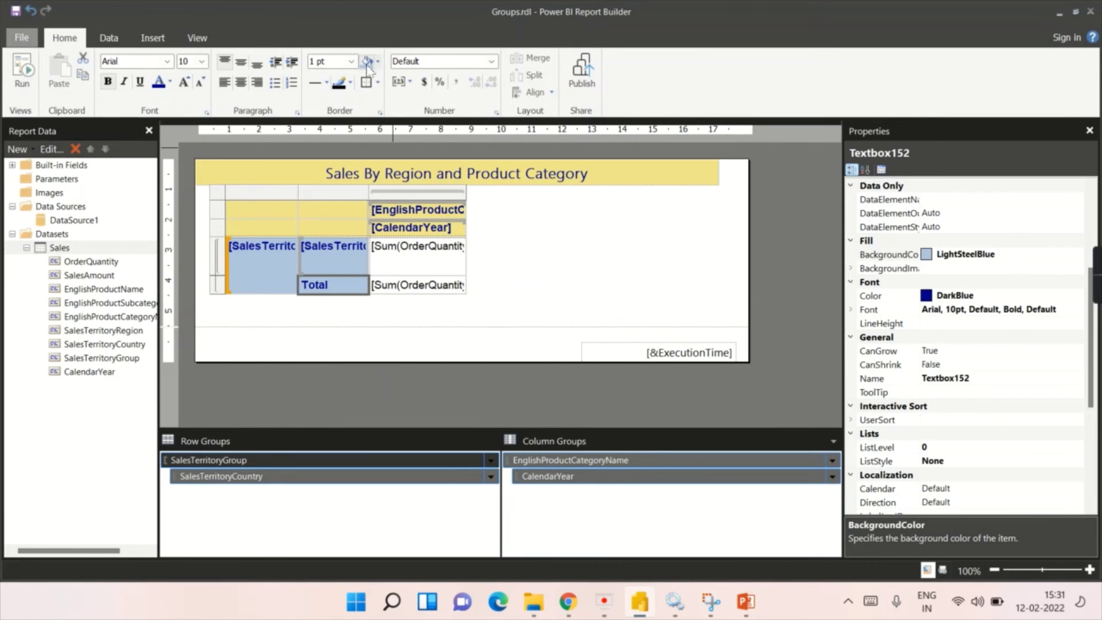
Narrow the product category column to about 2.7 cm, and preview the report
{"action": "left_click", "coordinate": [466, 198]}
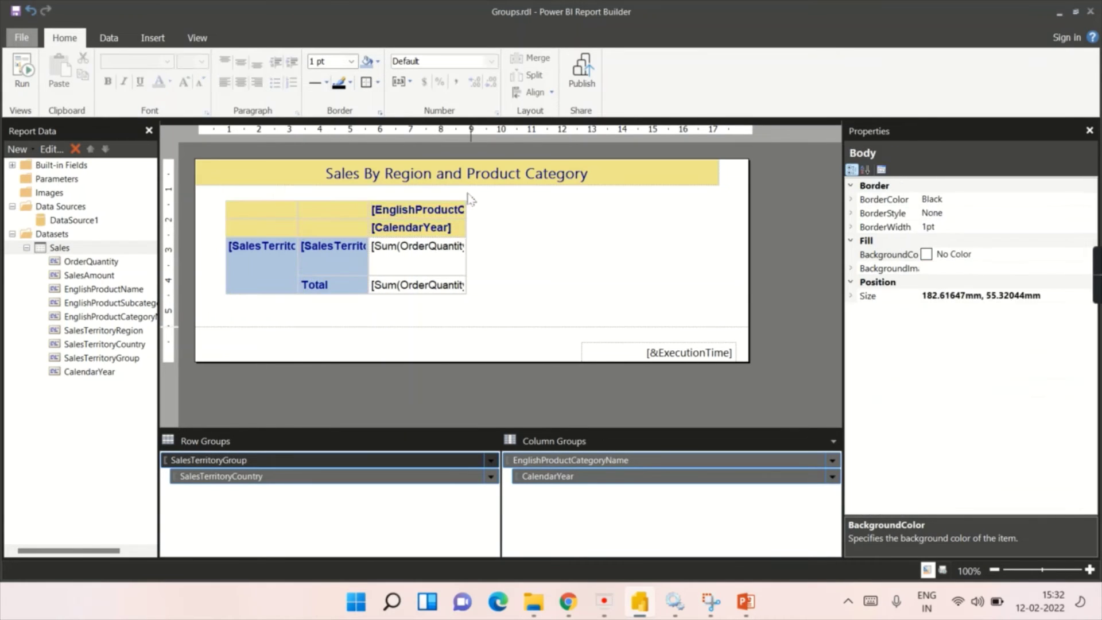
{"action": "left_click", "coordinate": [465, 209]}
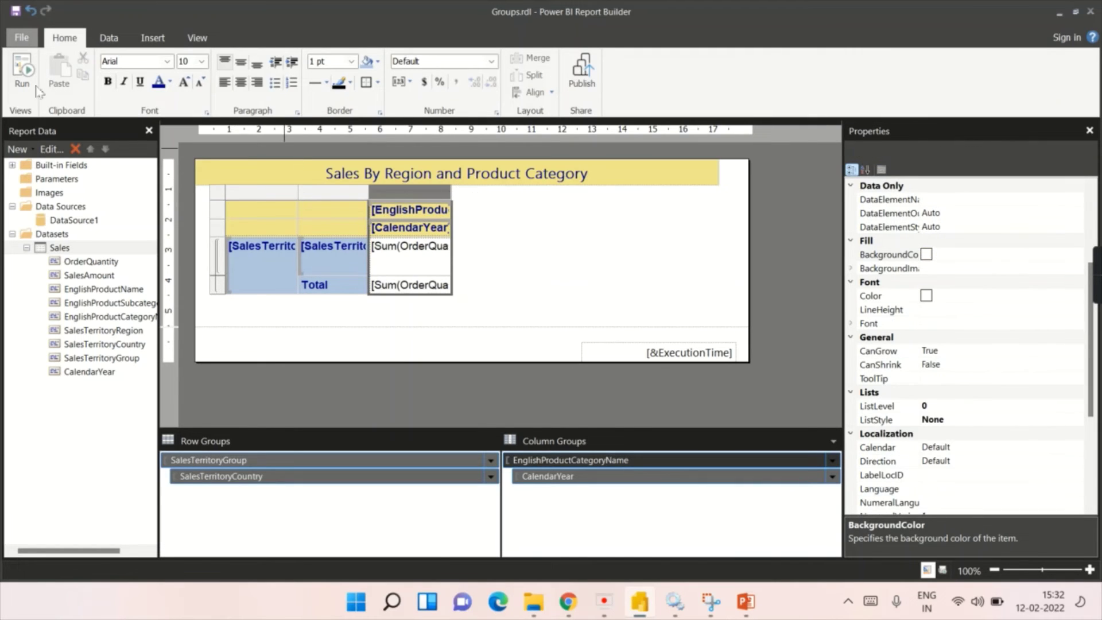
{"action": "left_click", "coordinate": [22, 72]}
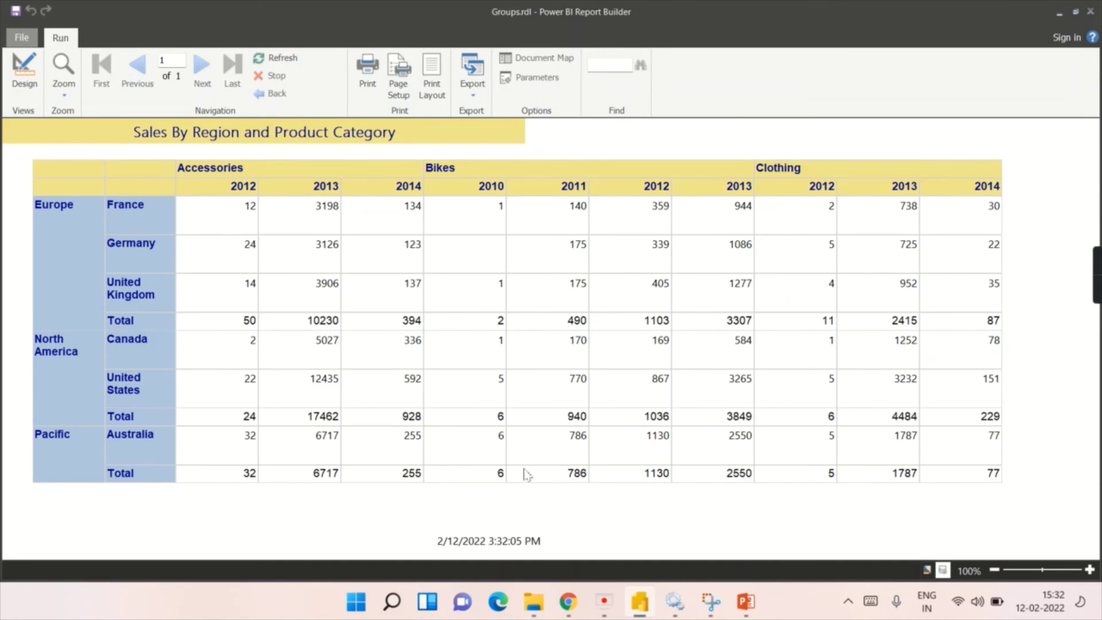
{"action": "left_click", "coordinate": [24, 69]}
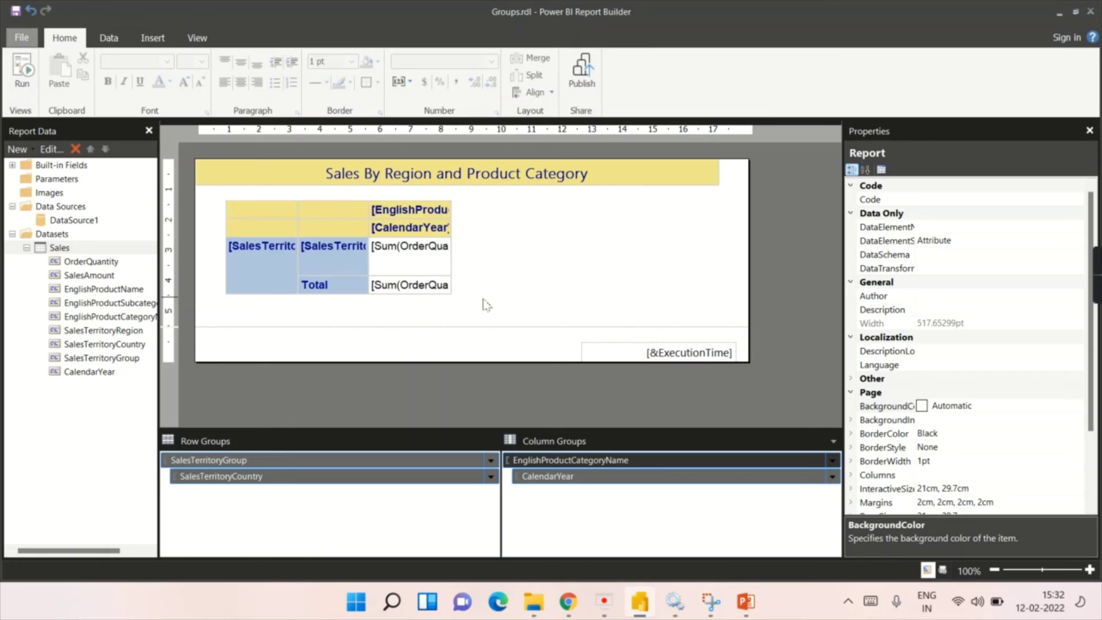
Reduce the SalesTerritoryCountry row to about 1 cm high, and shorten the product category and CalendarYear header rows slightly
{"action": "left_click", "coordinate": [252, 287]}
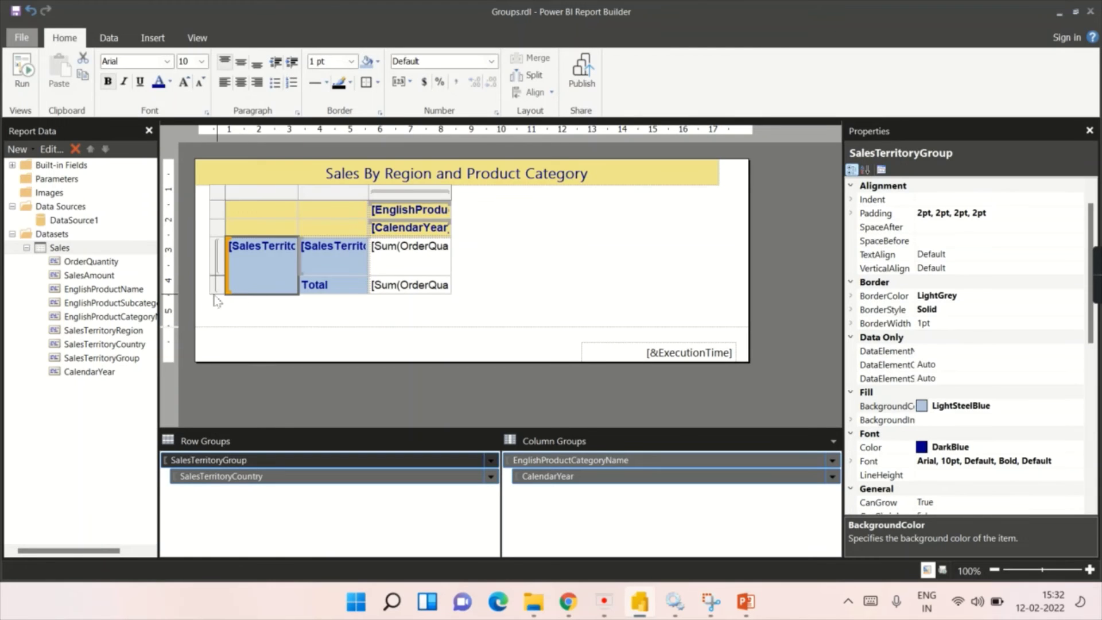
{"action": "left_click_drag", "start_coordinate": [218, 277], "coordinate": [218, 267]}
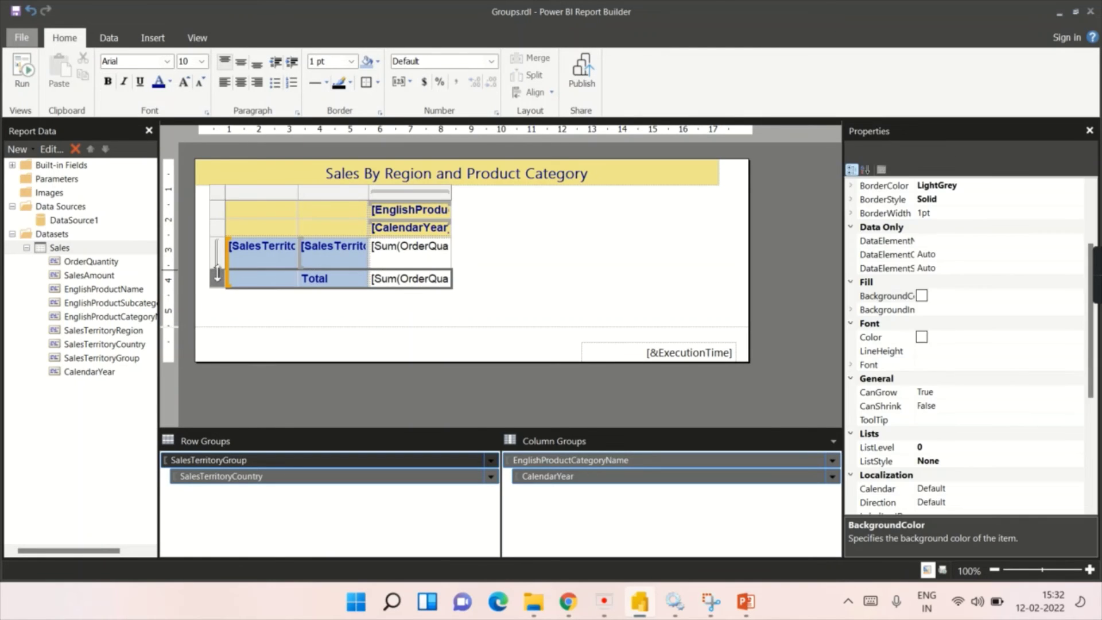
{"action": "left_click_drag", "start_coordinate": [225, 218], "coordinate": [219, 229]}
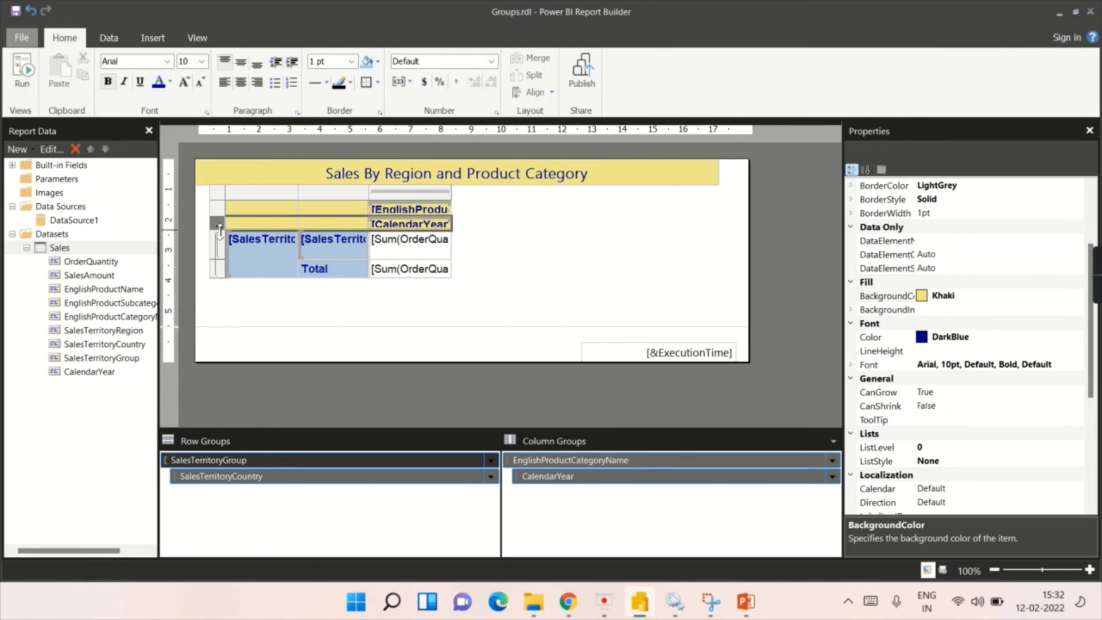
{"action": "left_click", "coordinate": [526, 272]}
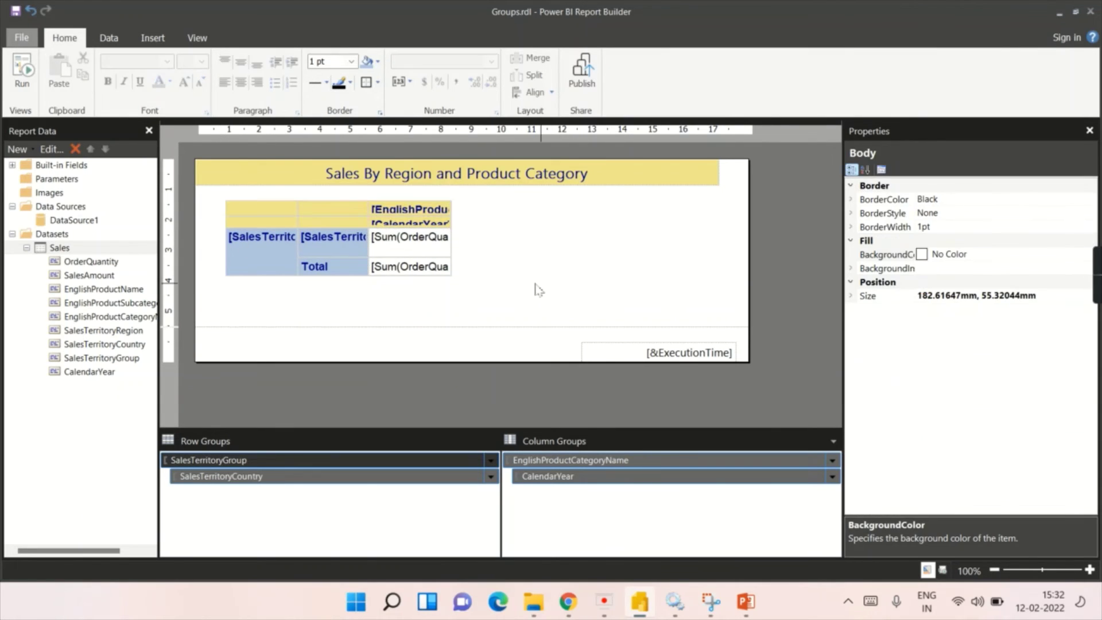
Insert a blank matrix about 8 cm wide below the existing matrix
{"action": "left_click", "coordinate": [152, 37]}
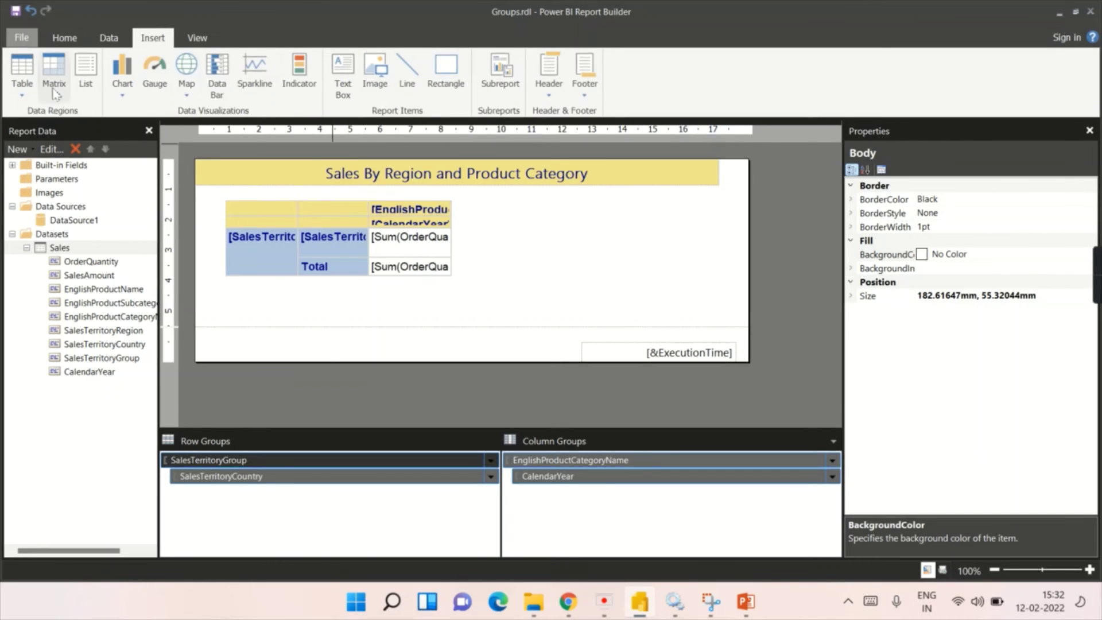
{"action": "left_click", "coordinate": [54, 86]}
{"action": "left_click", "coordinate": [69, 123]}
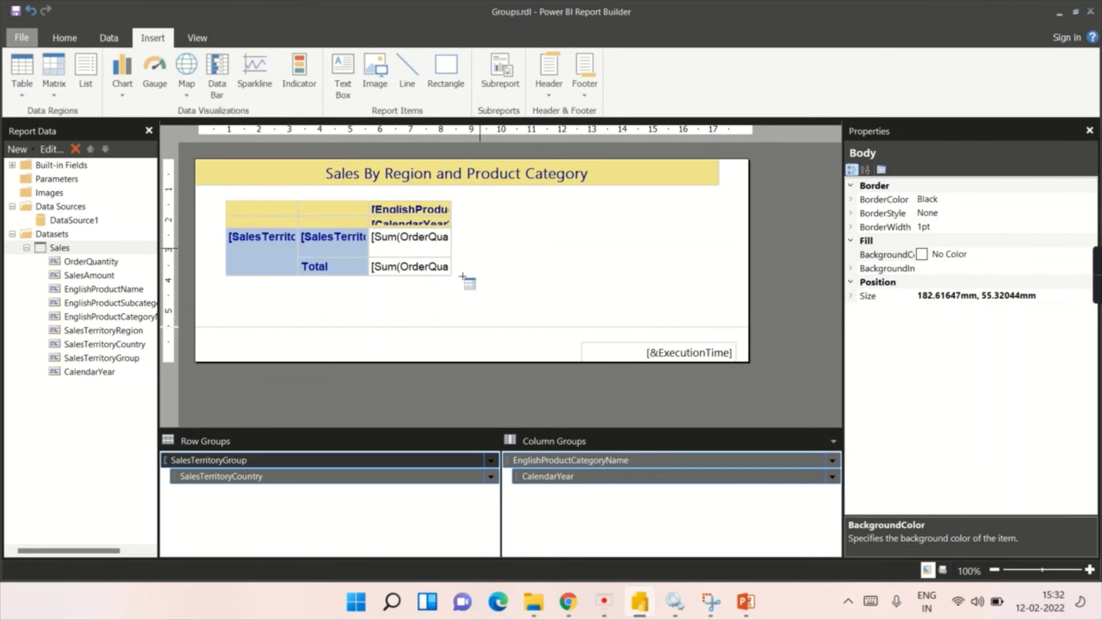
{"action": "left_click_drag", "start_coordinate": [233, 290], "coordinate": [479, 331]}
Extend the report body downward by about 1.5 cm to make room below the new matrix
{"action": "left_click", "coordinate": [586, 354]}
{"action": "left_click", "coordinate": [550, 359]}
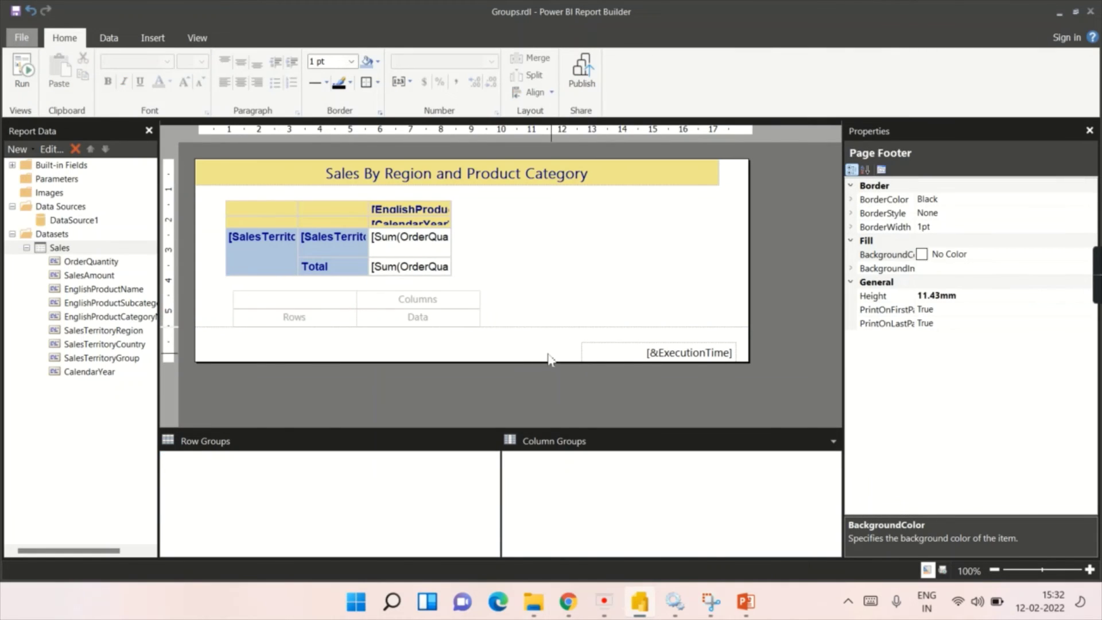
{"action": "left_click", "coordinate": [556, 308]}
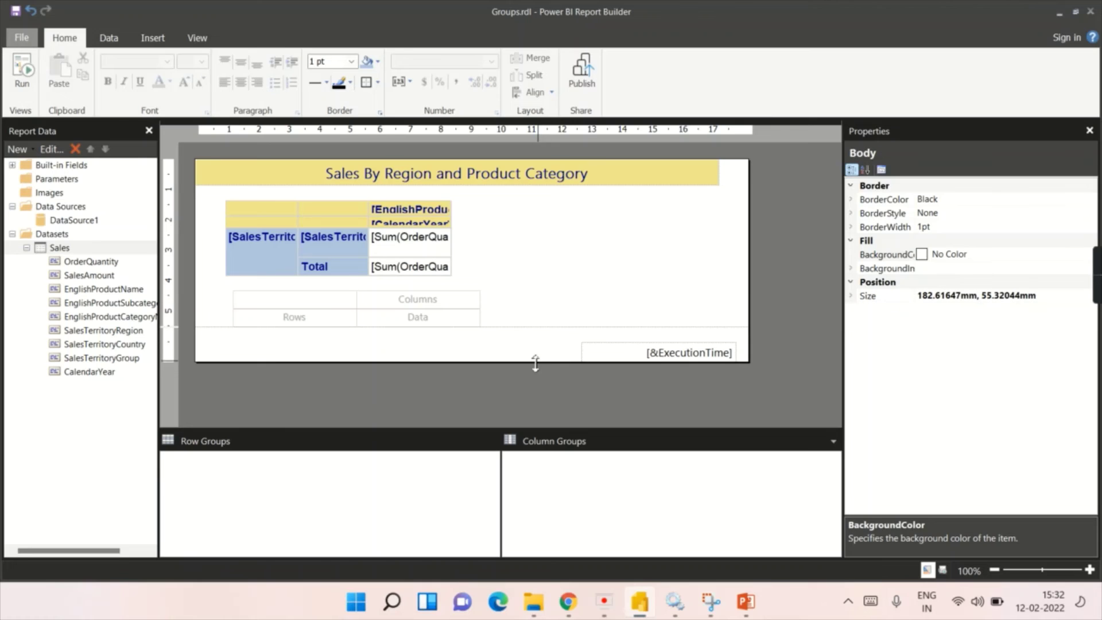
{"action": "left_click_drag", "start_coordinate": [536, 362], "coordinate": [534, 408]}
{"action": "left_click_drag", "start_coordinate": [560, 328], "coordinate": [559, 371]}
Move the new matrix slightly down and align its left edge with the existing matrix
{"action": "left_click", "coordinate": [472, 314]}
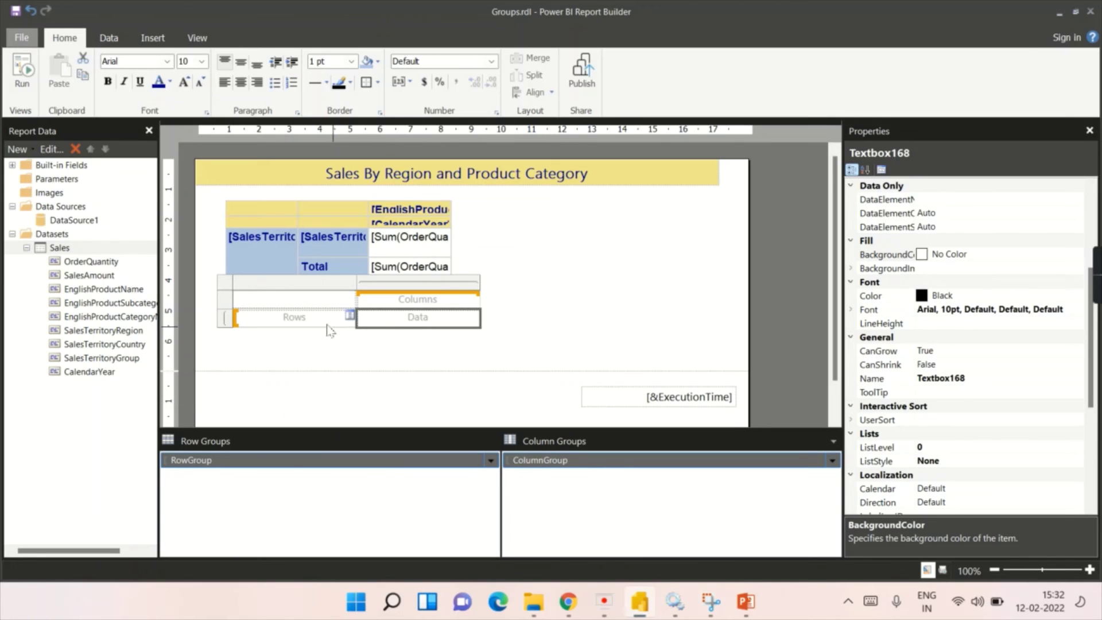
{"action": "left_click", "coordinate": [230, 293]}
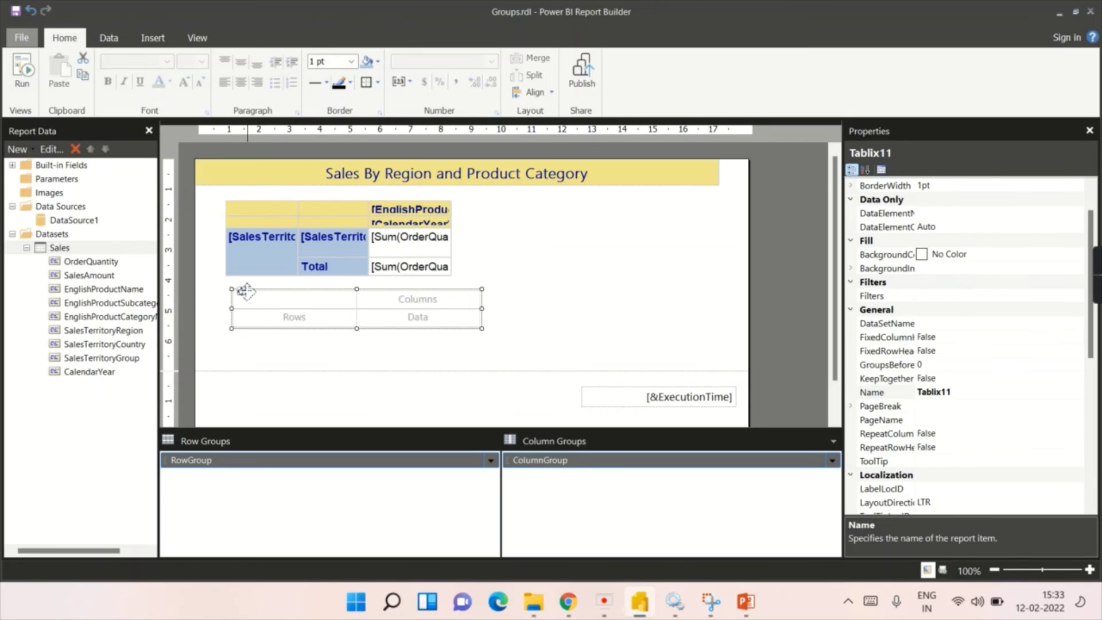
{"action": "left_click_drag", "start_coordinate": [241, 290], "coordinate": [234, 308]}
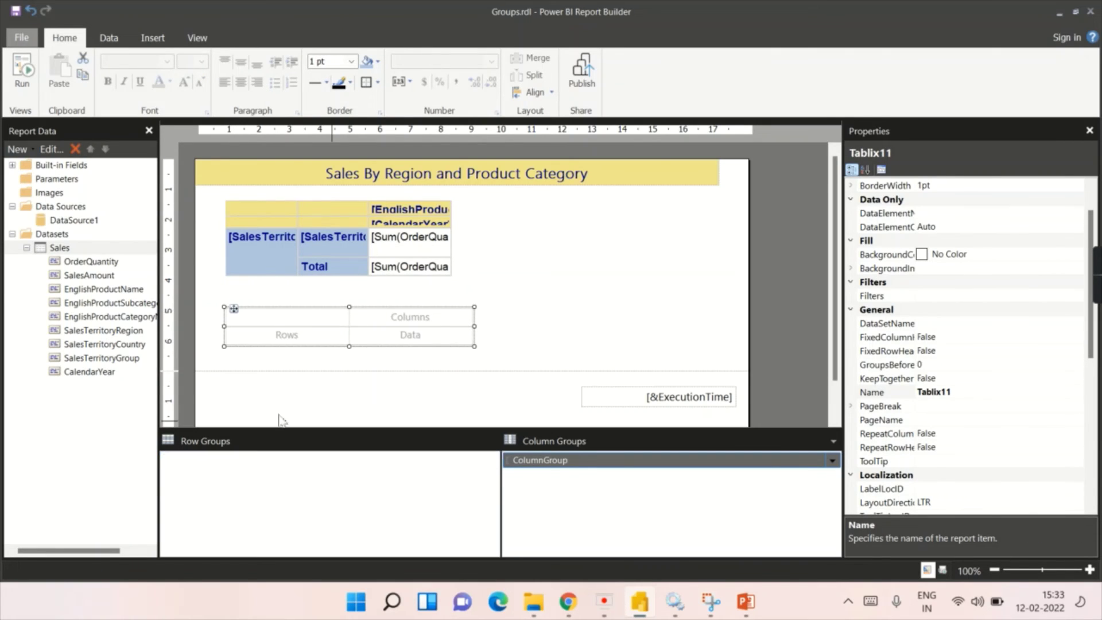
Group the new matrix's rows by SalesTerritoryGroup and its columns by EnglishProductCategoryName
{"action": "left_click", "coordinate": [342, 334]}
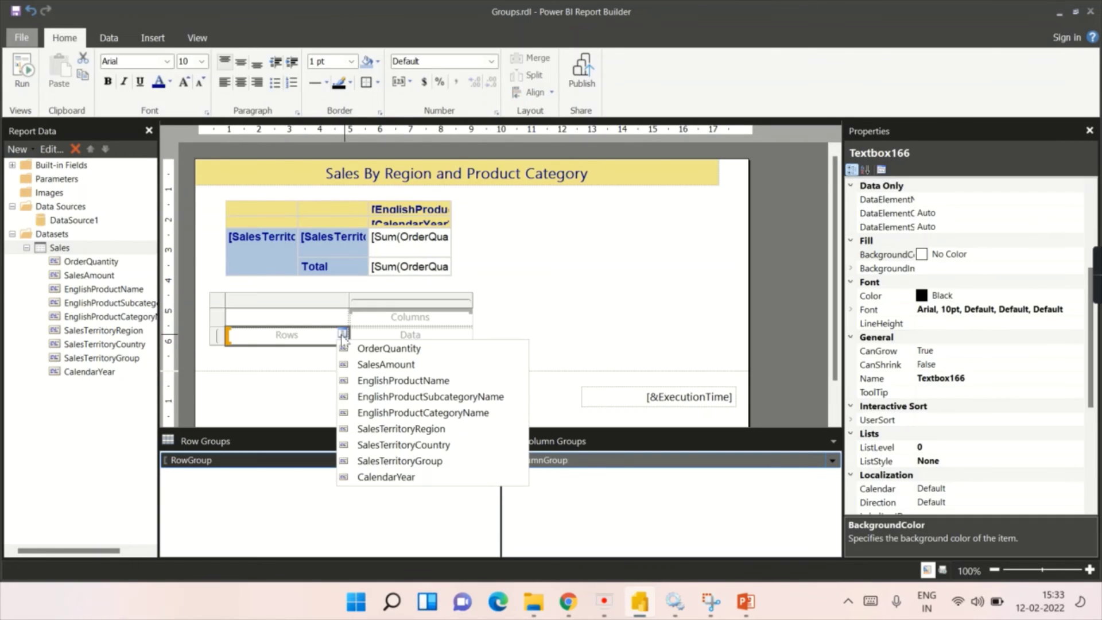
{"action": "left_click", "coordinate": [436, 461]}
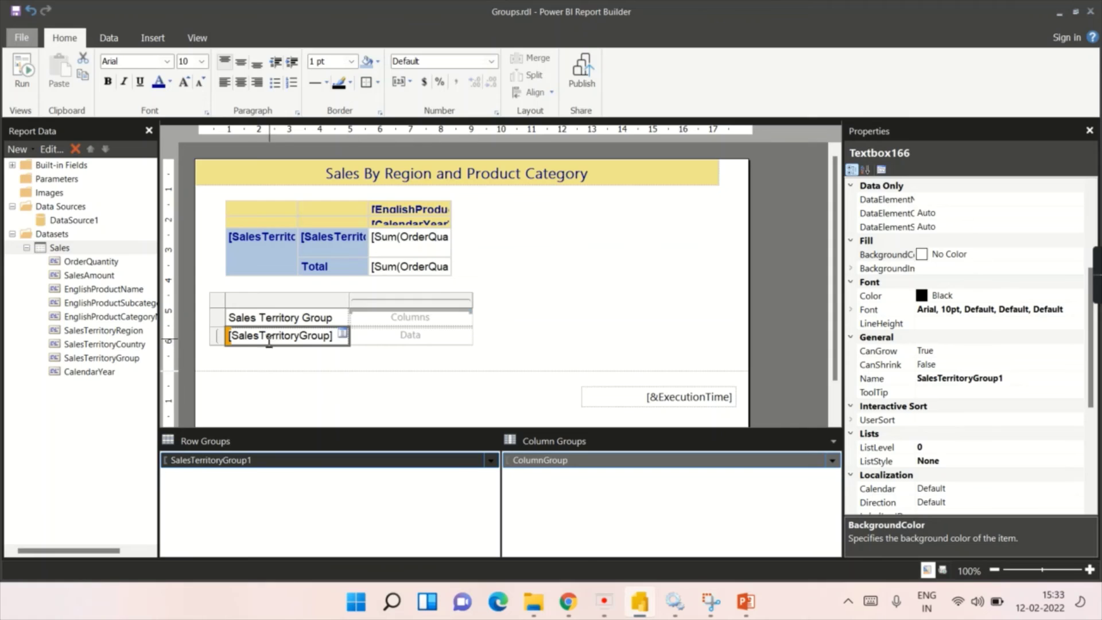
{"action": "mouse_move", "coordinate": [459, 336]}
{"action": "left_click", "coordinate": [466, 316]}
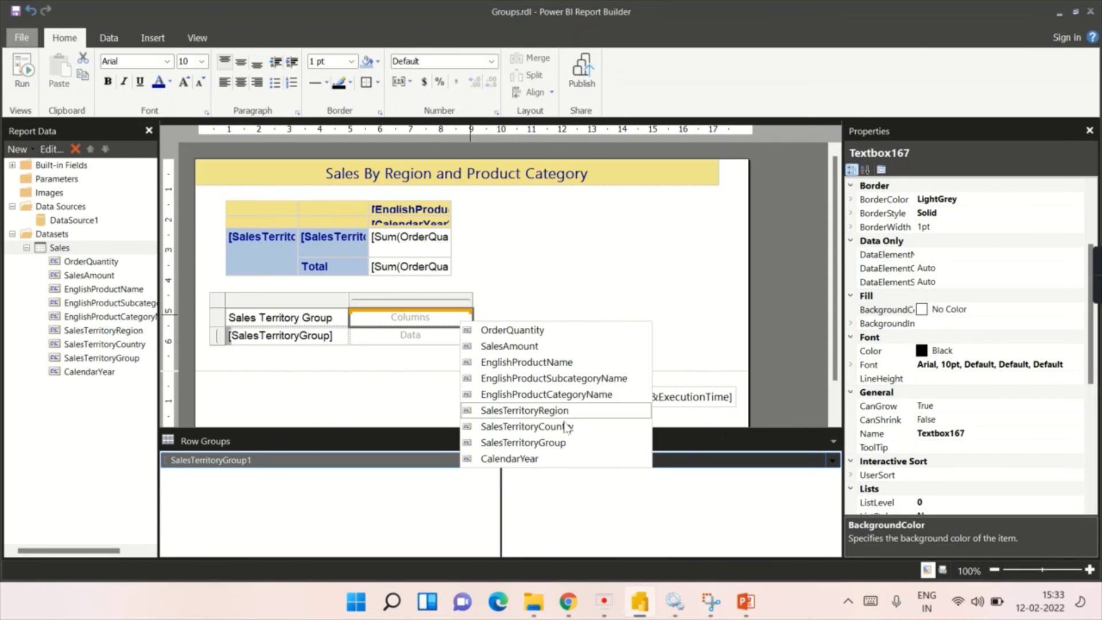
{"action": "left_click", "coordinate": [546, 394]}
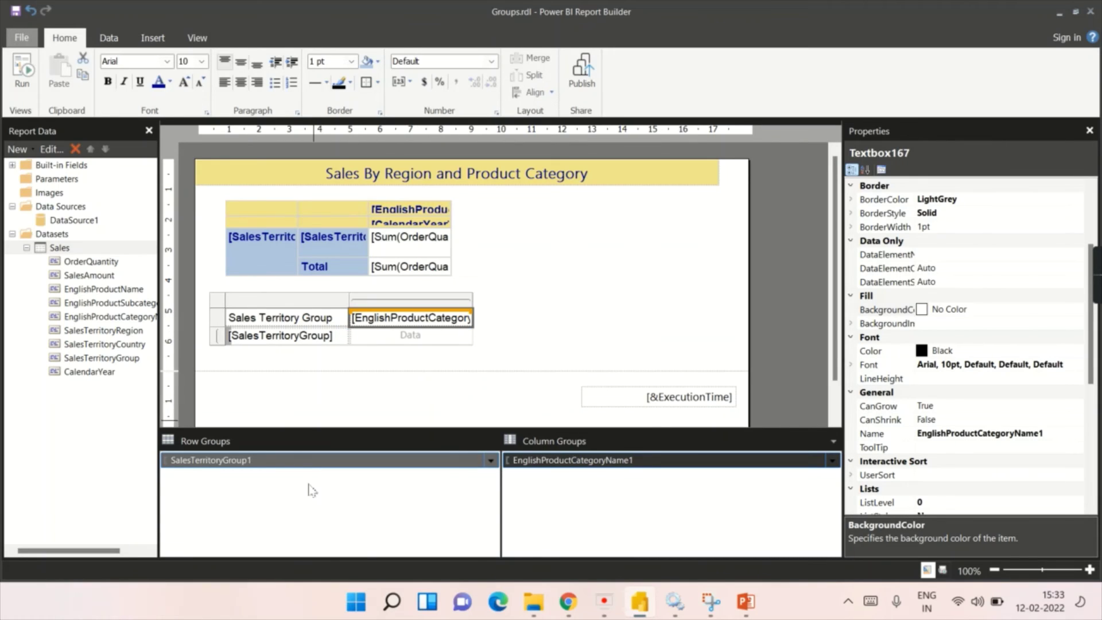
Add a child row group by SalesTerritoryCountry under the new matrix's territory group
{"action": "right_click", "coordinate": [297, 460]}
{"action": "mouse_move", "coordinate": [392, 476]}
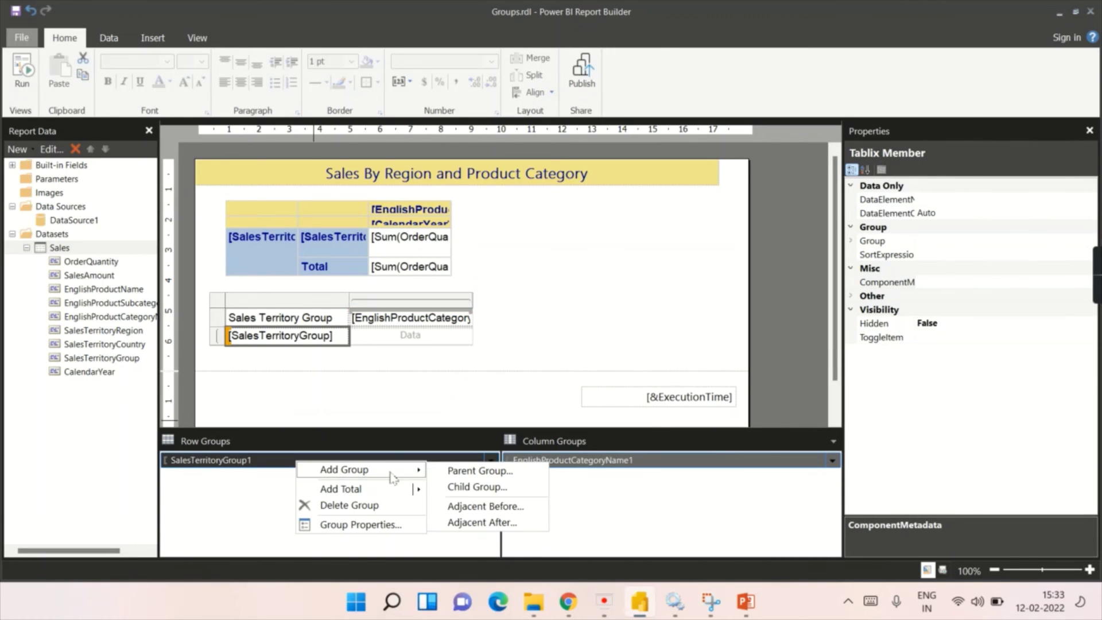
{"action": "left_click", "coordinate": [468, 487]}
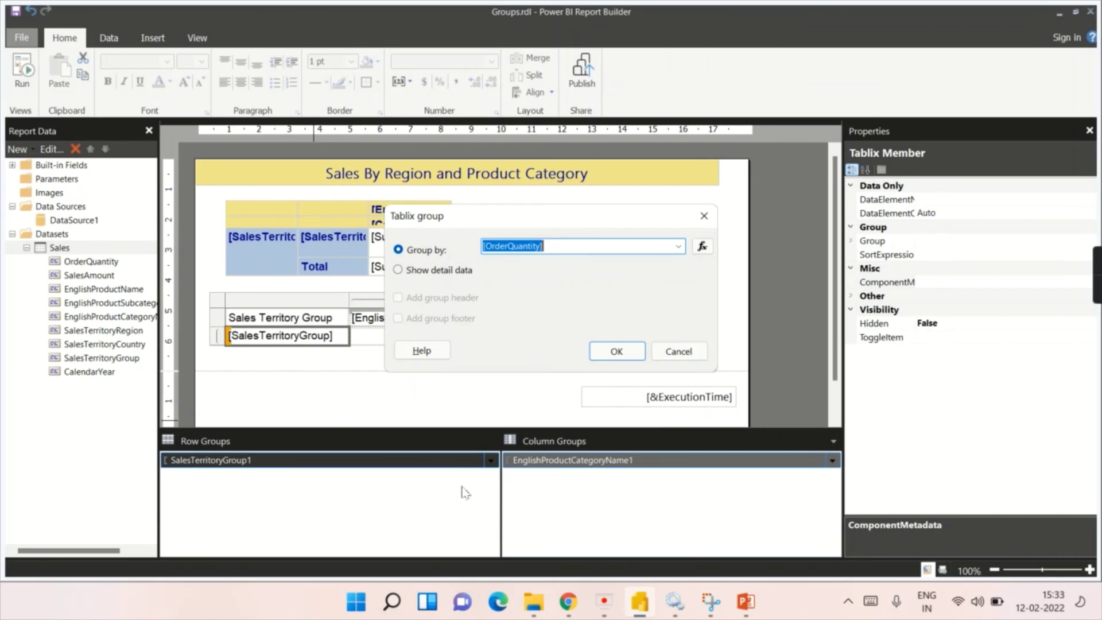
{"action": "left_click", "coordinate": [678, 248]}
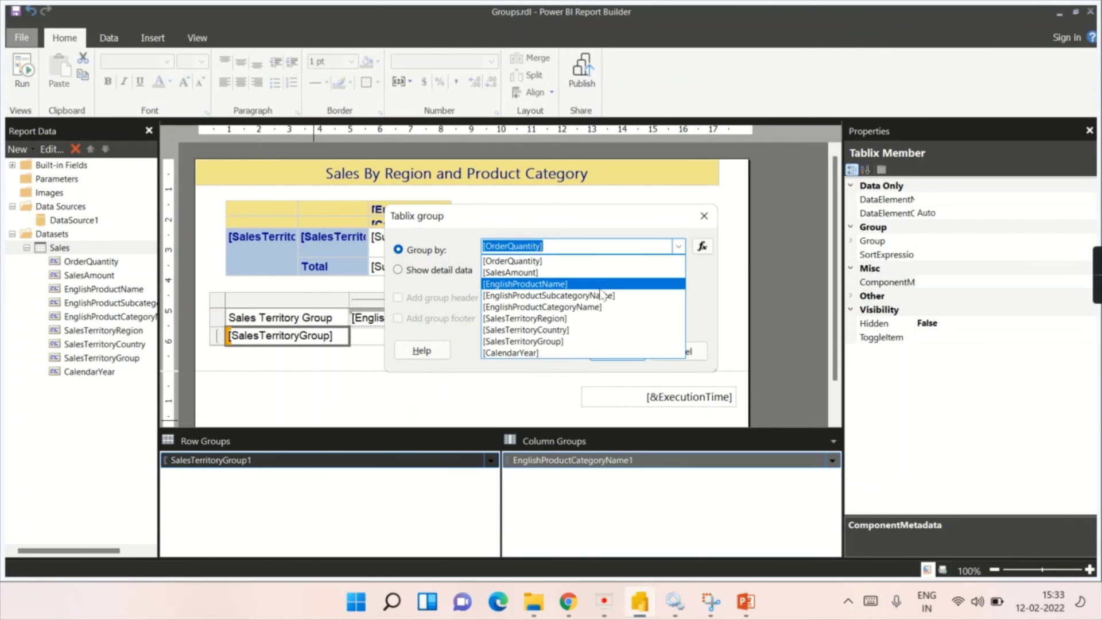
{"action": "left_click", "coordinate": [552, 330]}
{"action": "left_click", "coordinate": [618, 353]}
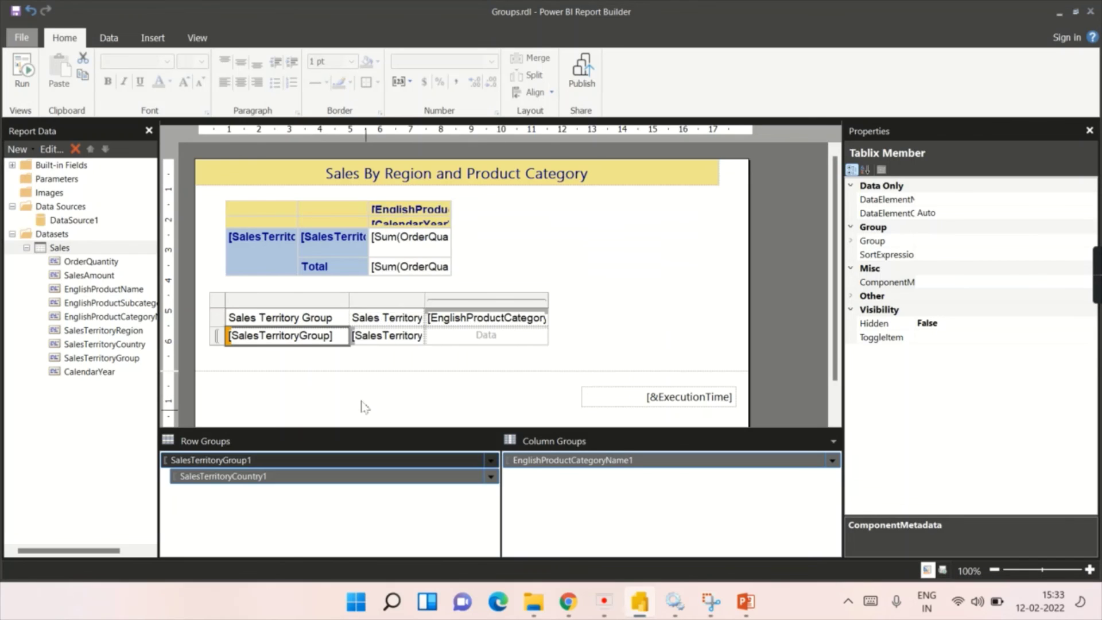
Add a total after the new matrix's SalesTerritoryCountry group, and narrow its SalesTerritoryGroup column to about 2.4 cm
{"action": "left_click", "coordinate": [366, 477]}
{"action": "right_click", "coordinate": [367, 480]}
{"action": "mouse_move", "coordinate": [428, 508]}
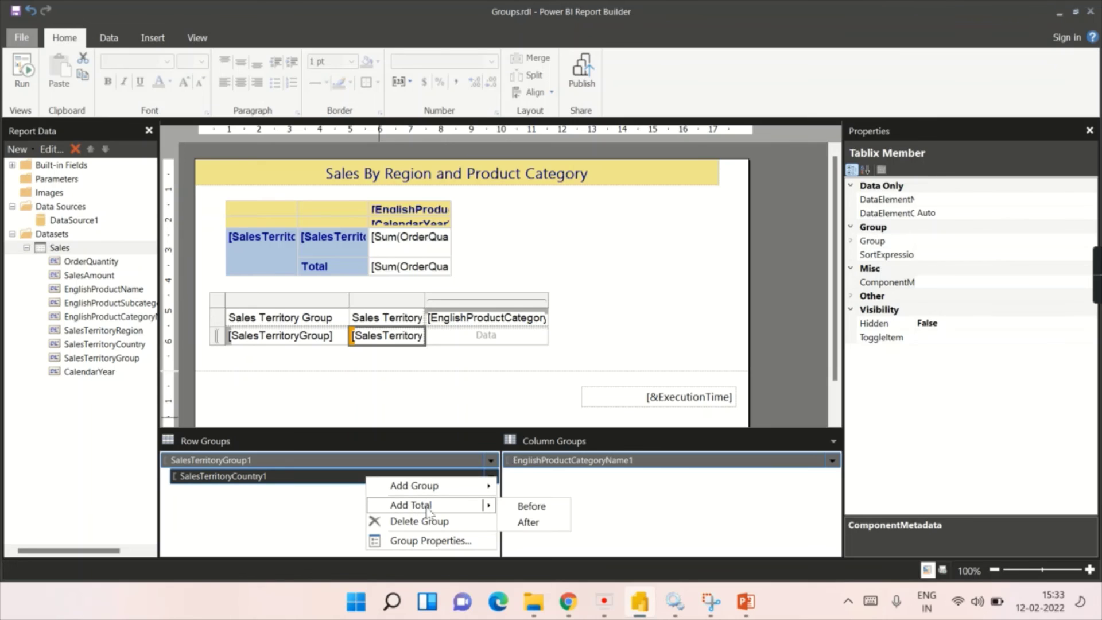
{"action": "left_click", "coordinate": [527, 522]}
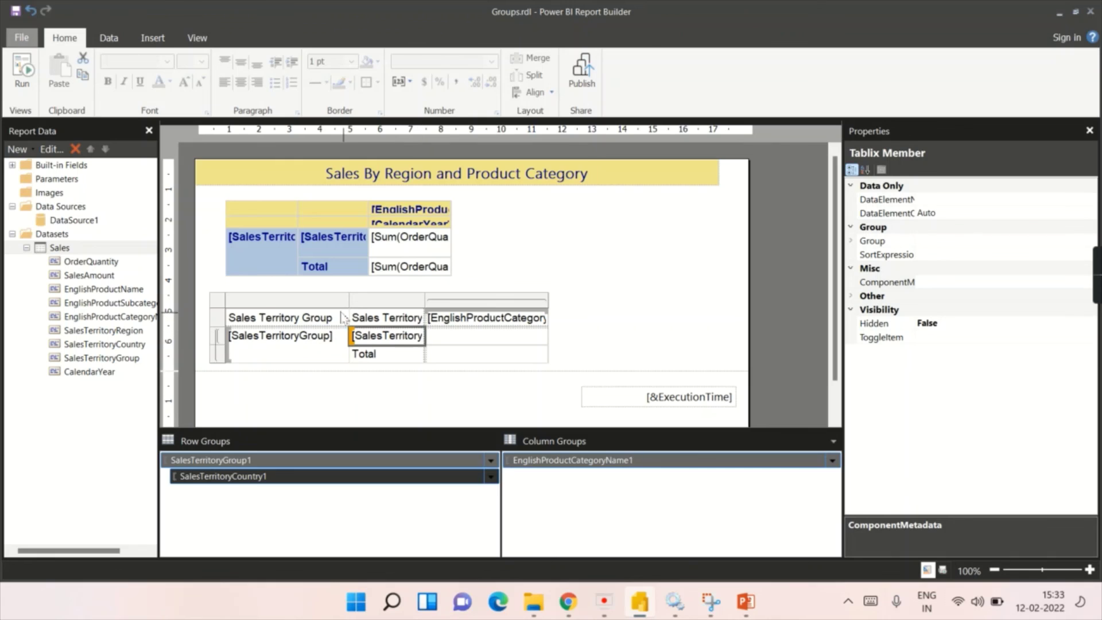
{"action": "left_click_drag", "start_coordinate": [350, 303], "coordinate": [298, 298]}
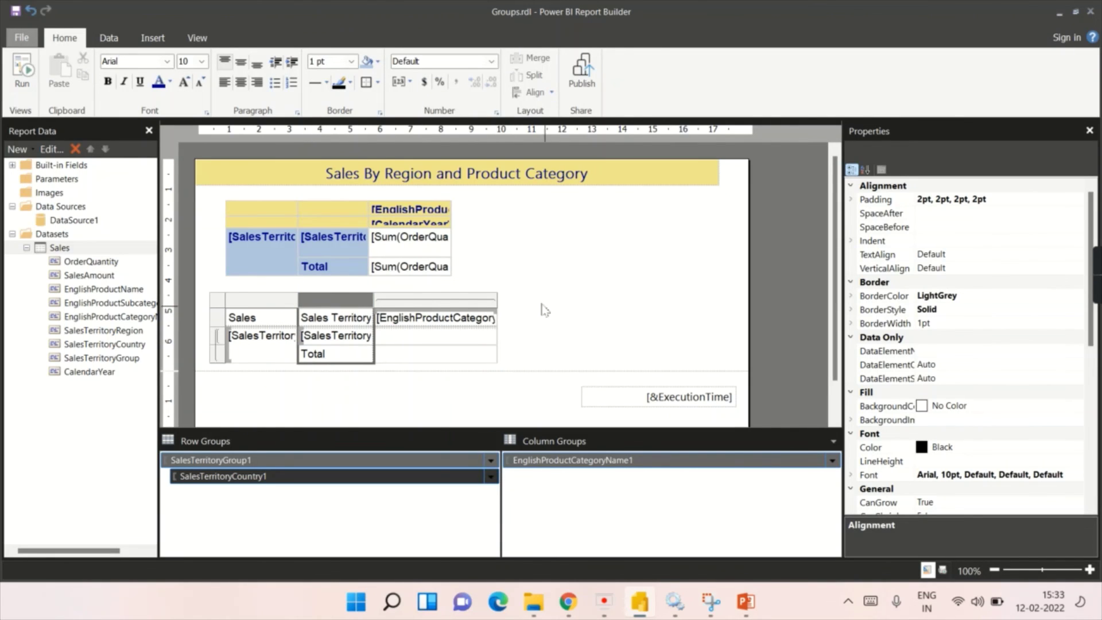
Add a child column group by CalendarYear under the new matrix's product category group, and narrow that column to align with the upper matrix's right edge
{"action": "left_click", "coordinate": [489, 302]}
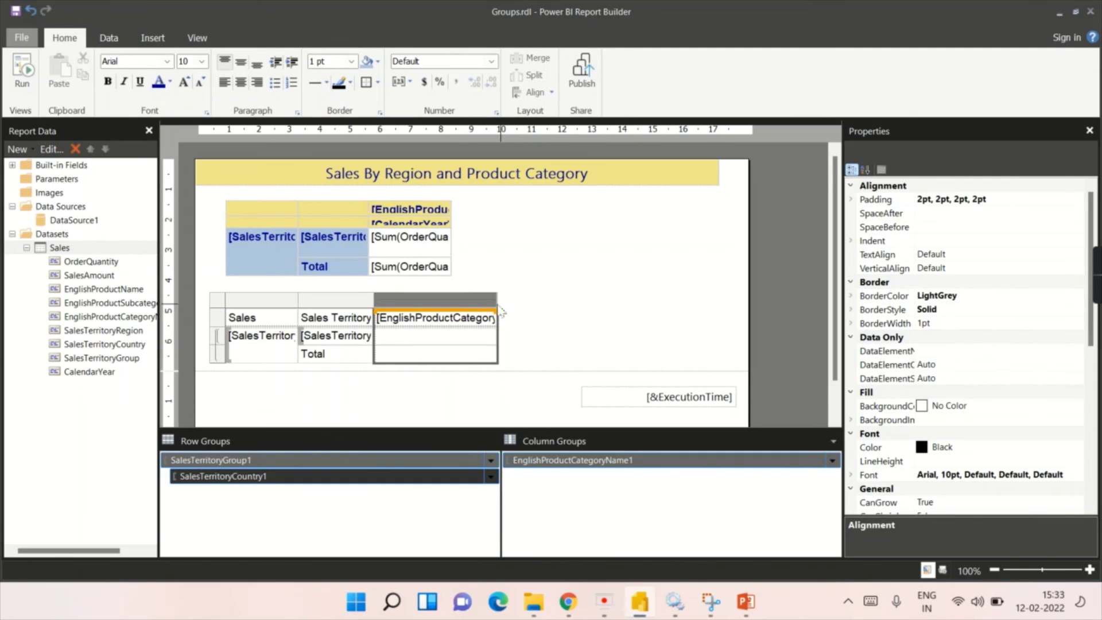
{"action": "right_click", "coordinate": [563, 460]}
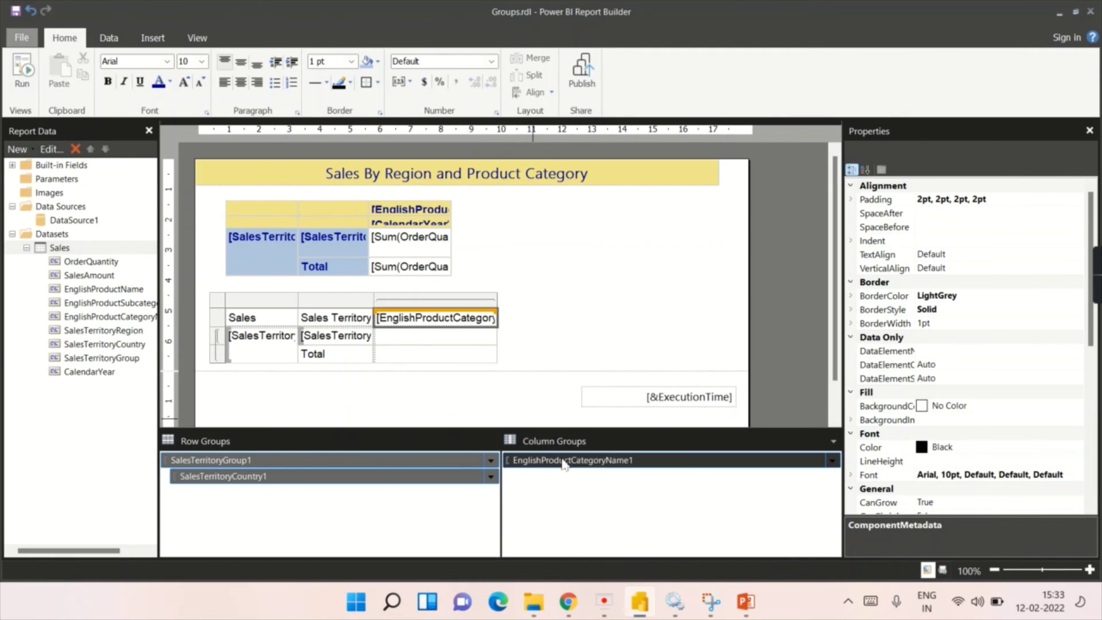
{"action": "mouse_move", "coordinate": [655, 468]}
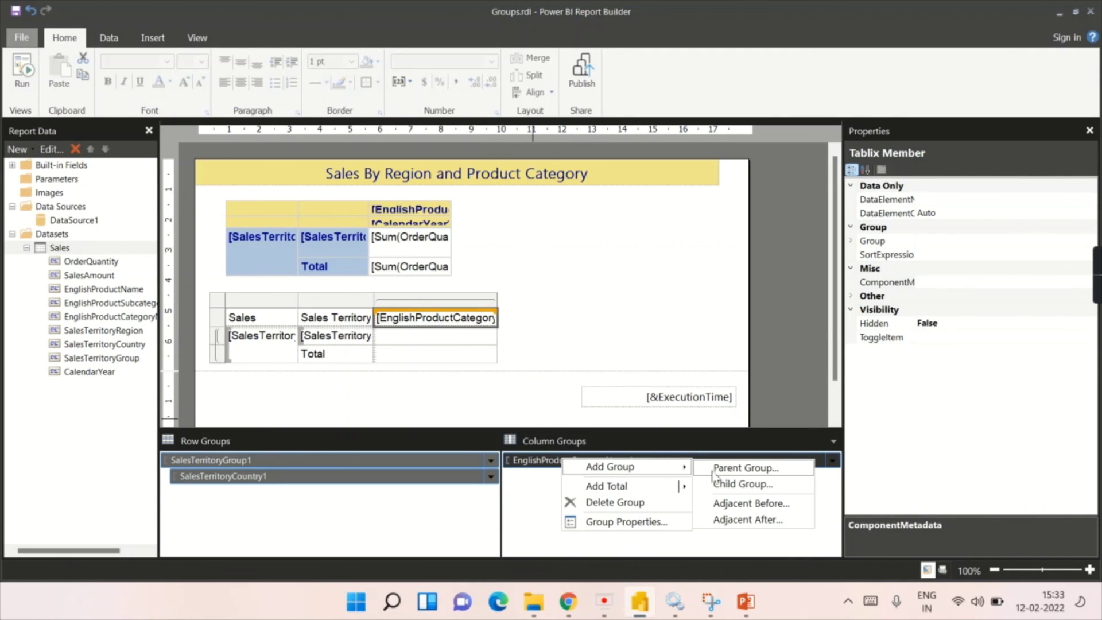
{"action": "left_click", "coordinate": [730, 485]}
{"action": "left_click", "coordinate": [679, 246]}
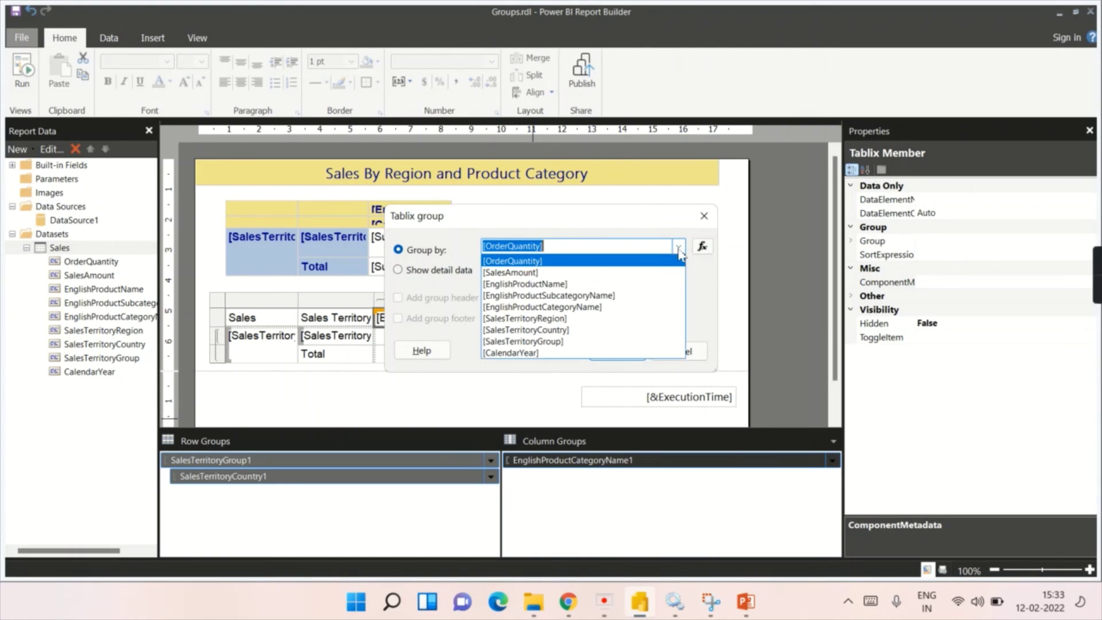
{"action": "left_click", "coordinate": [563, 352]}
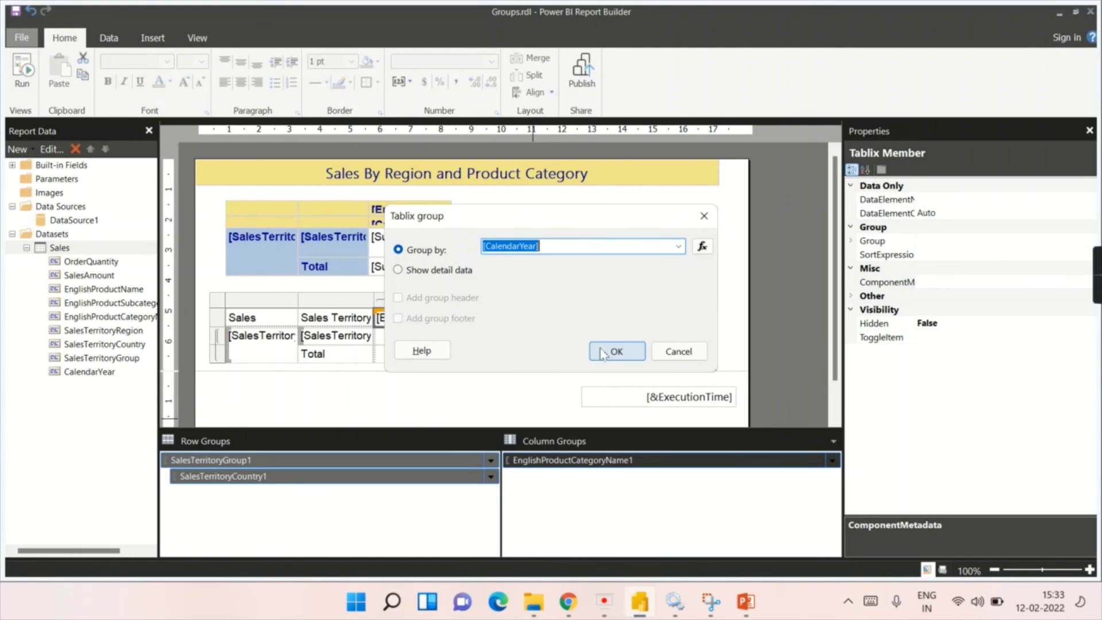
{"action": "left_click", "coordinate": [607, 356]}
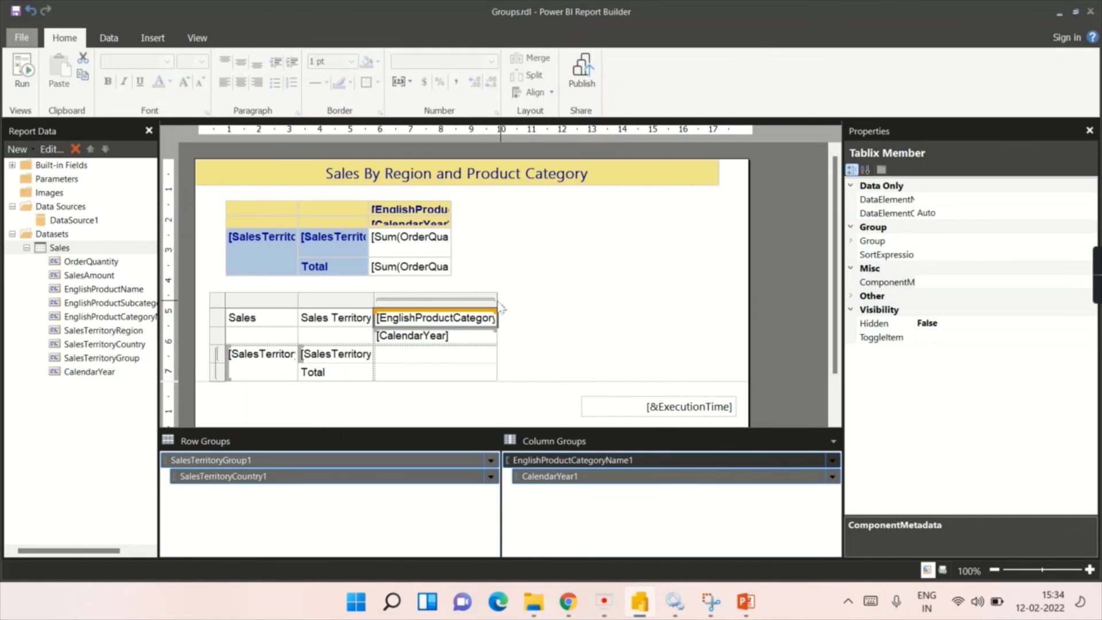
{"action": "left_click_drag", "start_coordinate": [495, 306], "coordinate": [453, 301]}
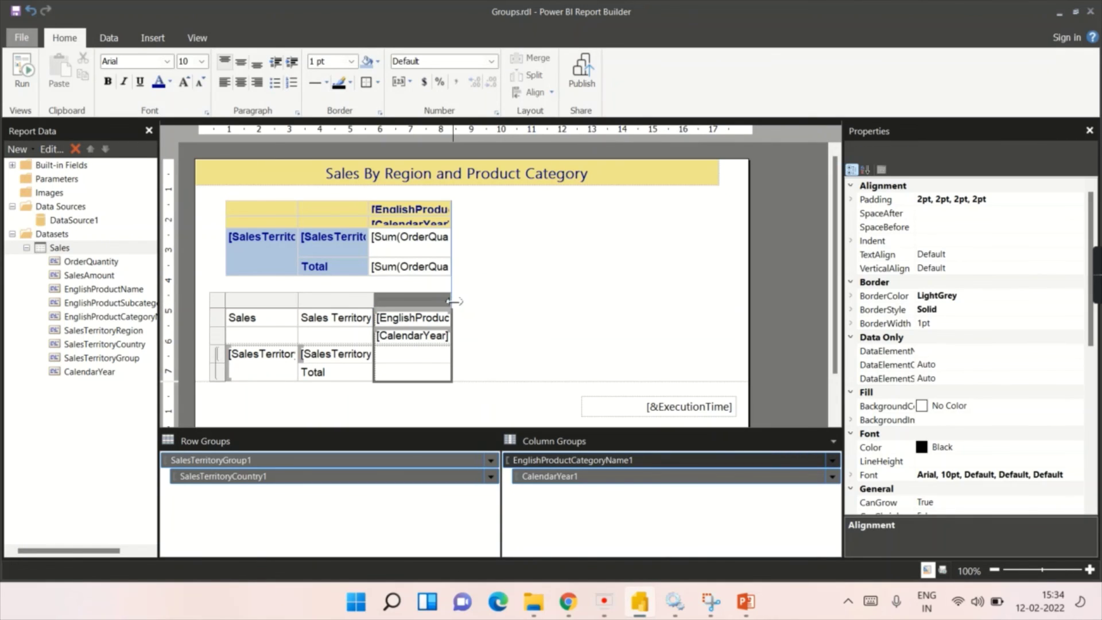
Preview the report to examine the new matrix's row and column layout below the first one, and return to the design view
{"action": "left_click", "coordinate": [22, 70]}
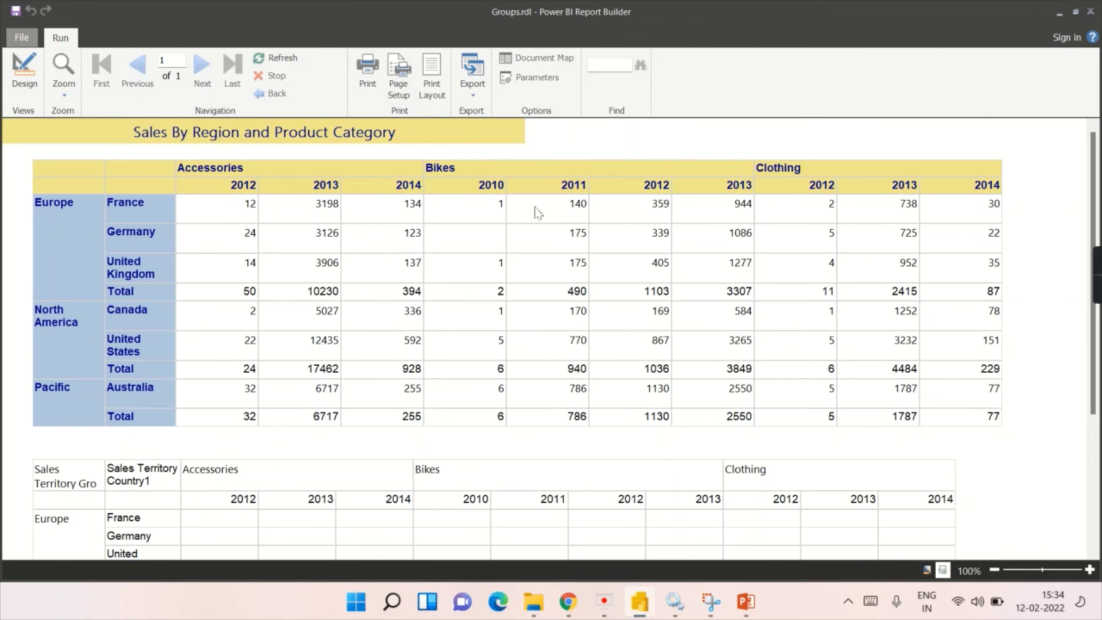
{"action": "scroll", "coordinate": [319, 285], "scroll_direction": "down", "scroll_amount": 3}
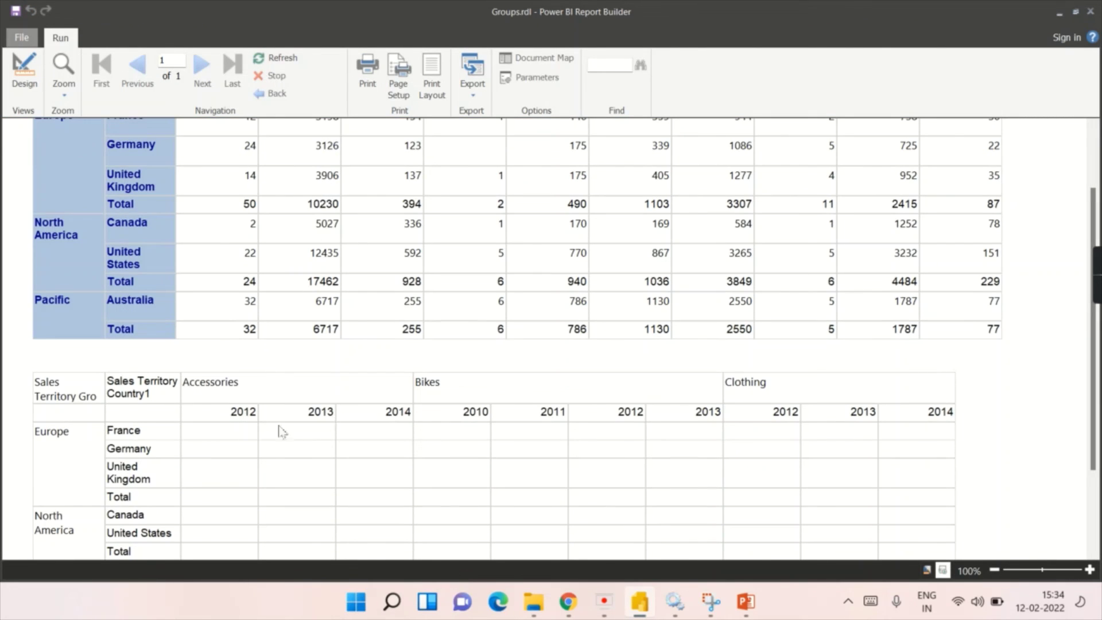
{"action": "scroll", "coordinate": [159, 253], "scroll_direction": "up", "scroll_amount": 3}
{"action": "scroll", "coordinate": [166, 402], "scroll_direction": "down", "scroll_amount": 7}
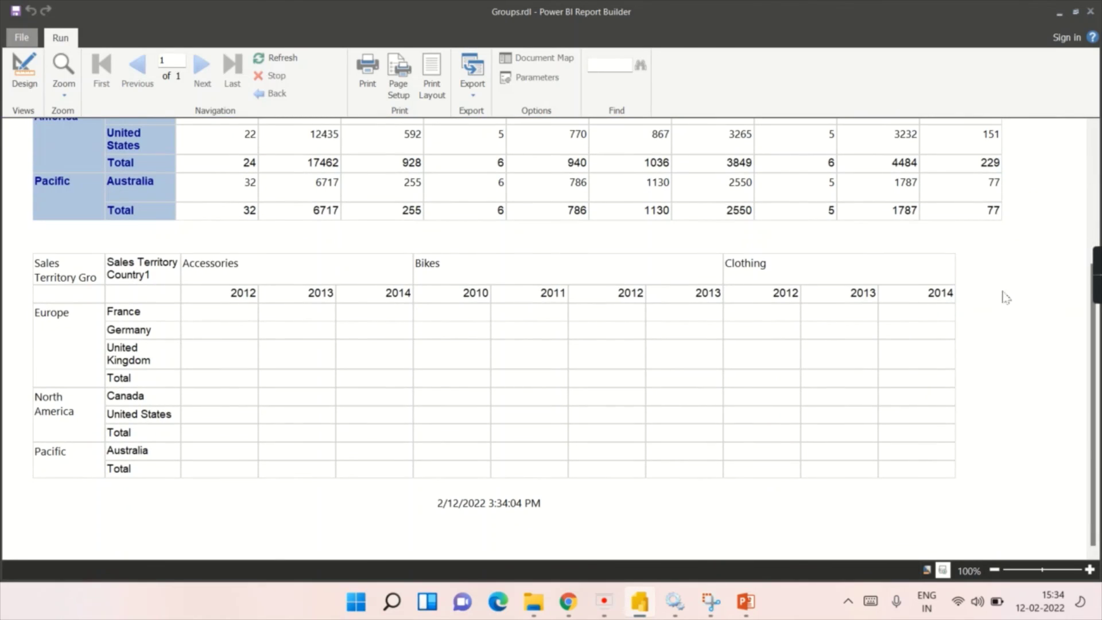
{"action": "left_click", "coordinate": [10, 57]}
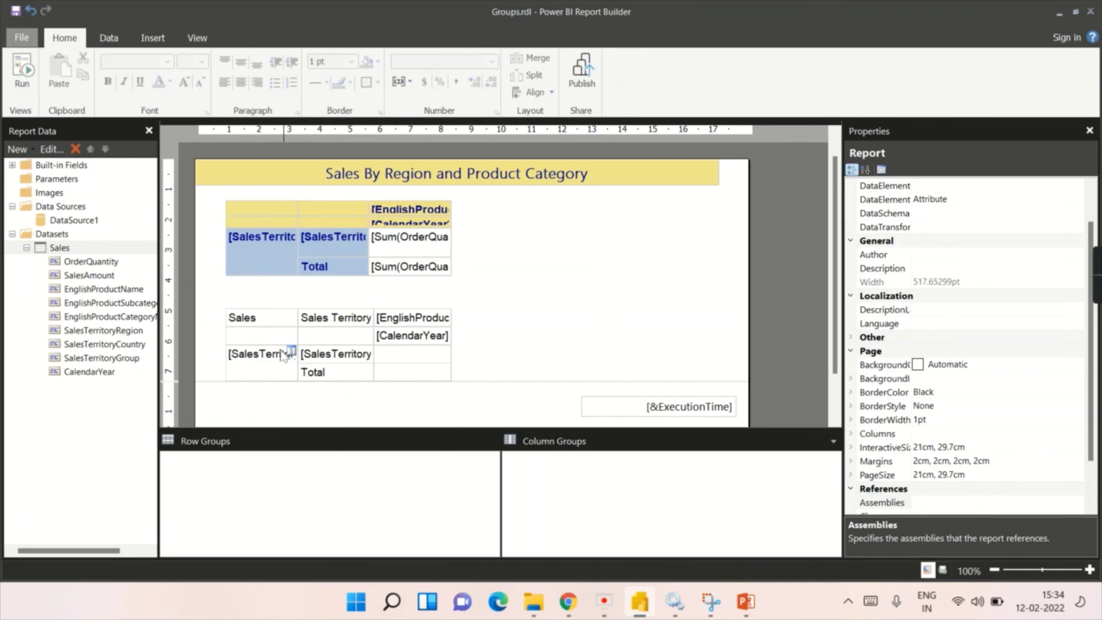
{"action": "left_click", "coordinate": [282, 322]}
{"action": "left_click", "coordinate": [279, 326]}
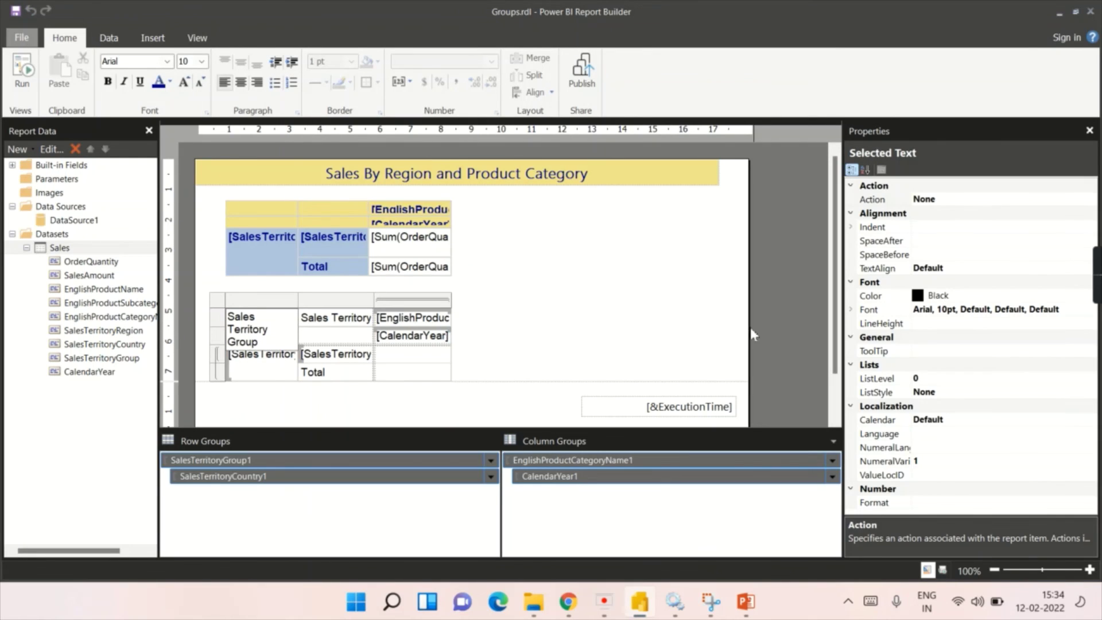
{"action": "left_click", "coordinate": [640, 321]}
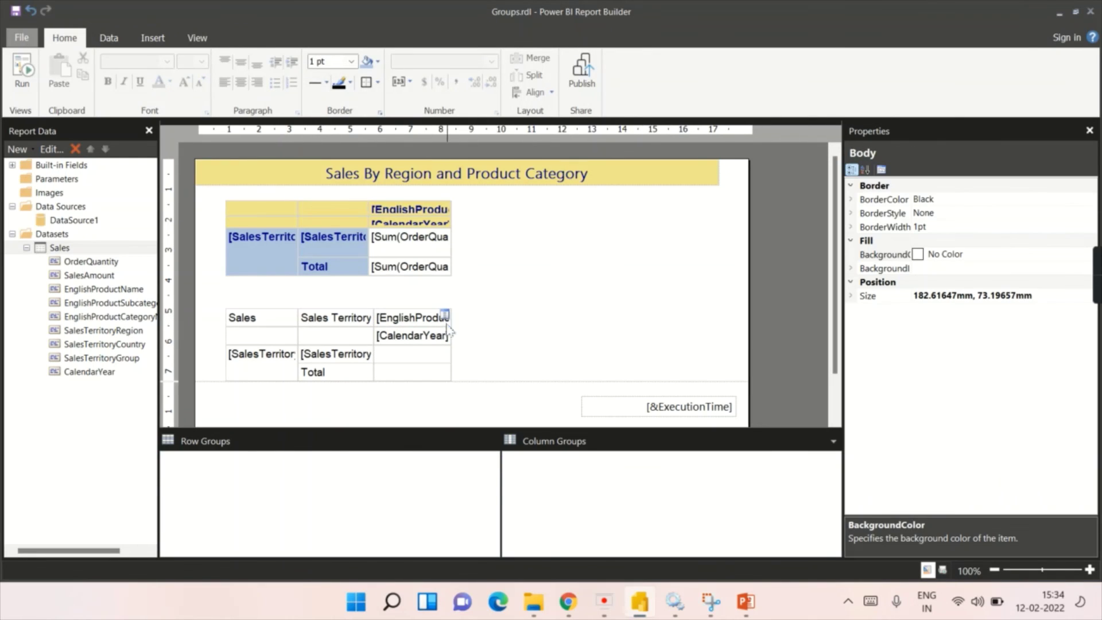